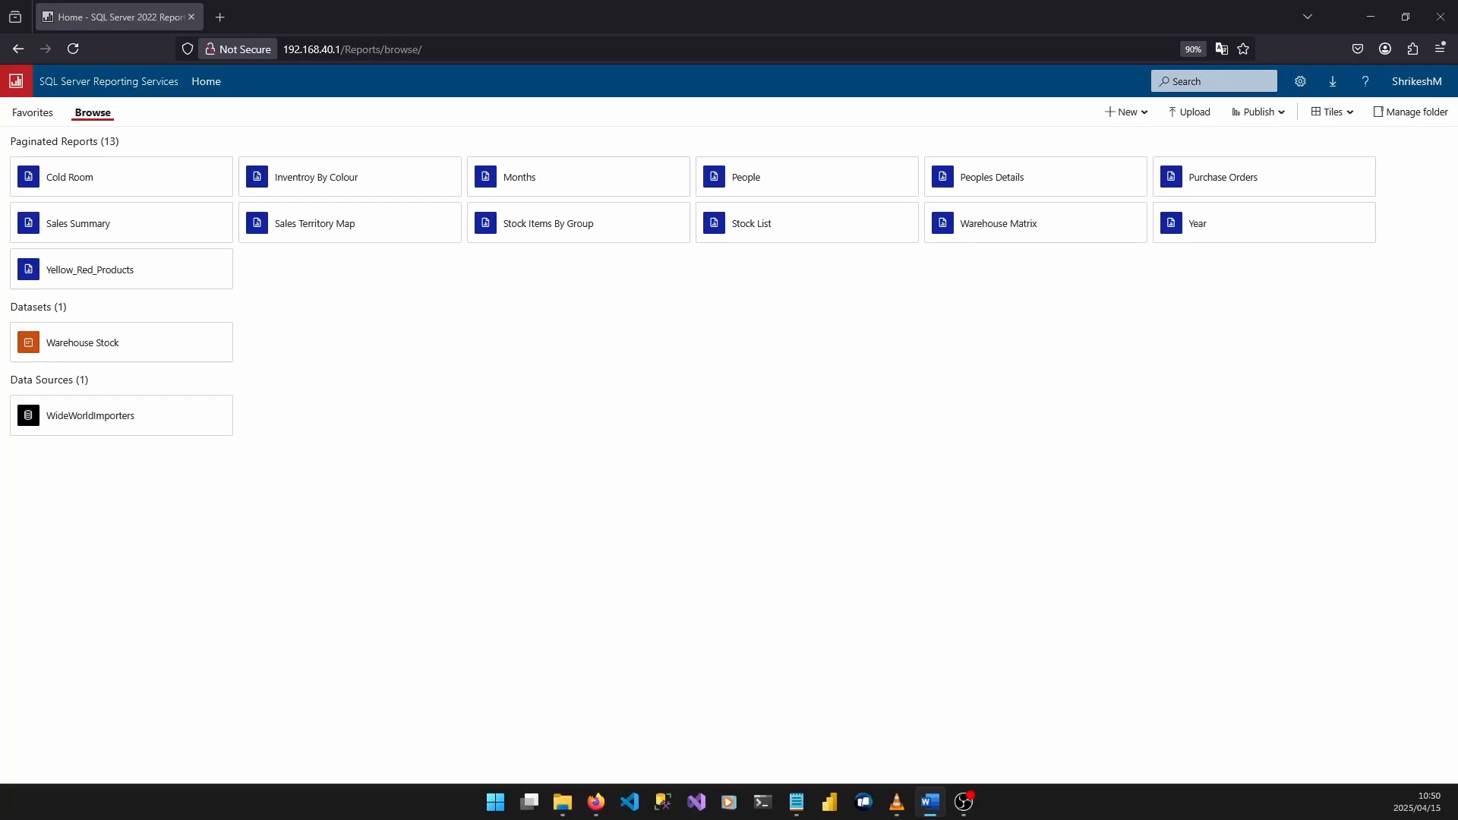
key("alt+Tab")
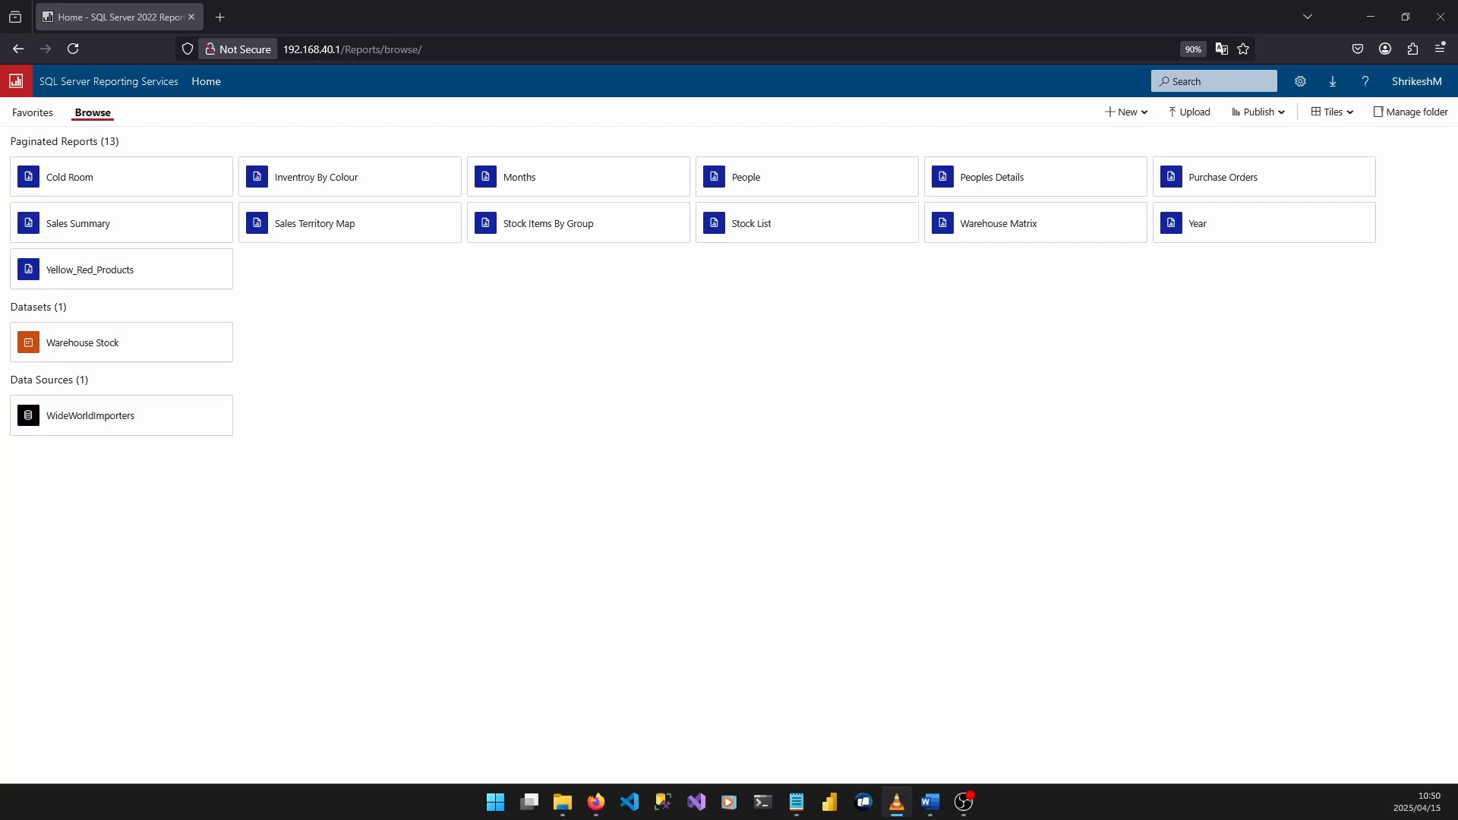
key("alt+Tab")
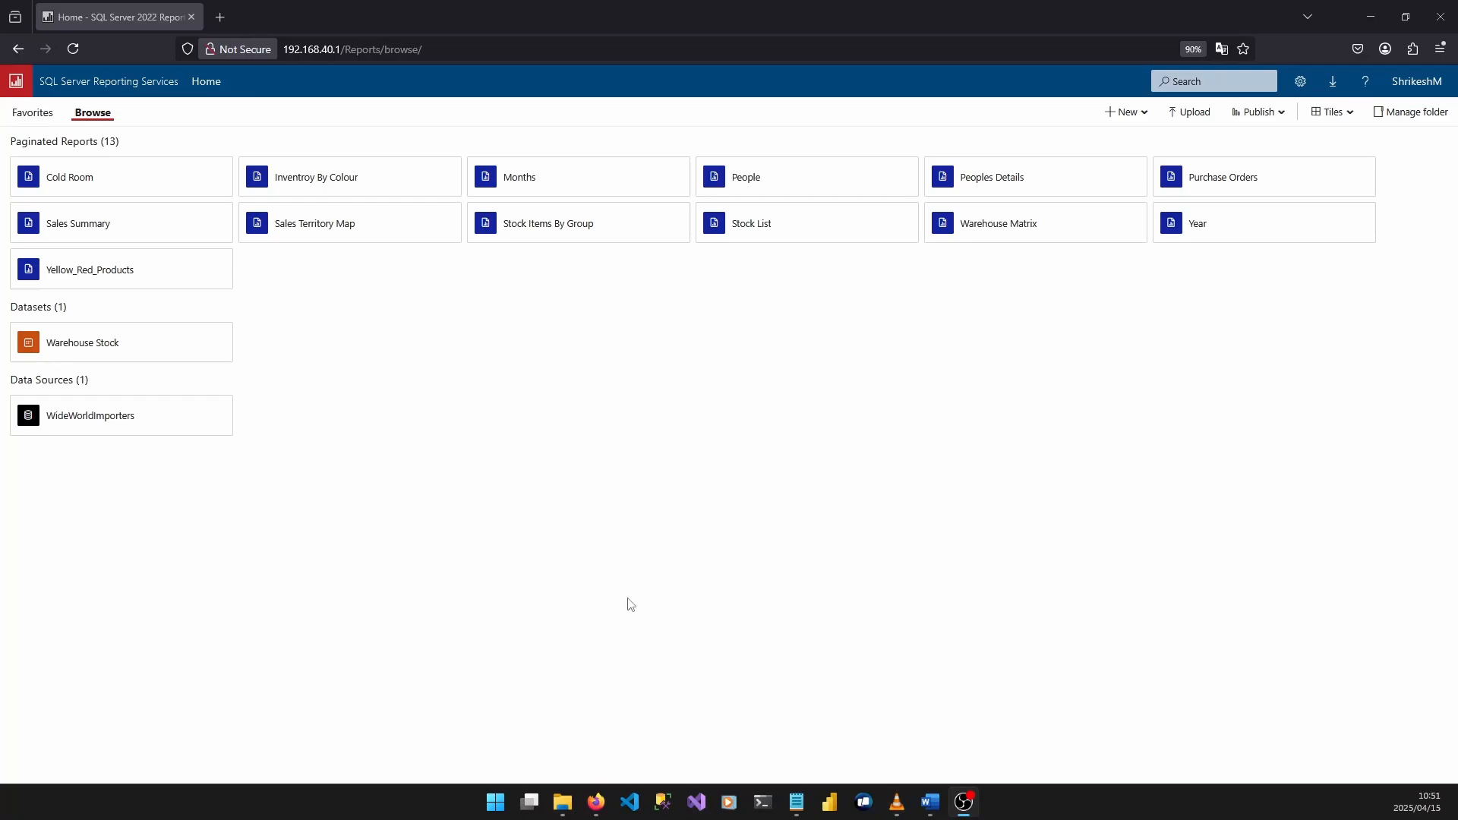
left_click(760, 474)
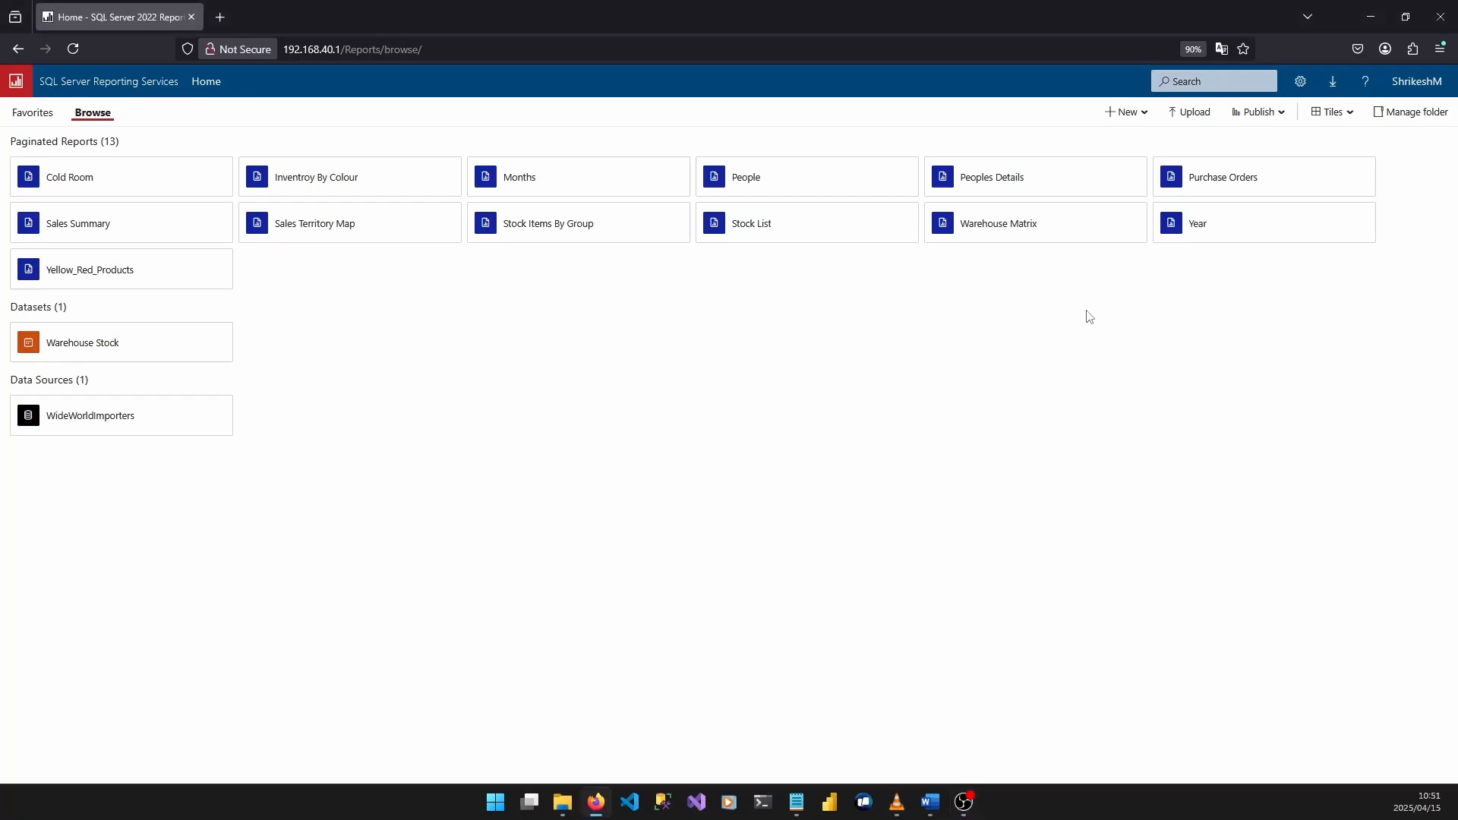
- Create a new paginated report from the portal, allow it to open in Report Builder, and start with a blank report
left_click(1122, 114)
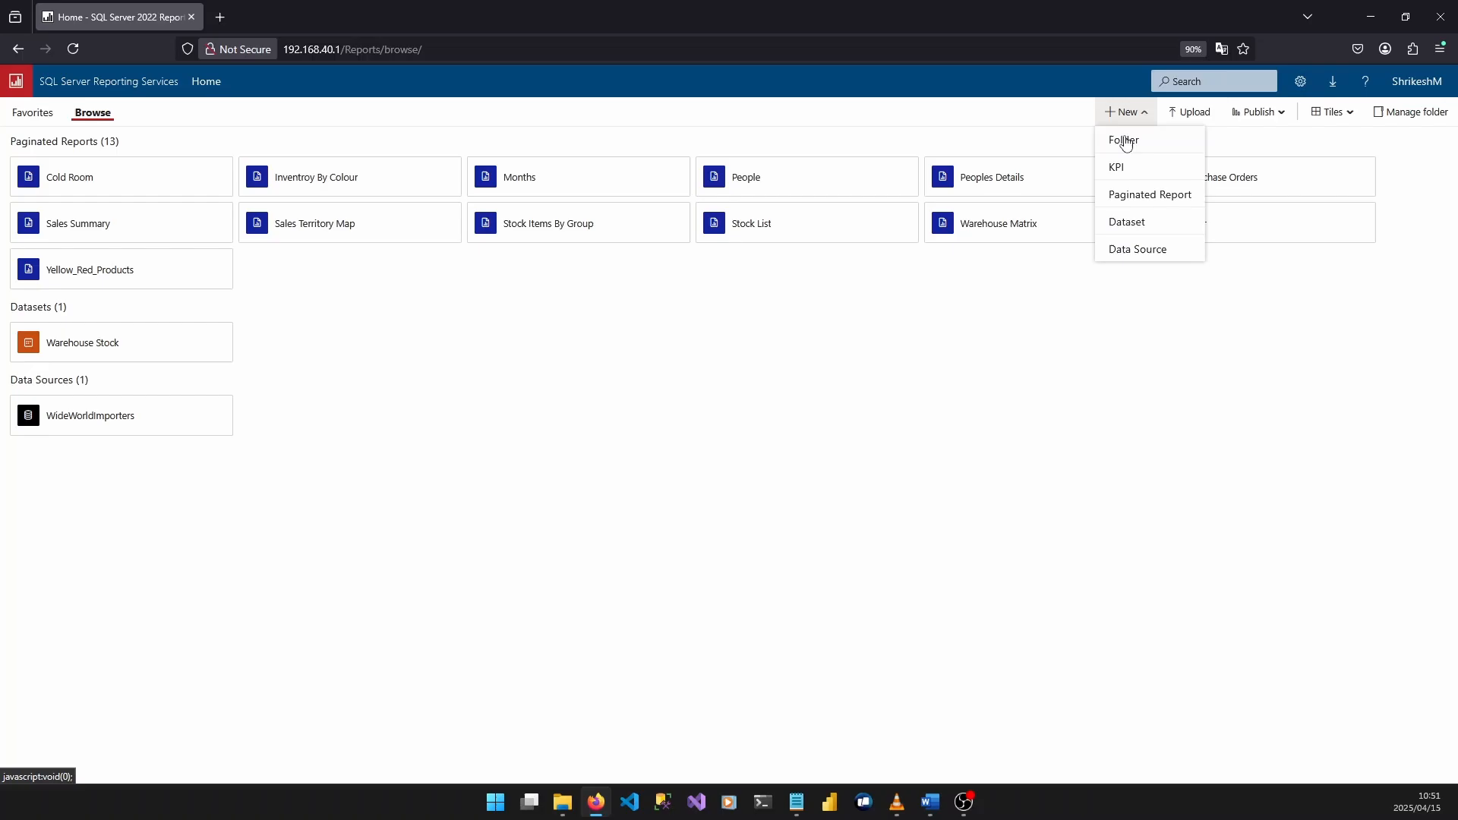
left_click(1134, 193)
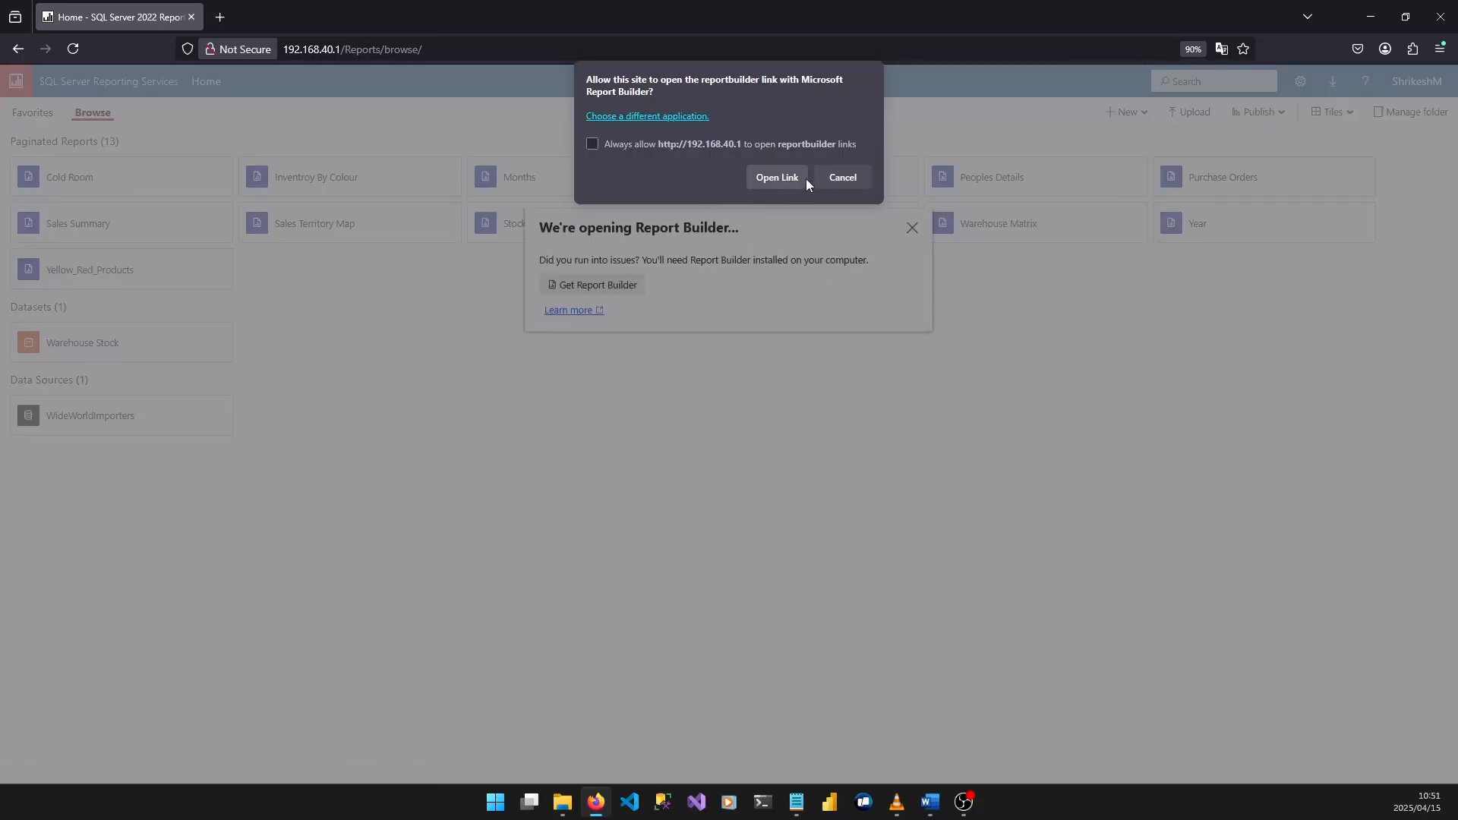
left_click(791, 185)
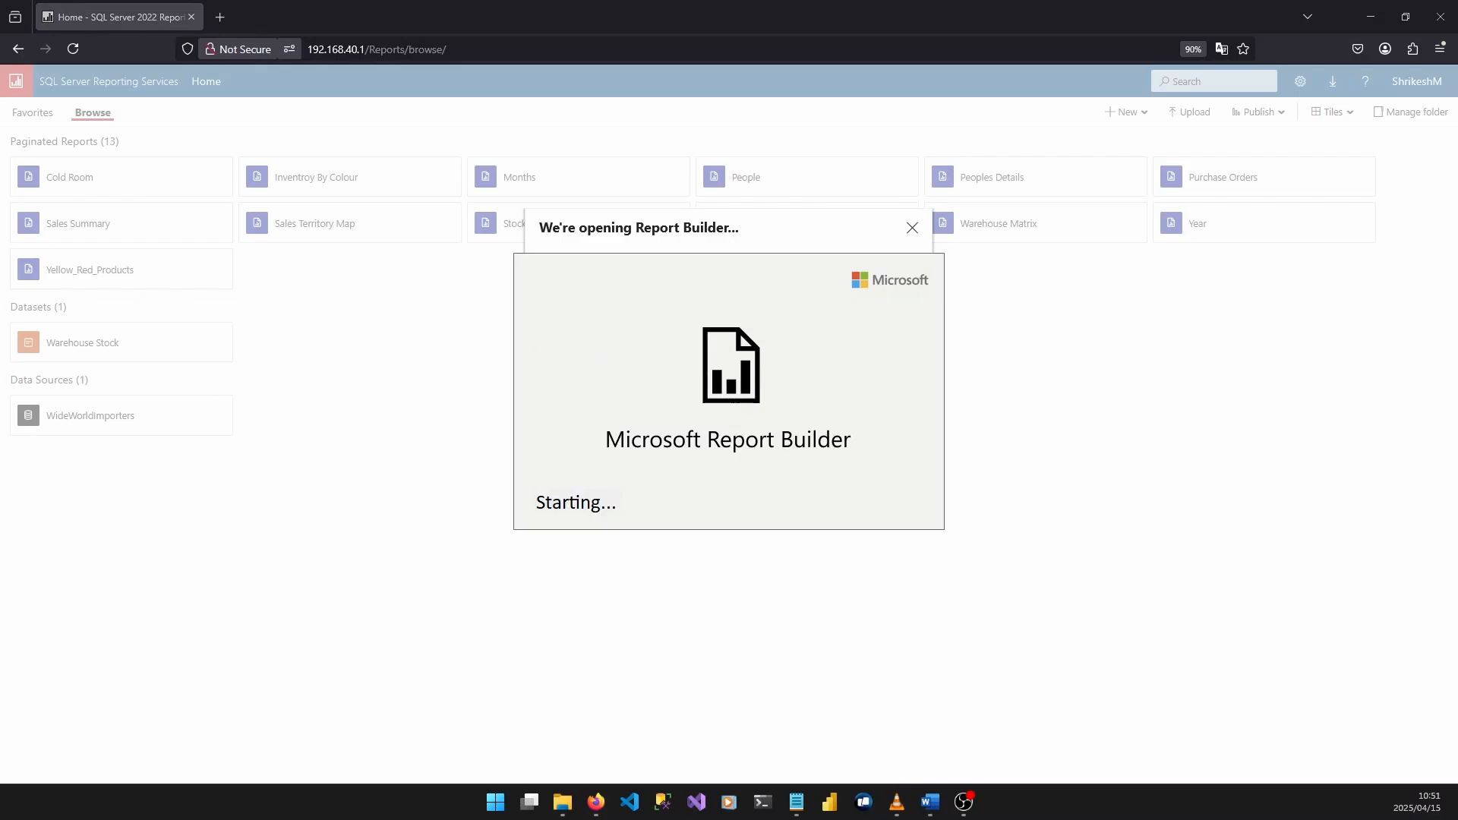
left_click_drag(358, 384, 398, 414)
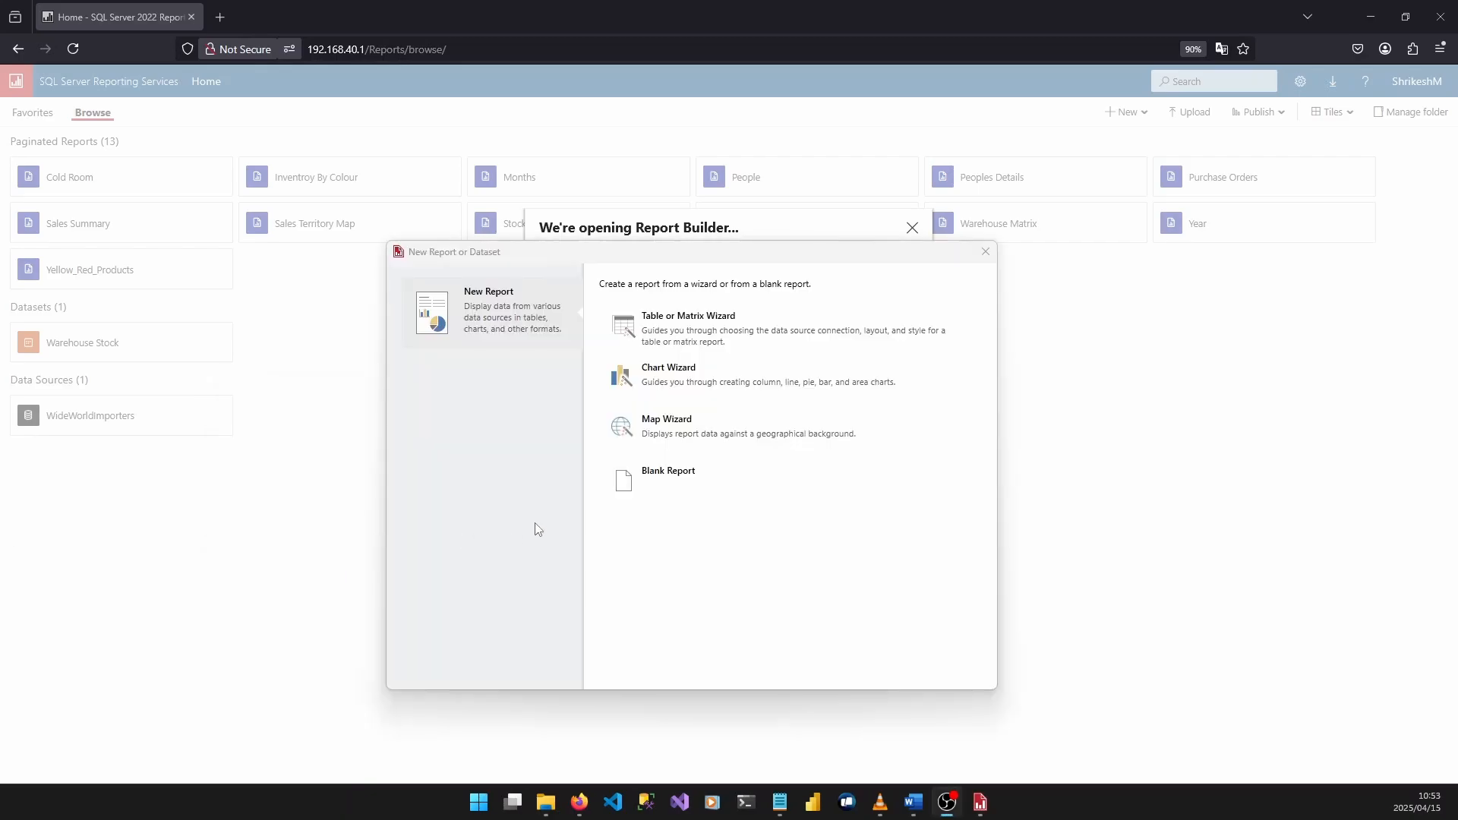
left_click(681, 481)
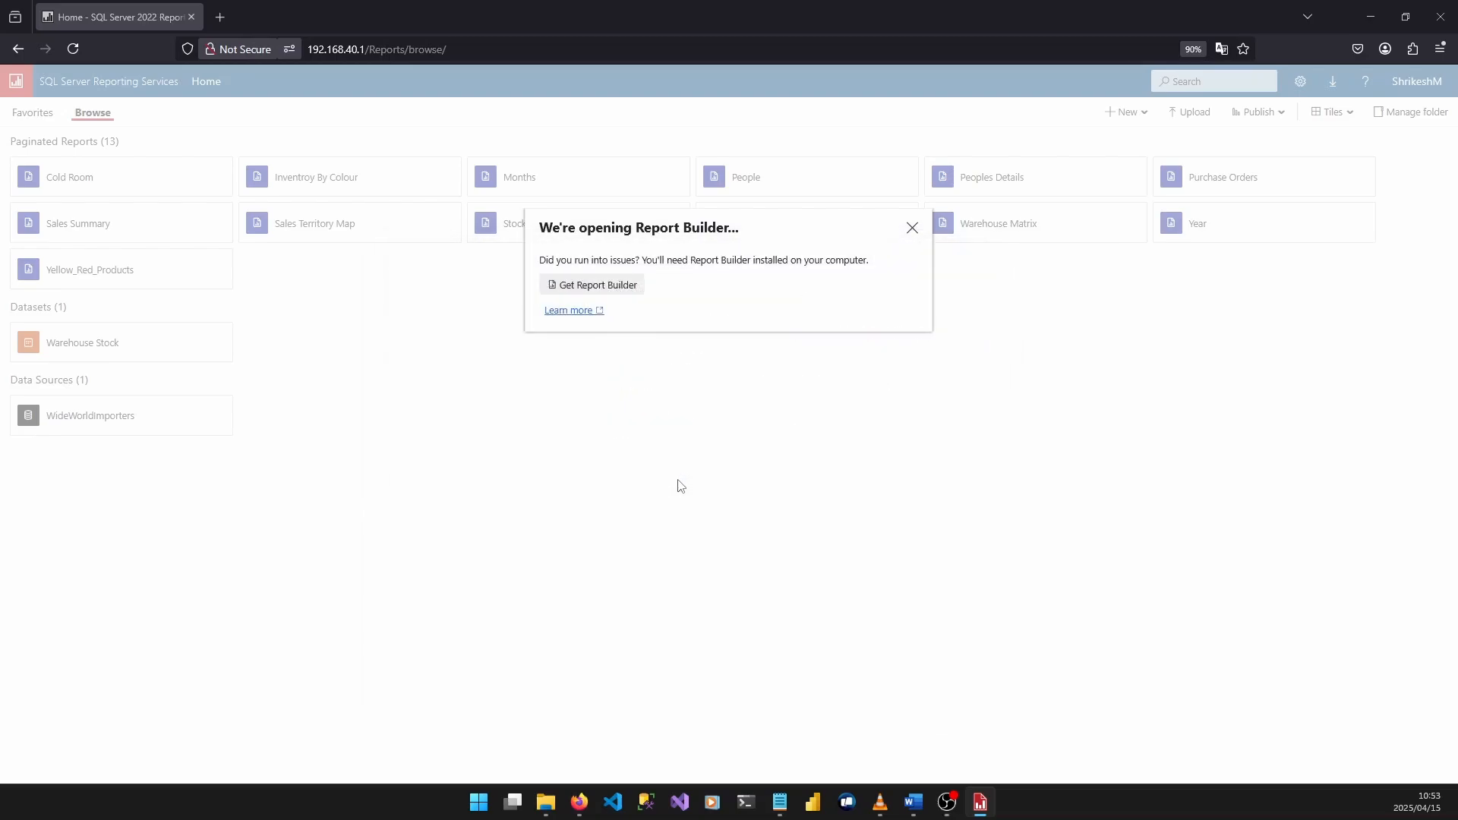
left_click_drag(0, 228, 636, 124)
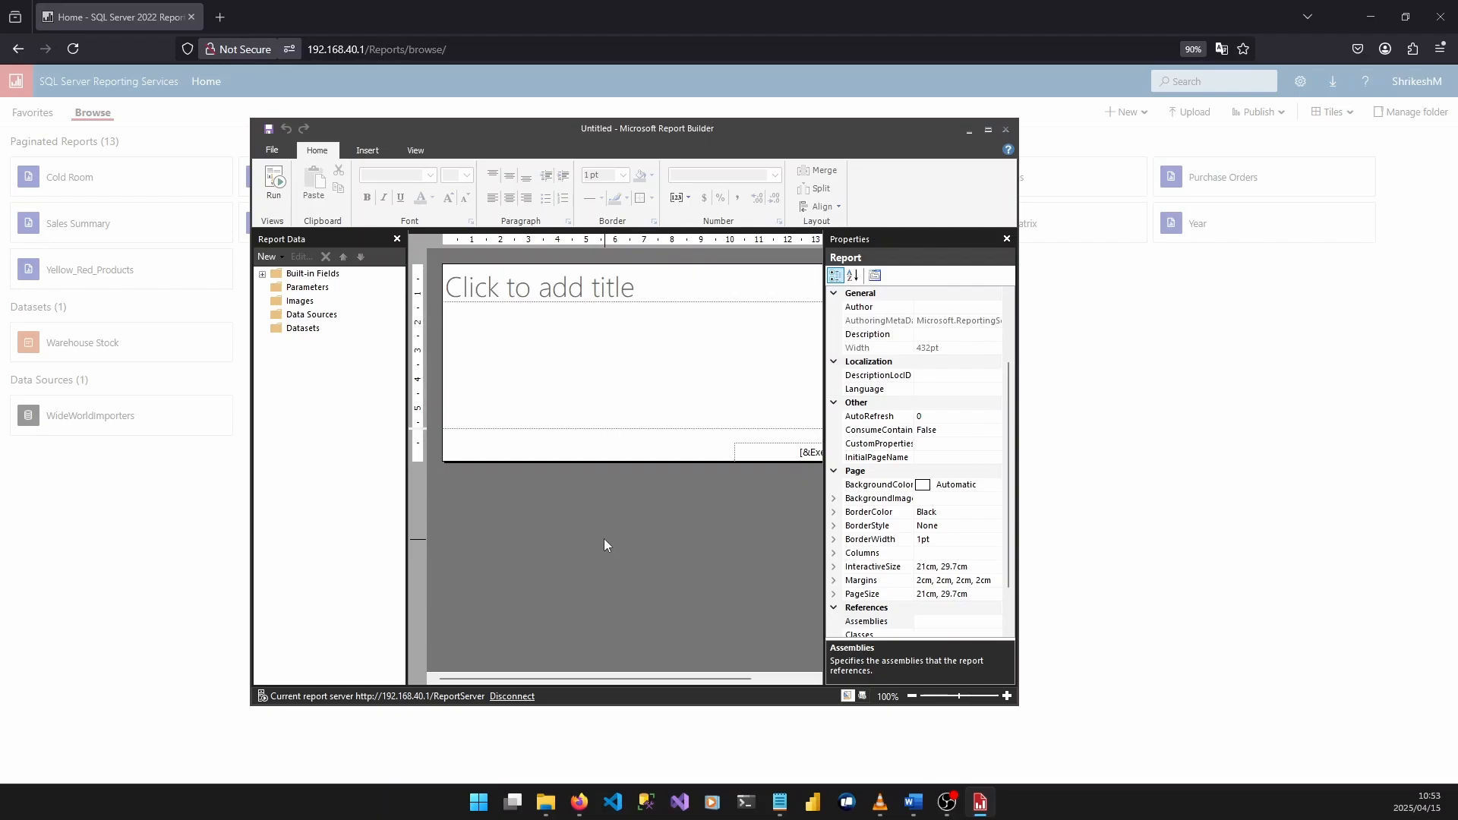
left_click(316, 333)
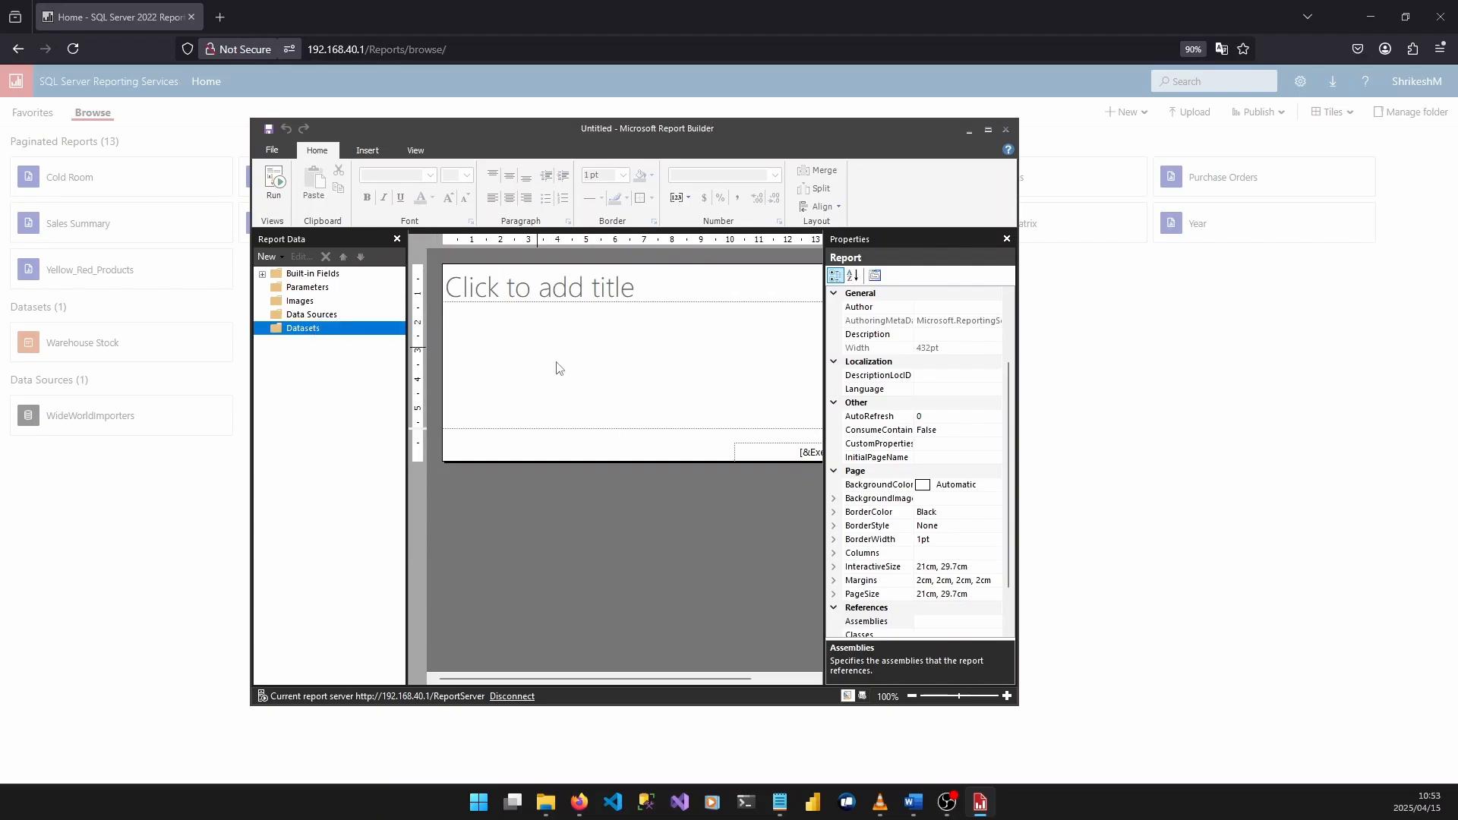
left_click(588, 508)
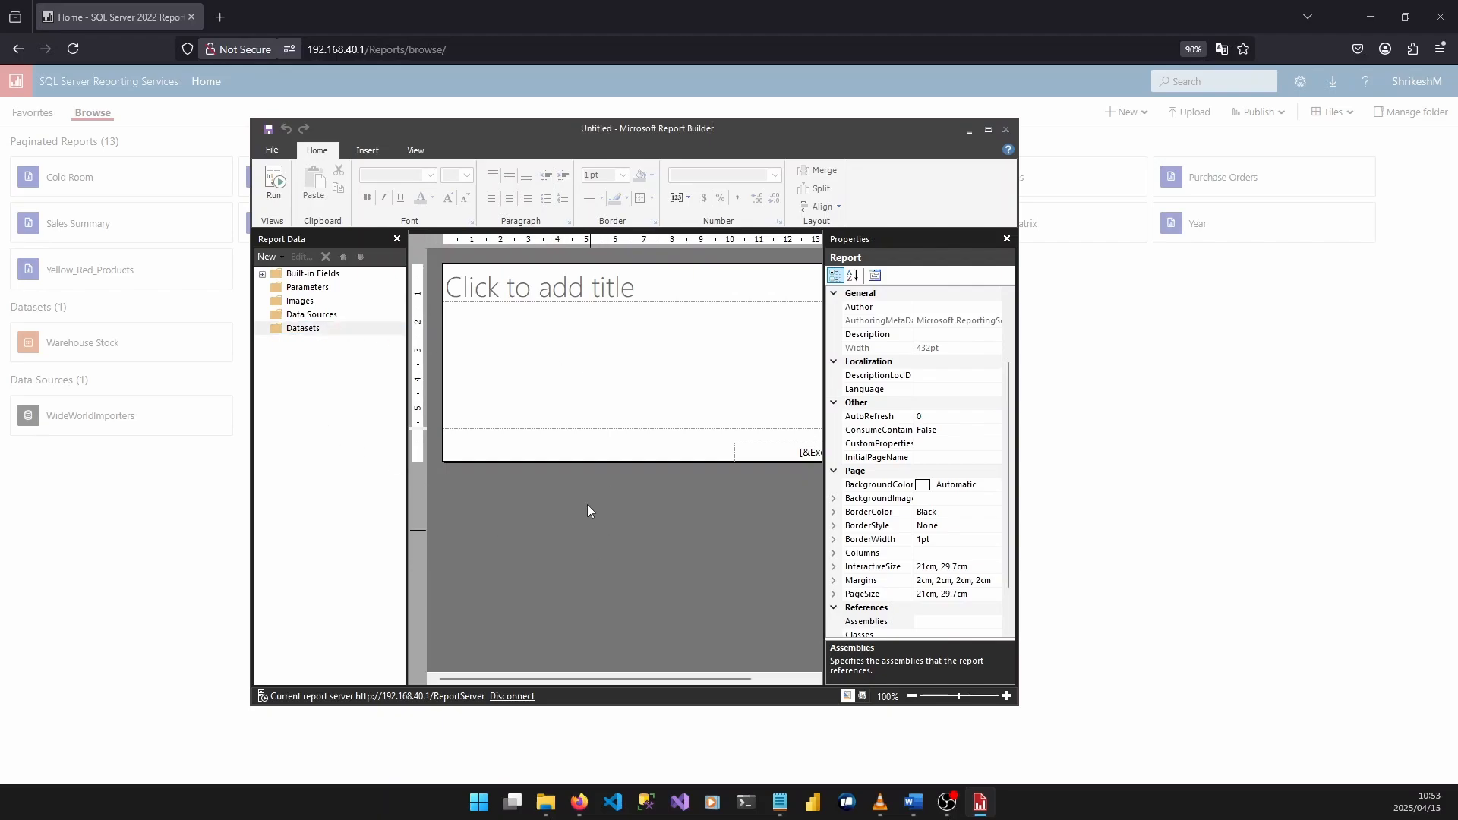
left_click(327, 317)
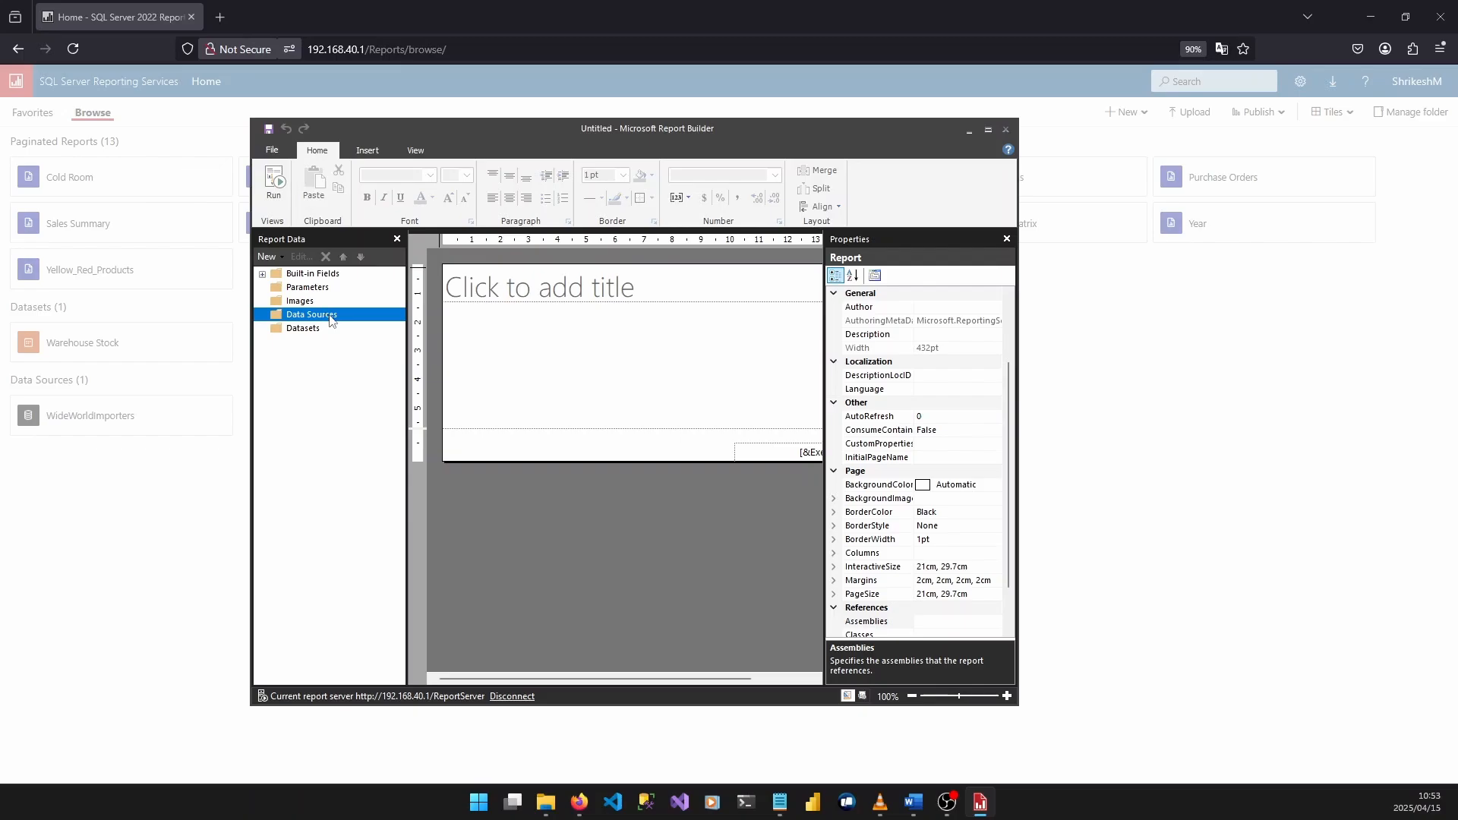
- Start the Table Wizard for the report and use the shared Warehouse Stock dataset
left_click(368, 149)
left_click(317, 207)
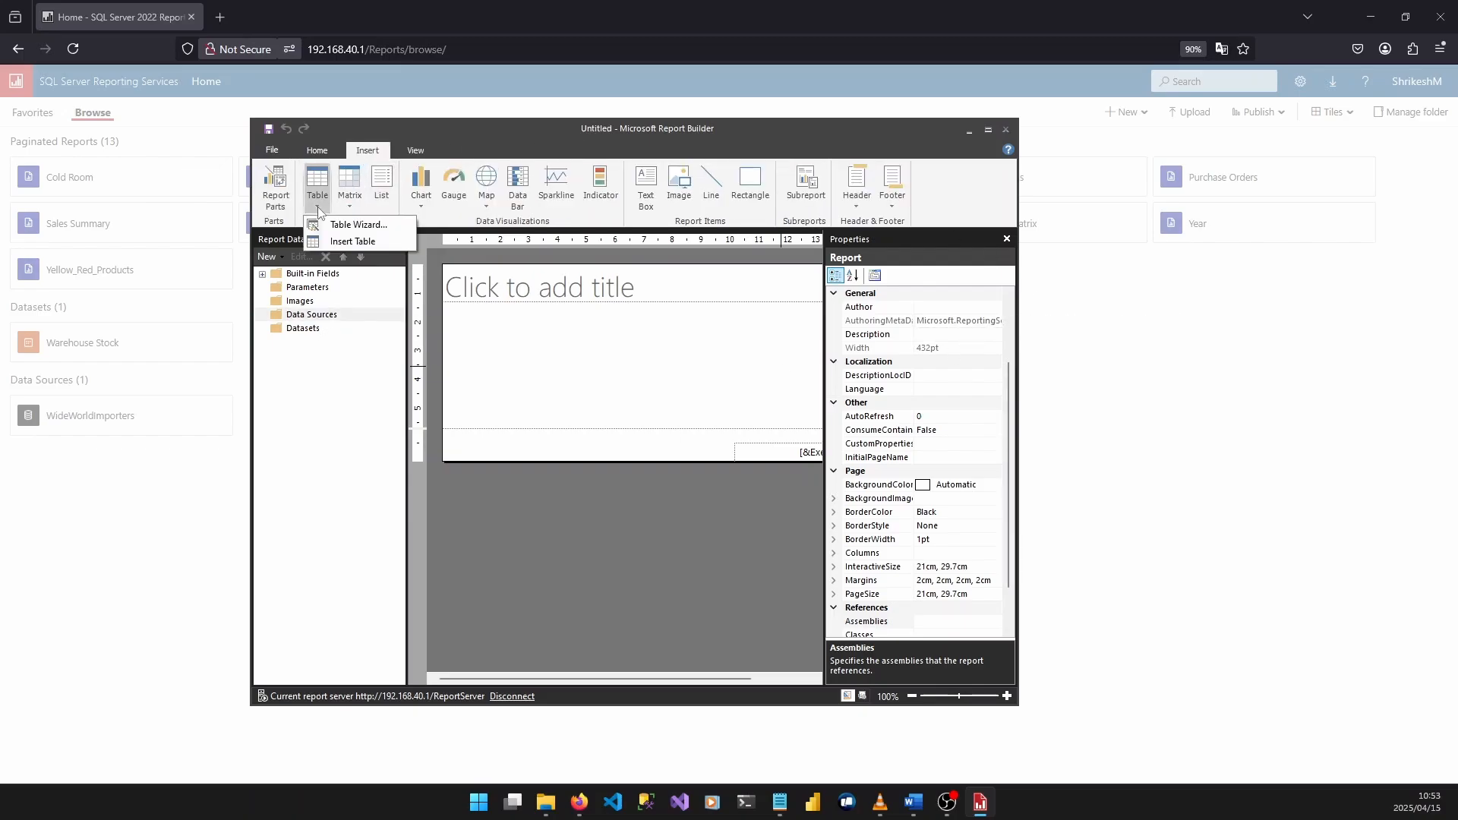
left_click(357, 225)
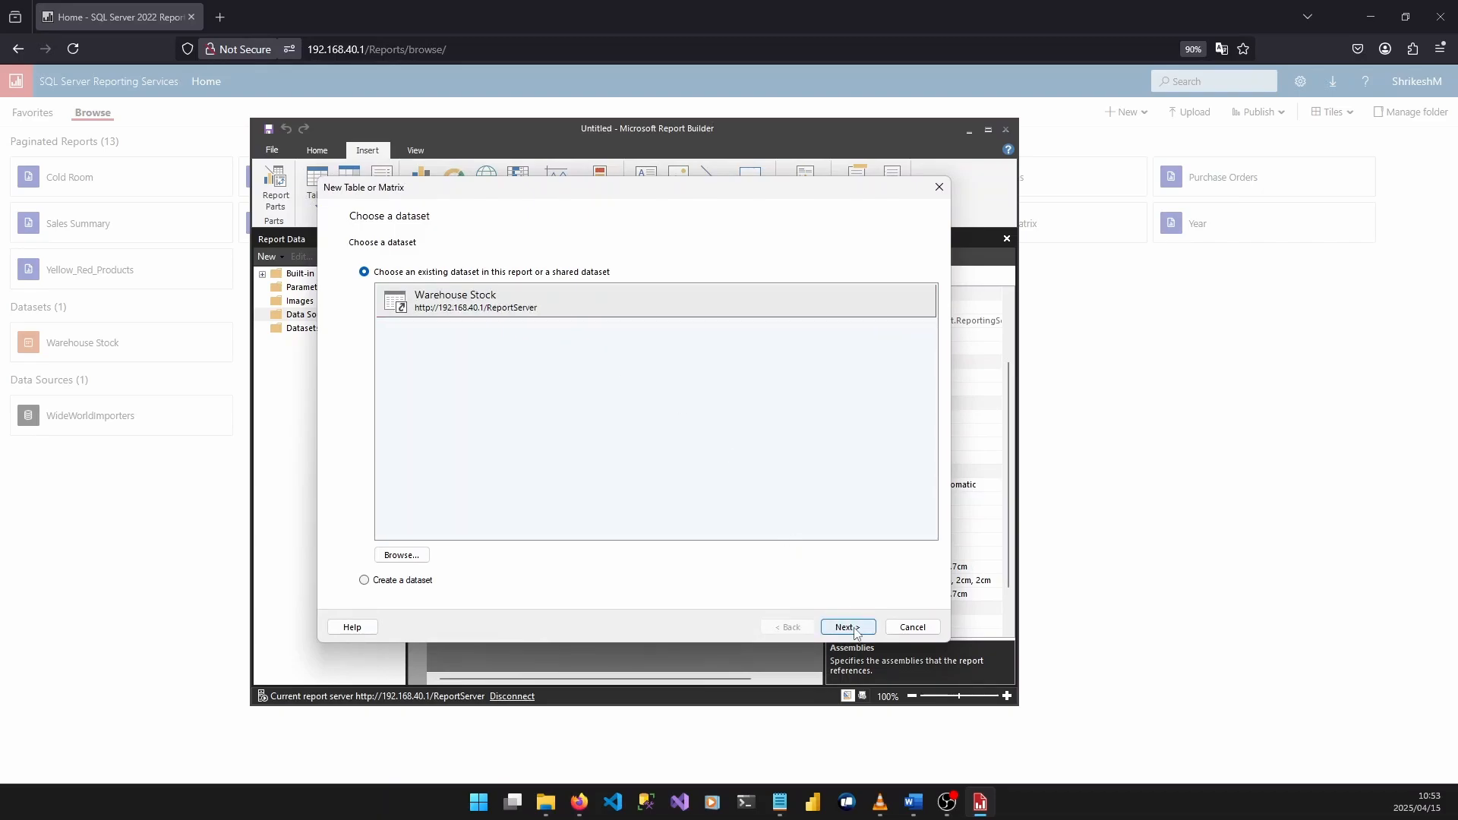
left_click(847, 627)
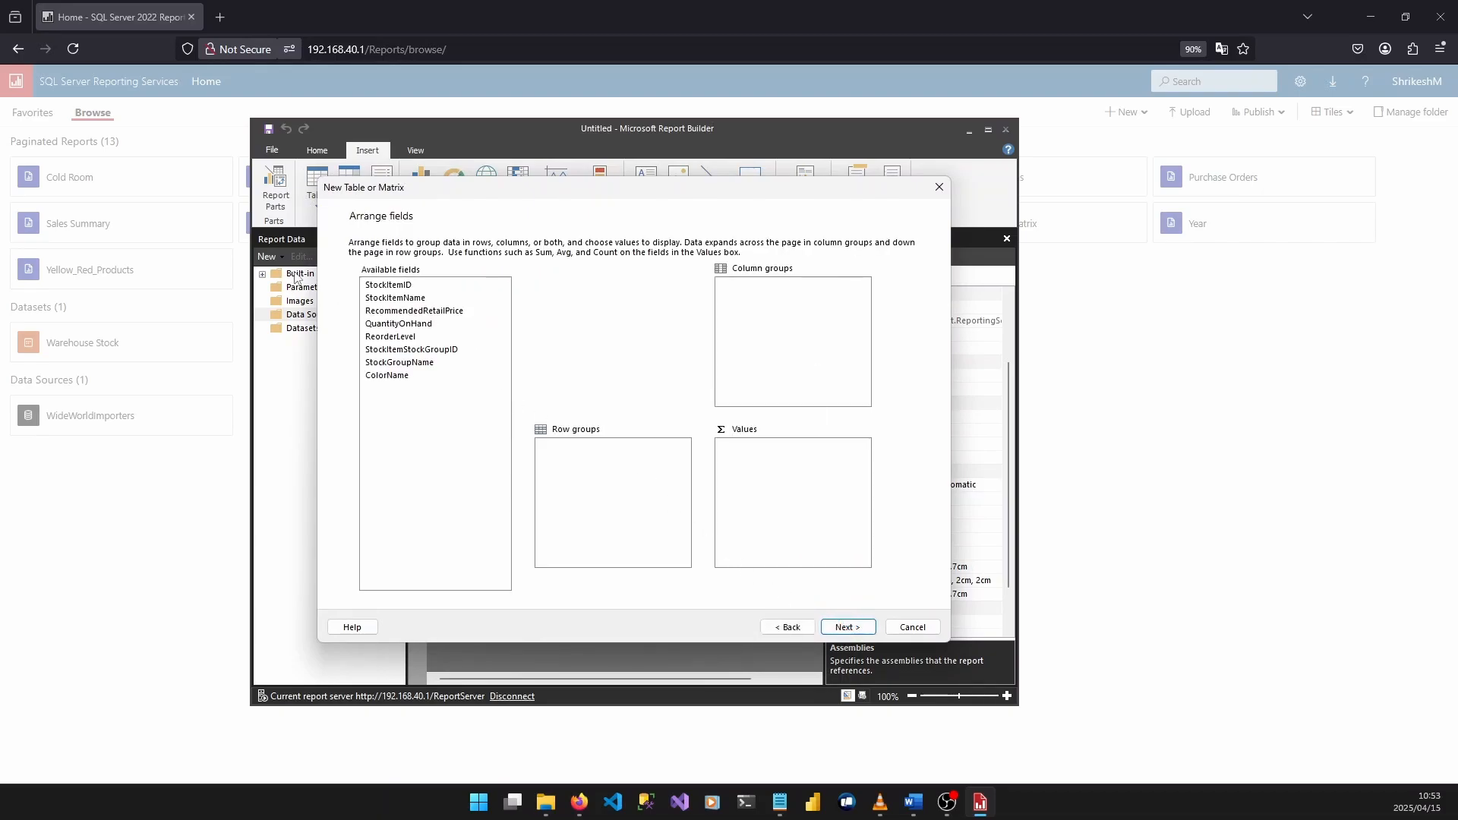
- Add the StockItemID, StockItemName and ColorName fields together to the table's values
left_click(405, 286)
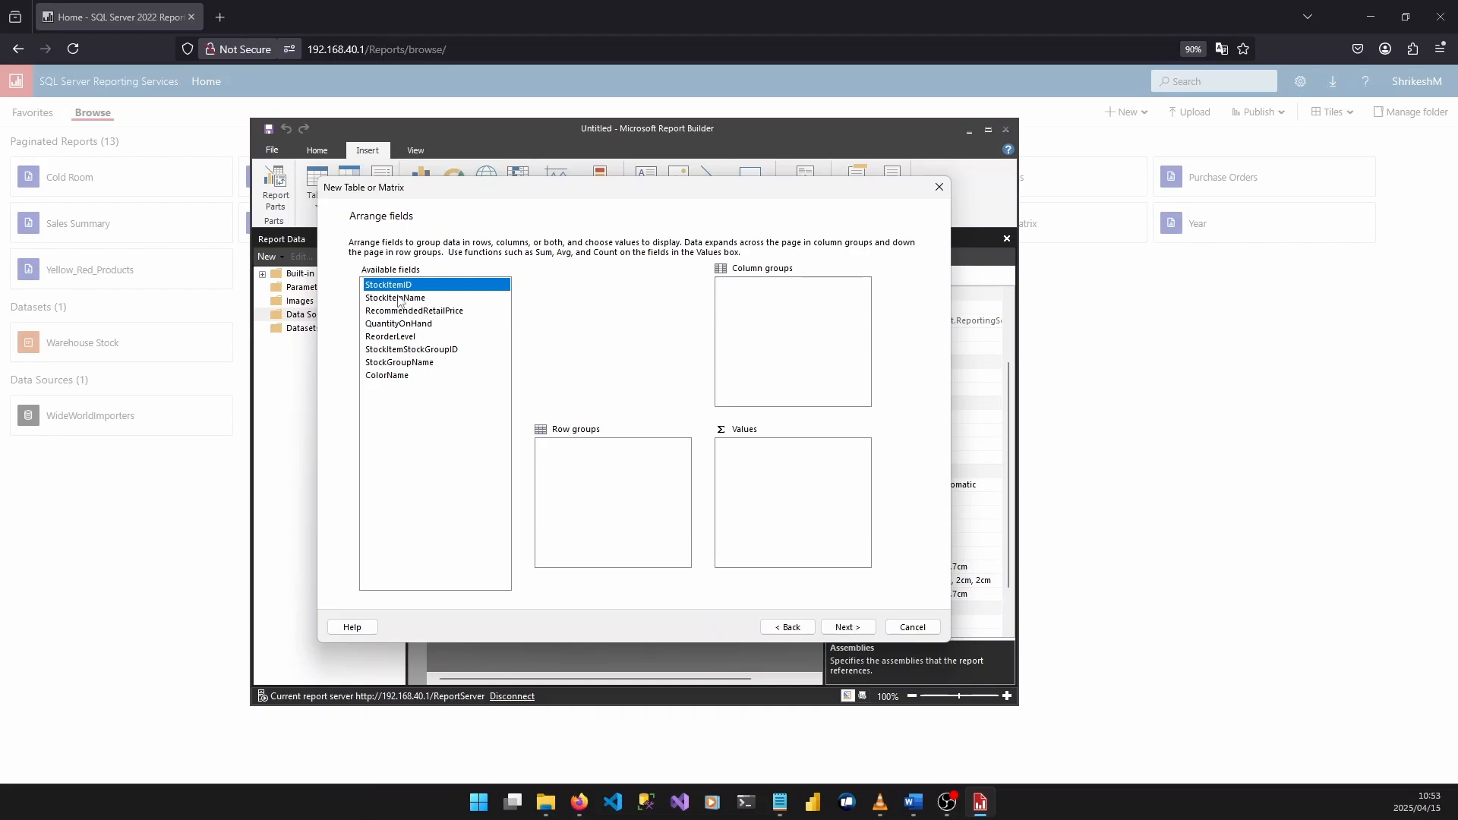
left_click(395, 298, "ctrl")
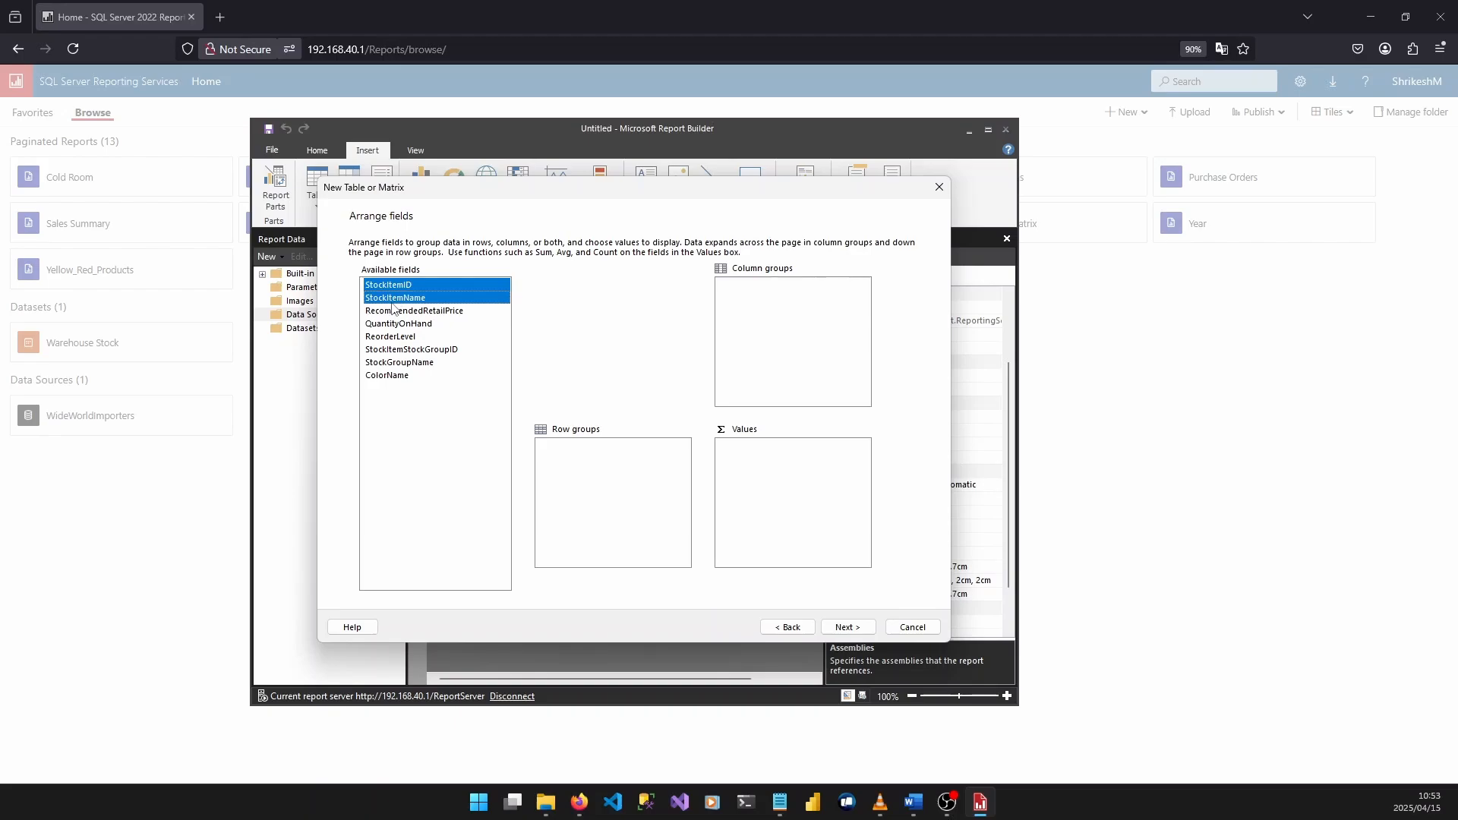
left_click(398, 376, "ctrl")
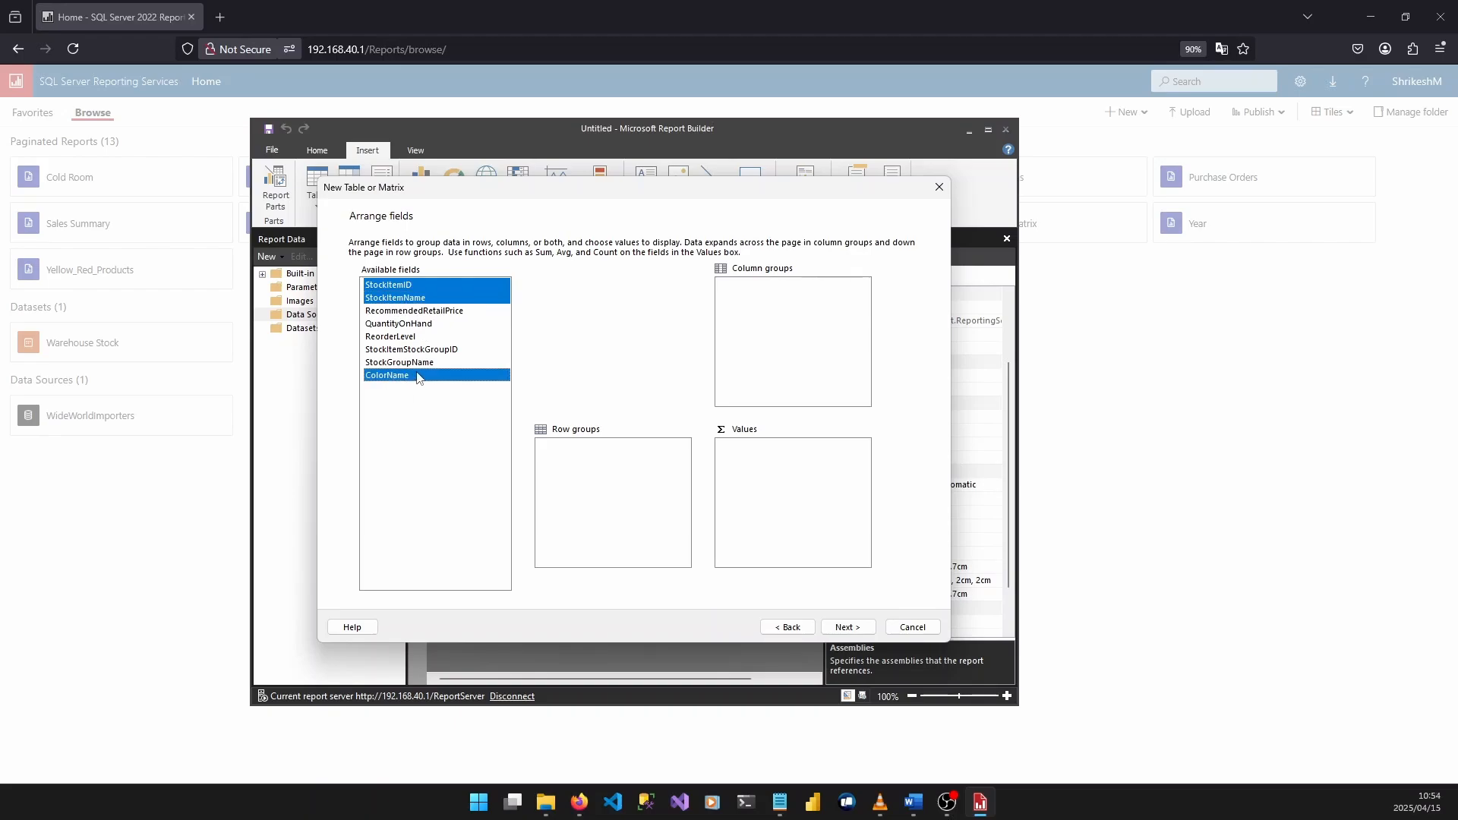
left_click_drag(403, 376, 760, 498)
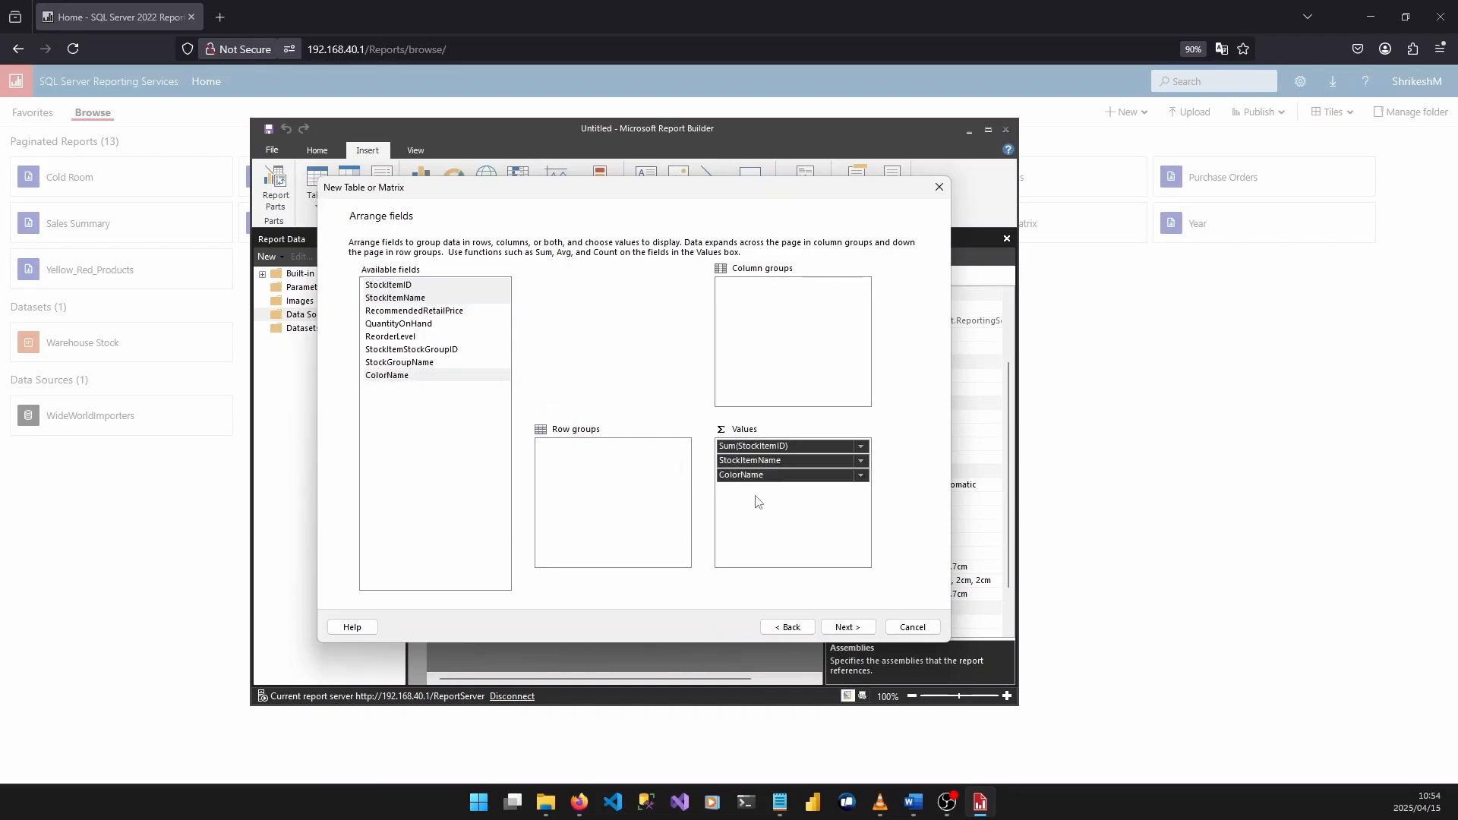
- Remove the Sum aggregation from StockItemID and complete the table wizard with the default layout
left_click(832, 509)
left_click(827, 446)
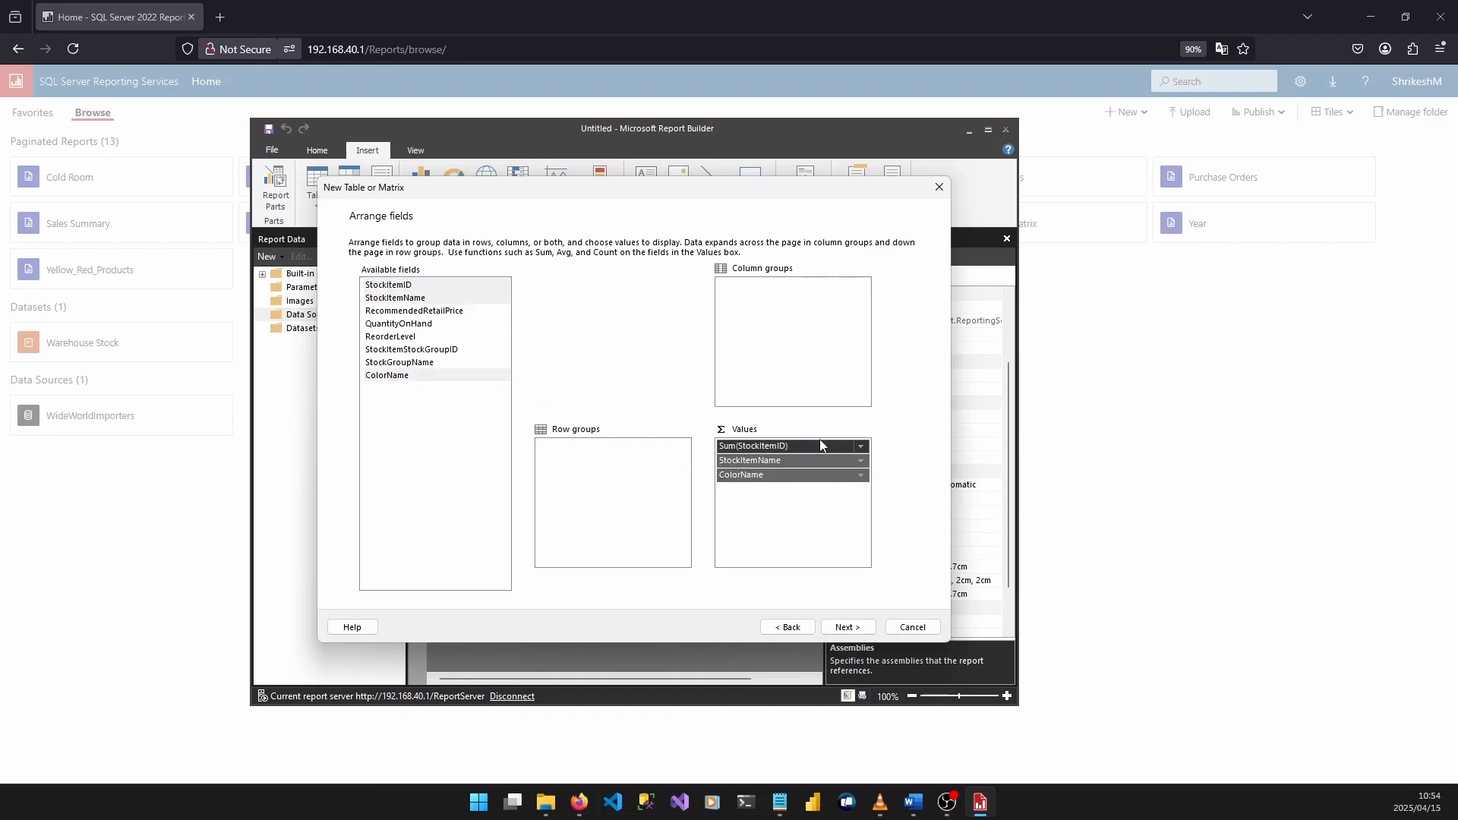
left_click(862, 448)
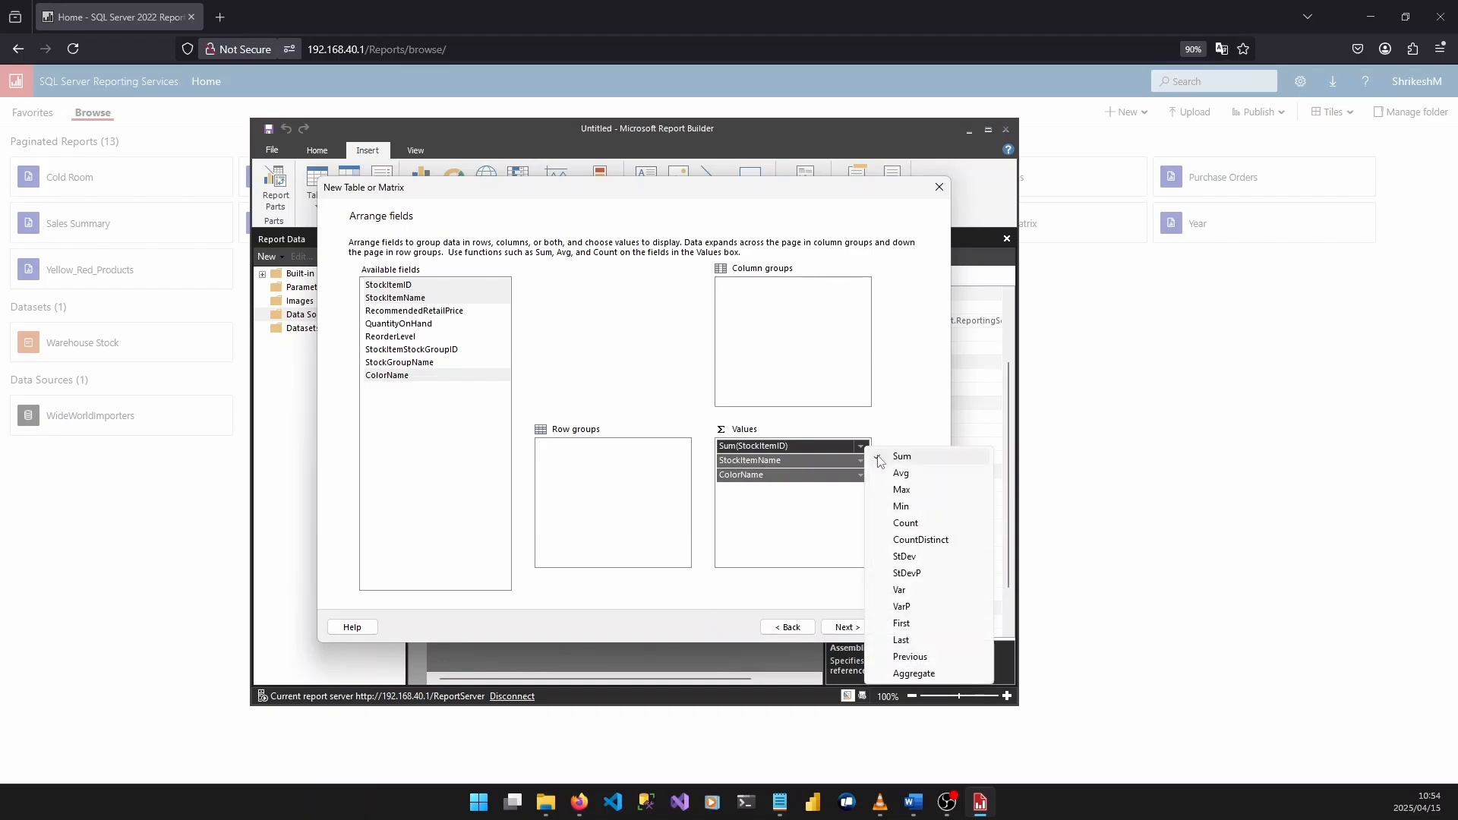
left_click(880, 459)
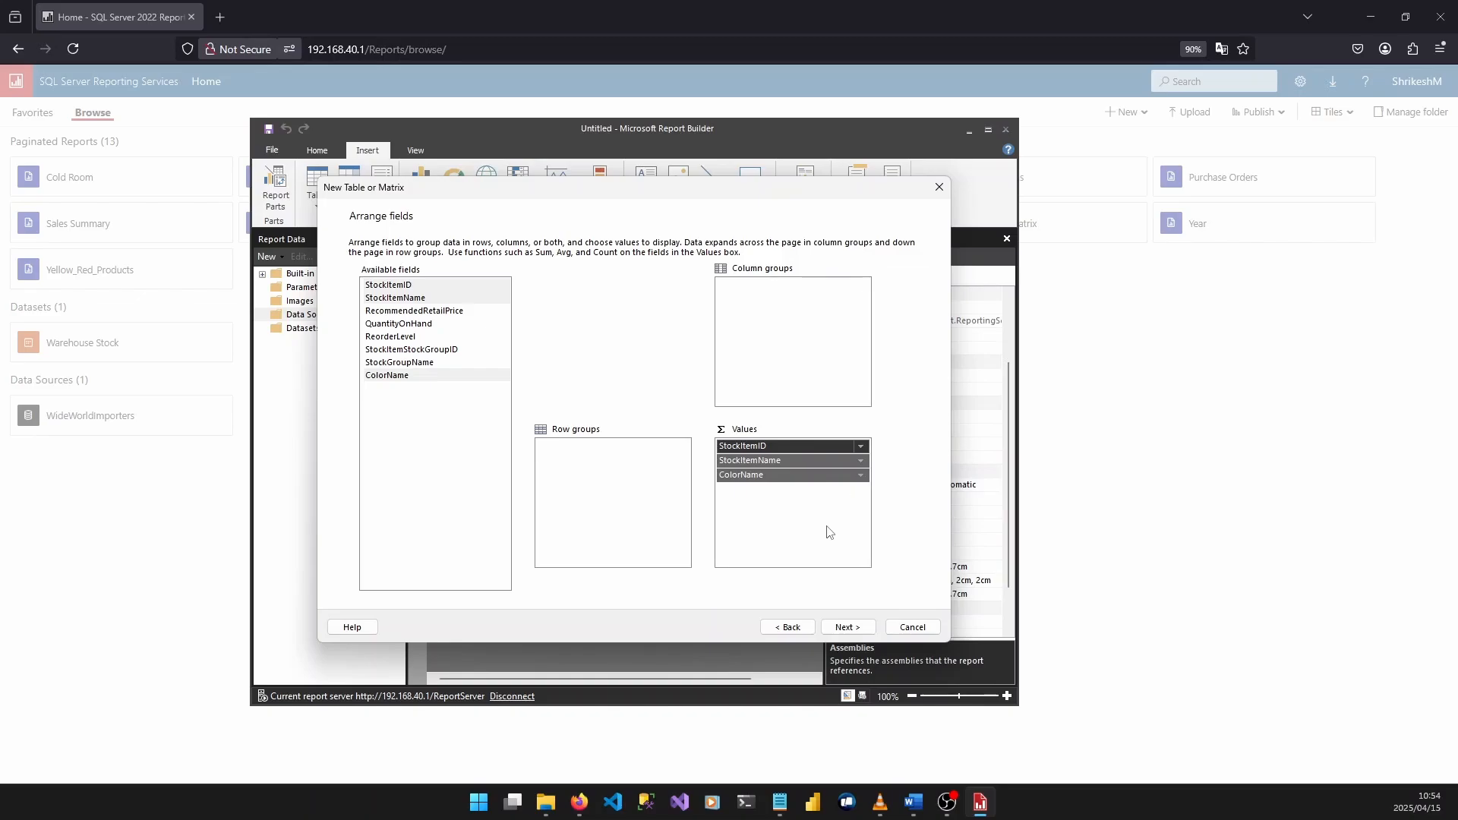
left_click(847, 619)
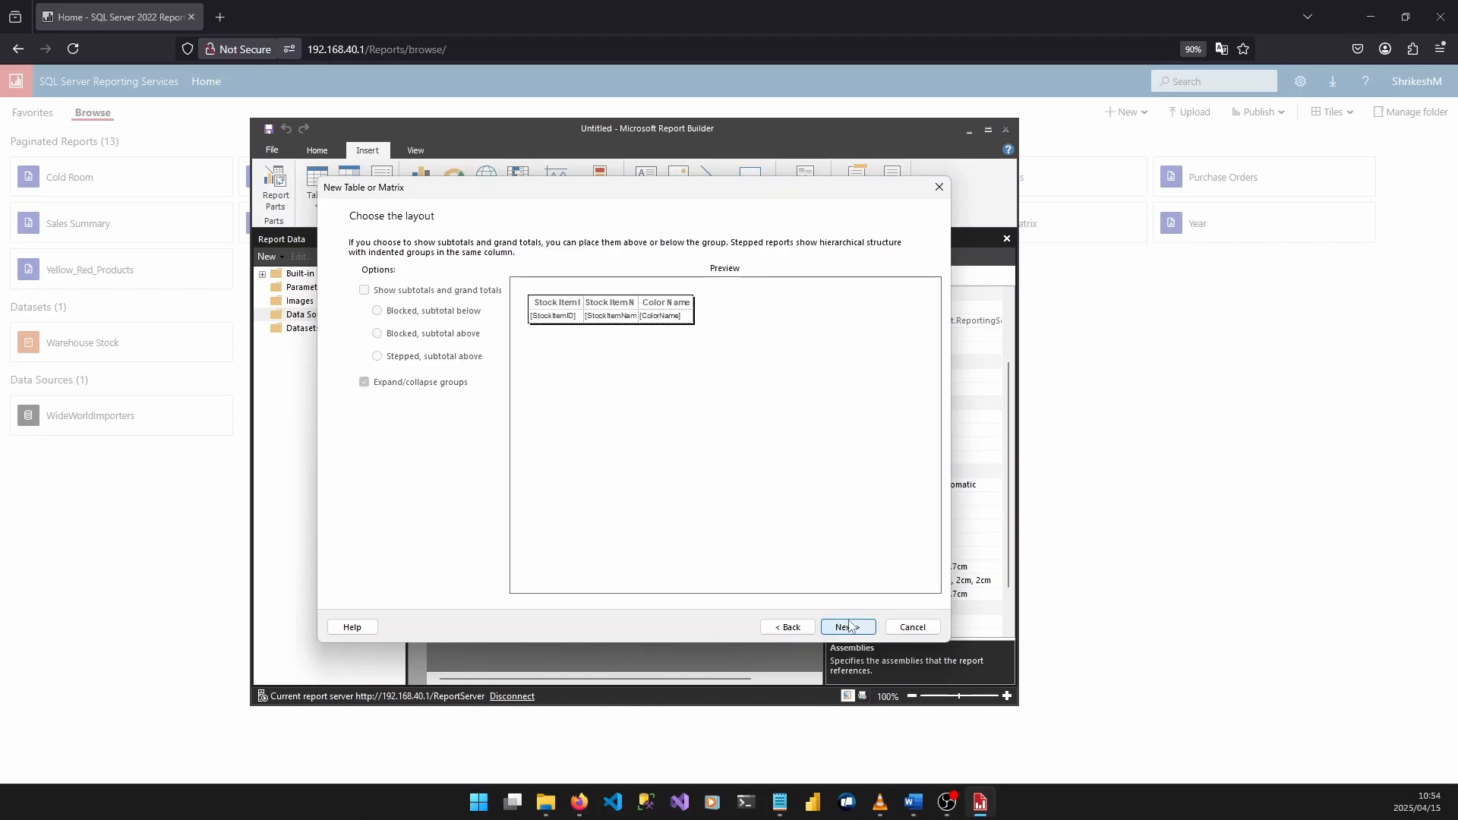
left_click(847, 626)
left_click(843, 625)
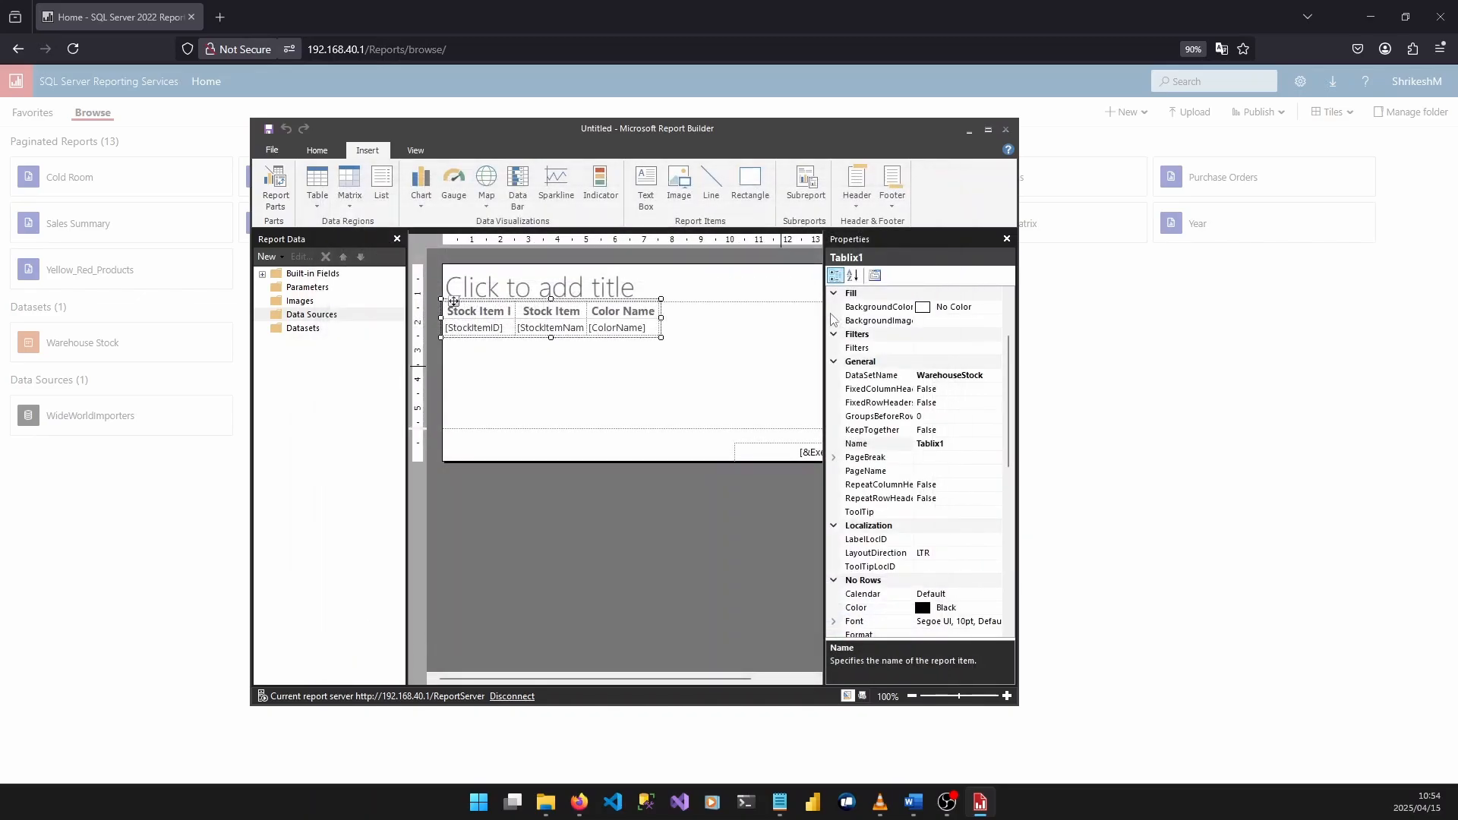
- Maximize the Report Builder window and enlarge the table to about 14 cm wide
left_click(988, 129)
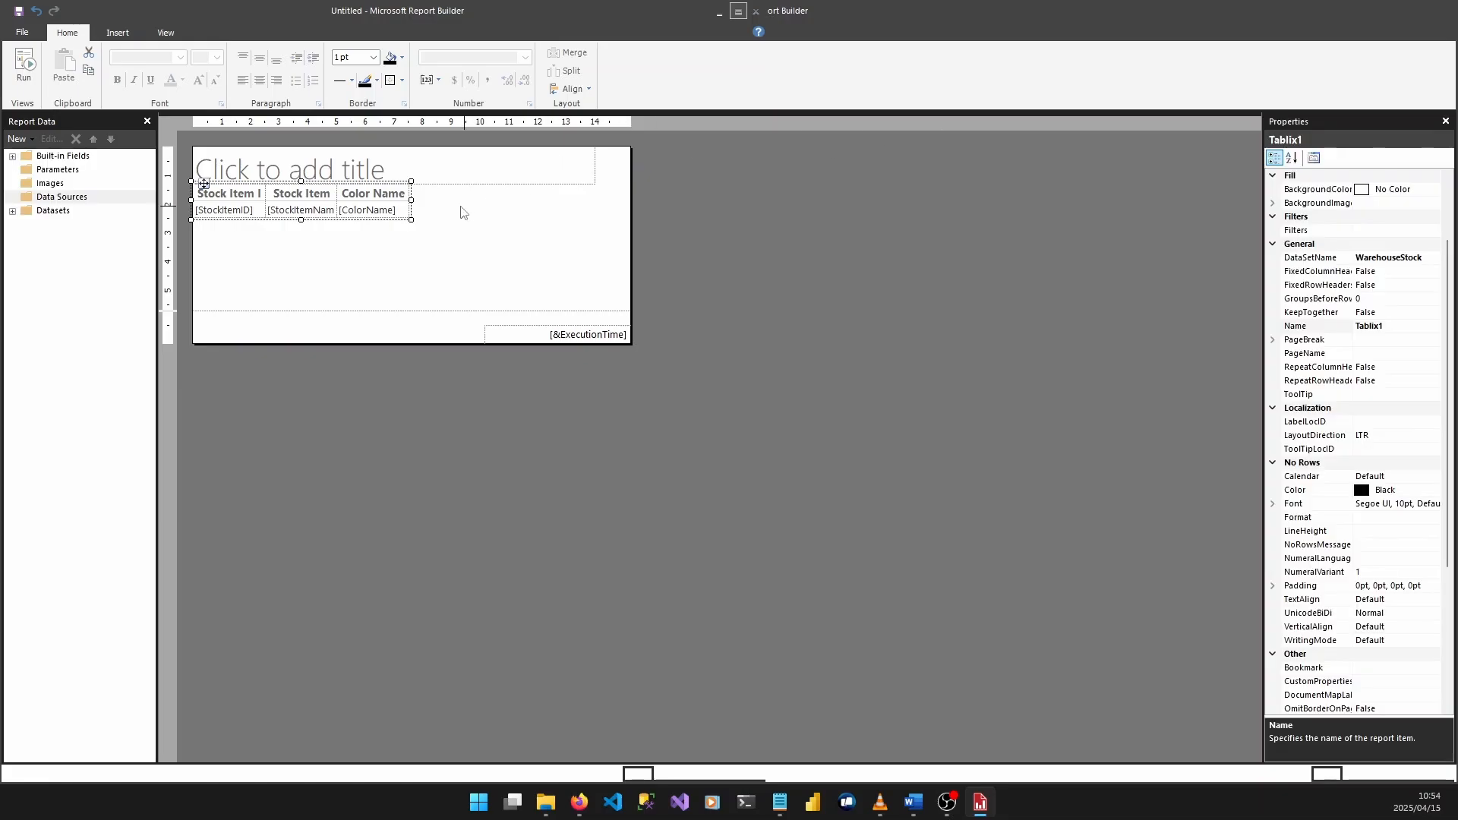
left_click_drag(416, 224, 602, 238)
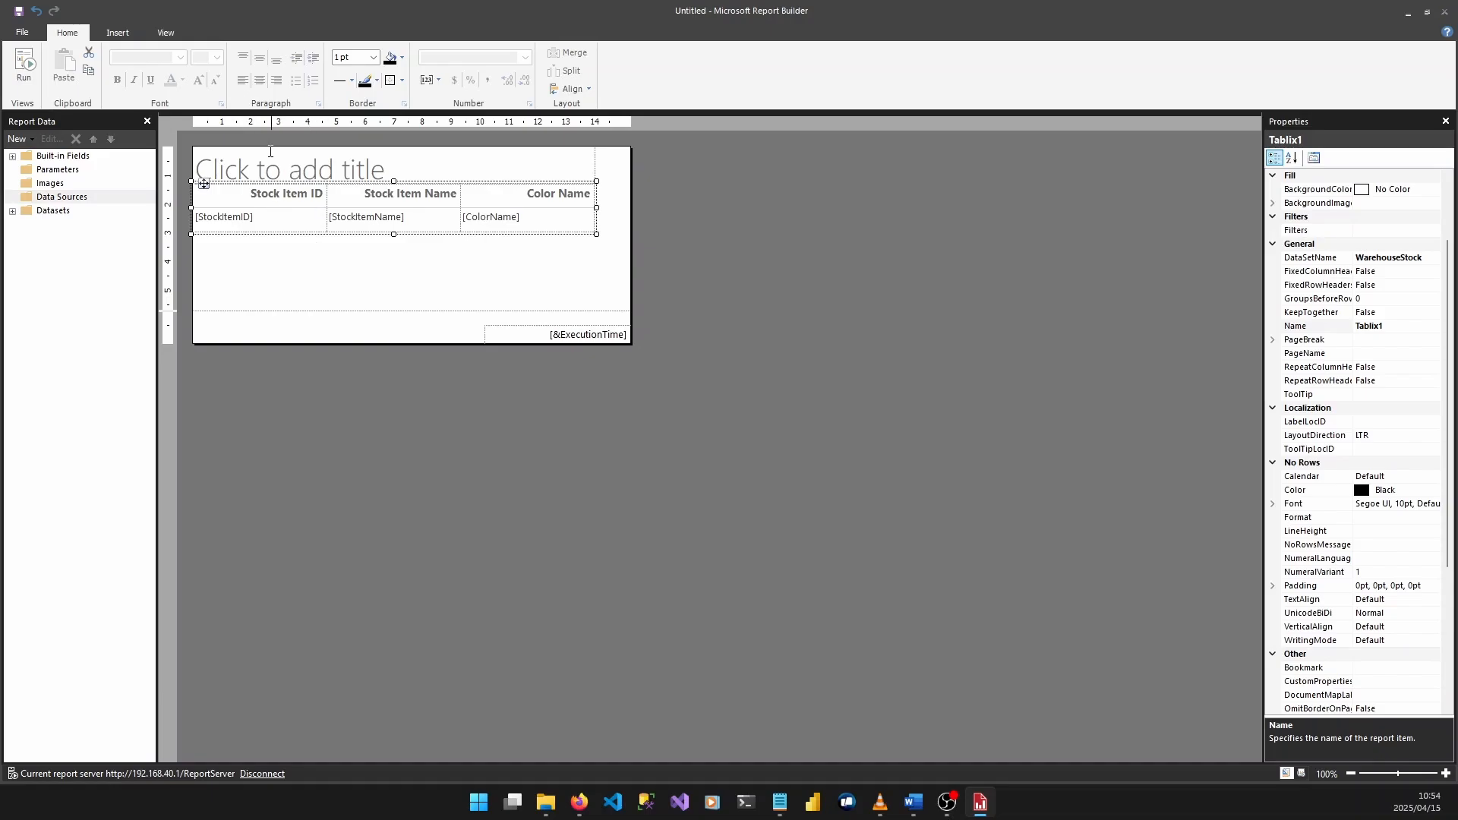
left_click(318, 276)
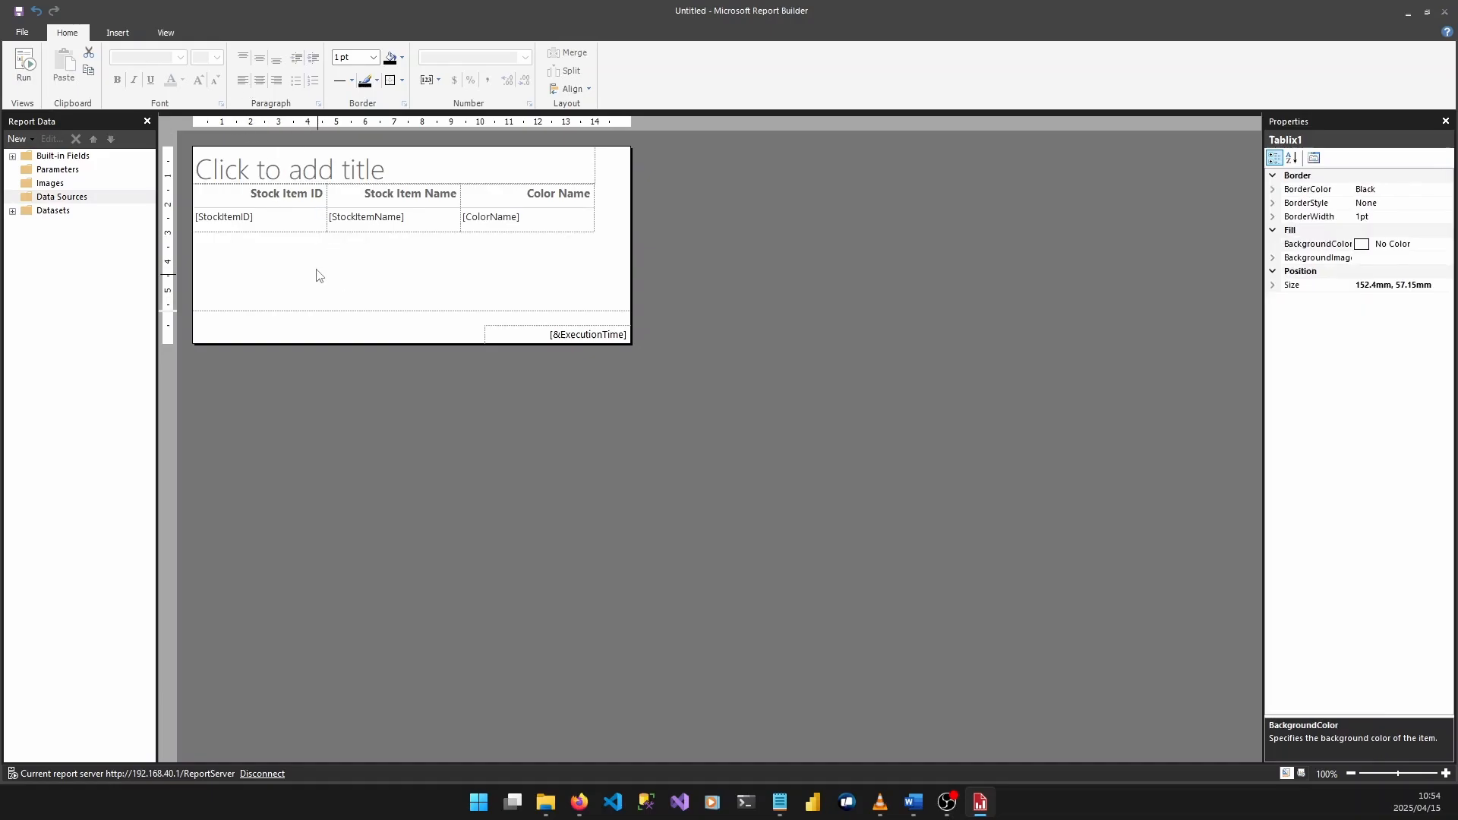
- Left-align the text in all three table columns: Stock Item ID, Stock Item Name and Color Name
left_click(281, 218)
left_click(290, 222)
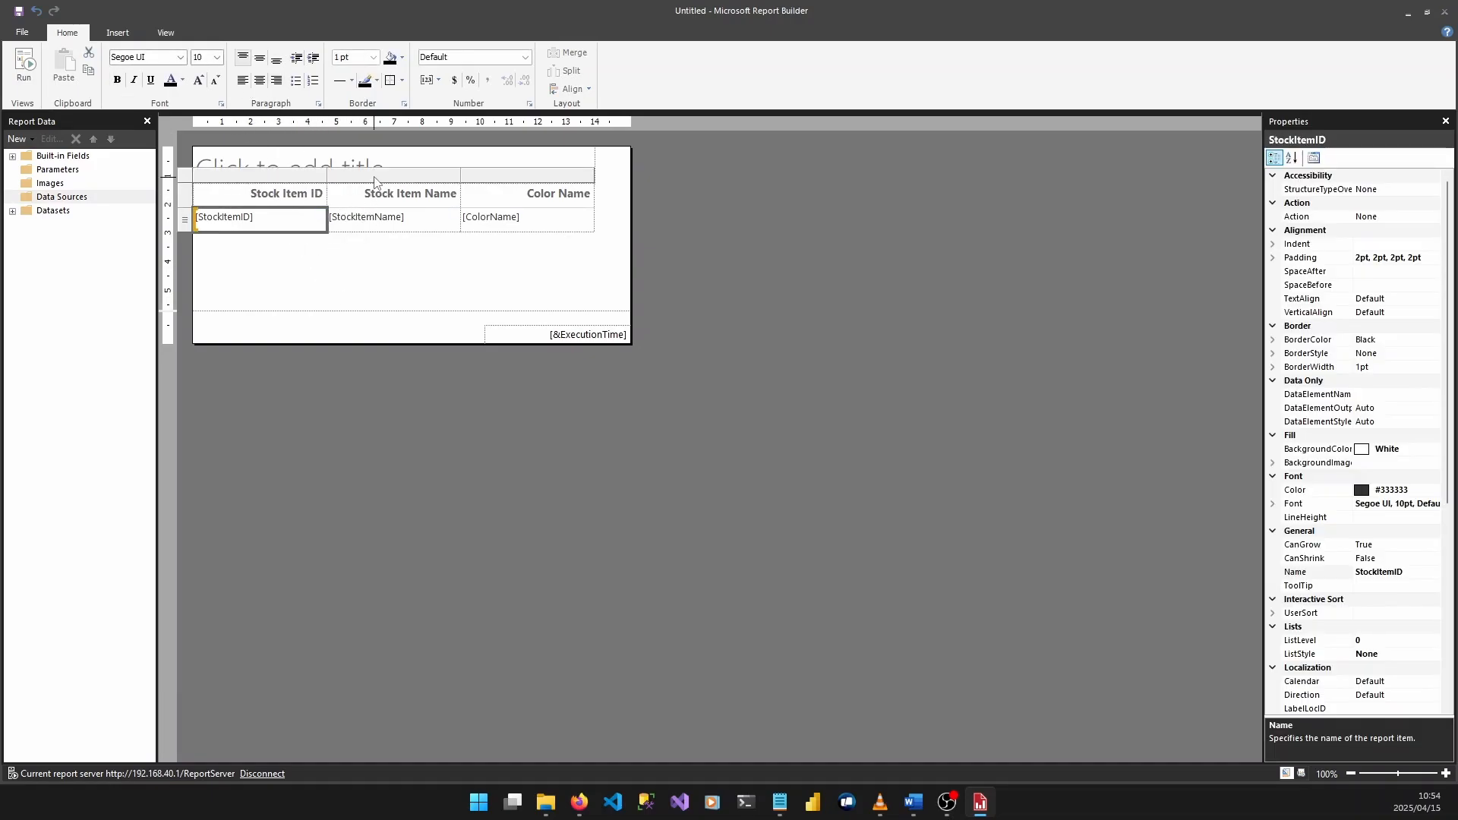
left_click(372, 175)
left_click(188, 175)
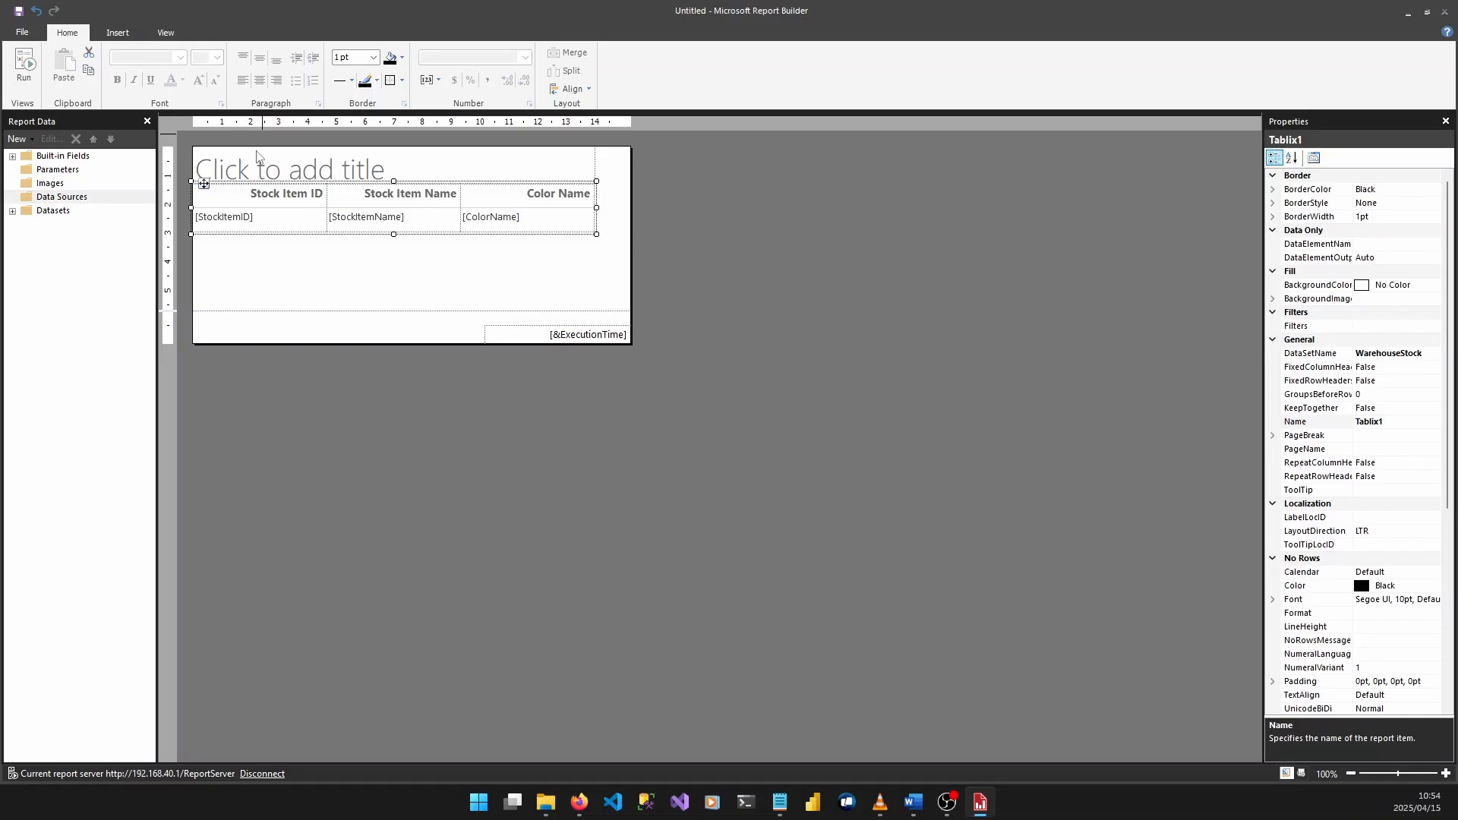
left_click(236, 202)
left_click(187, 176)
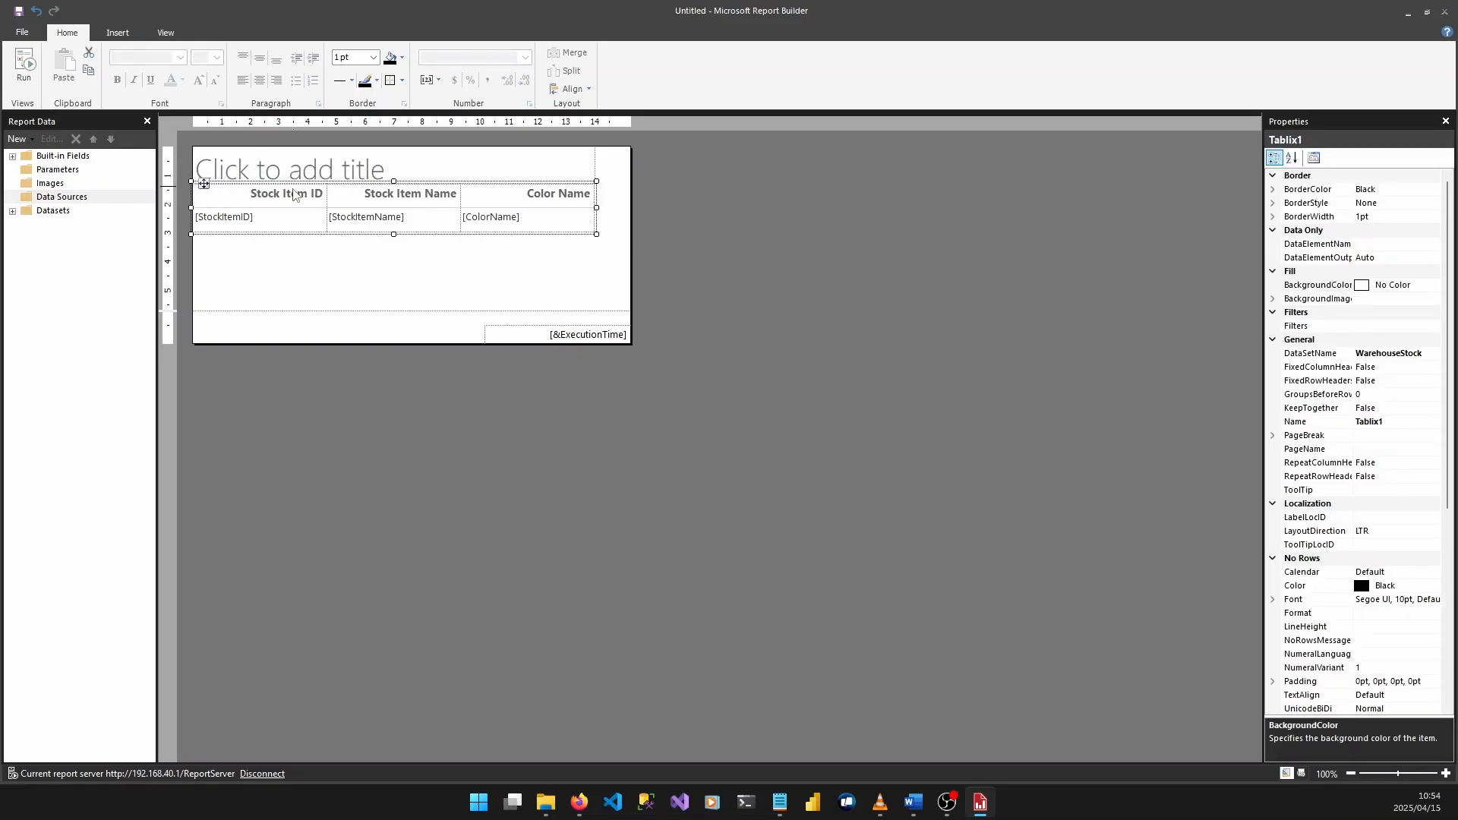
double_click(292, 195)
left_click(292, 176)
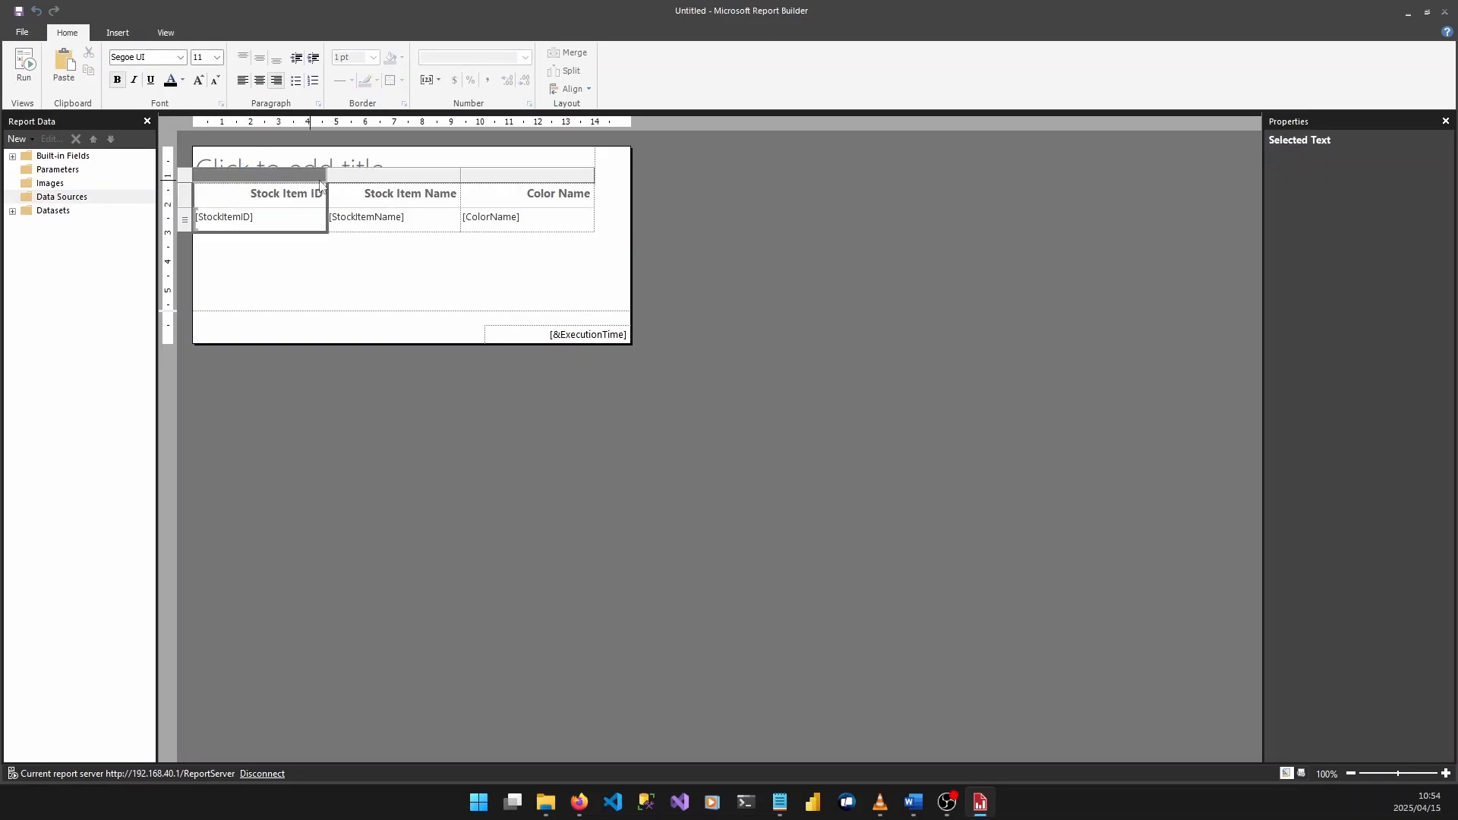
left_click(395, 176, "shift")
left_click(495, 177, "shift")
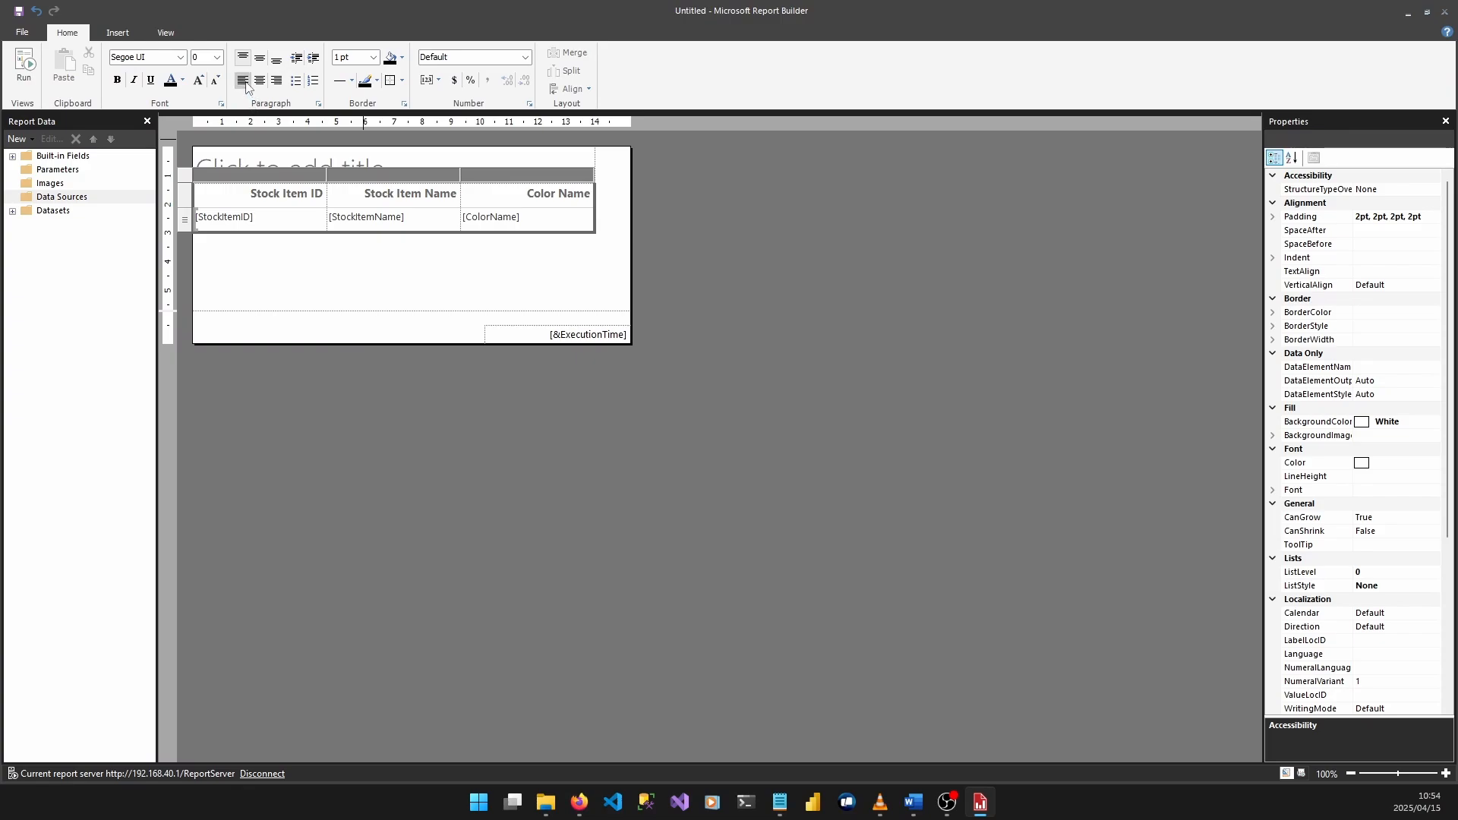
left_click(242, 81)
left_click(296, 294)
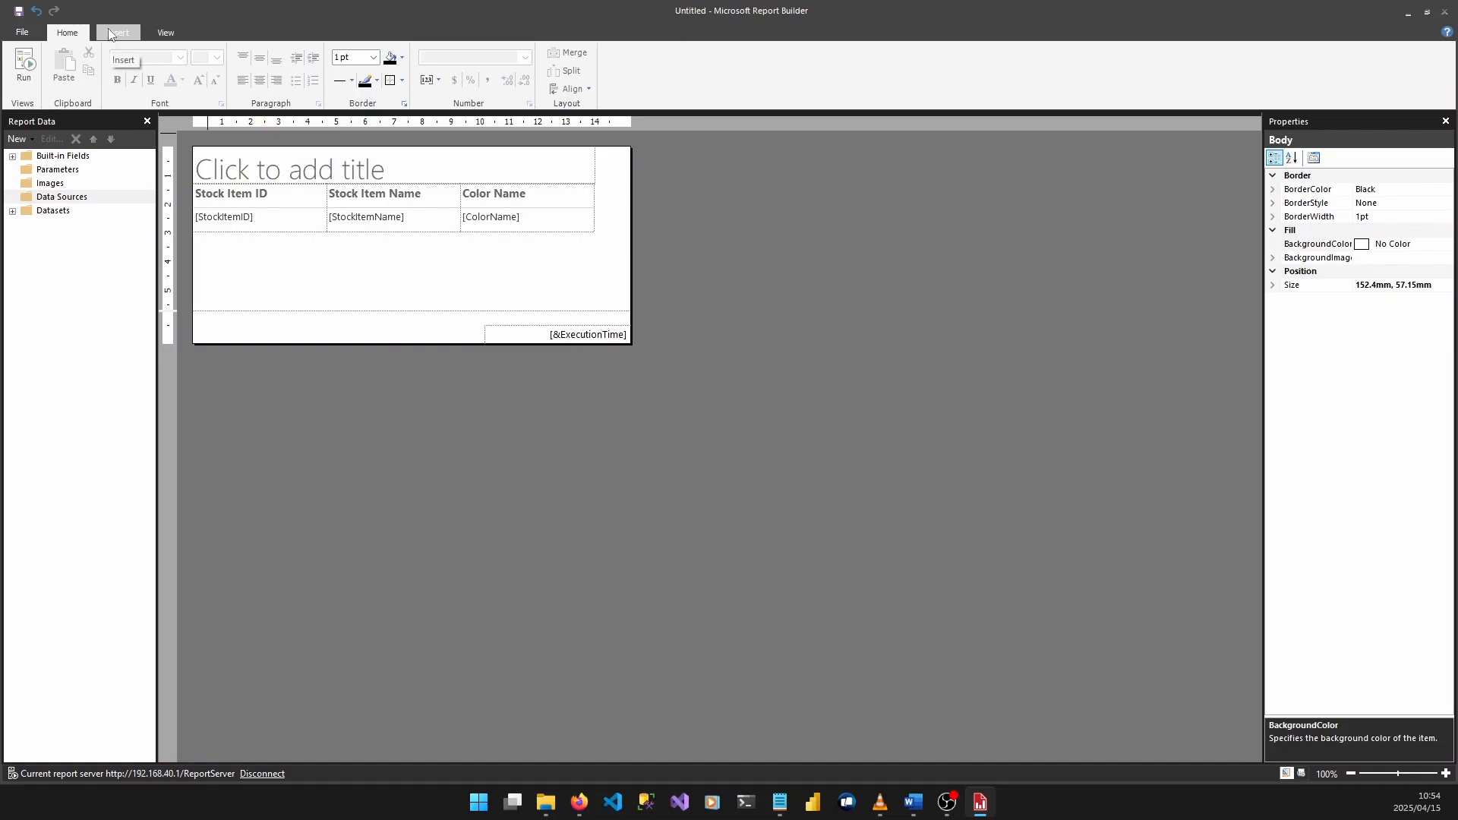
- Run the report to preview it, then return to the design view
left_click(24, 65)
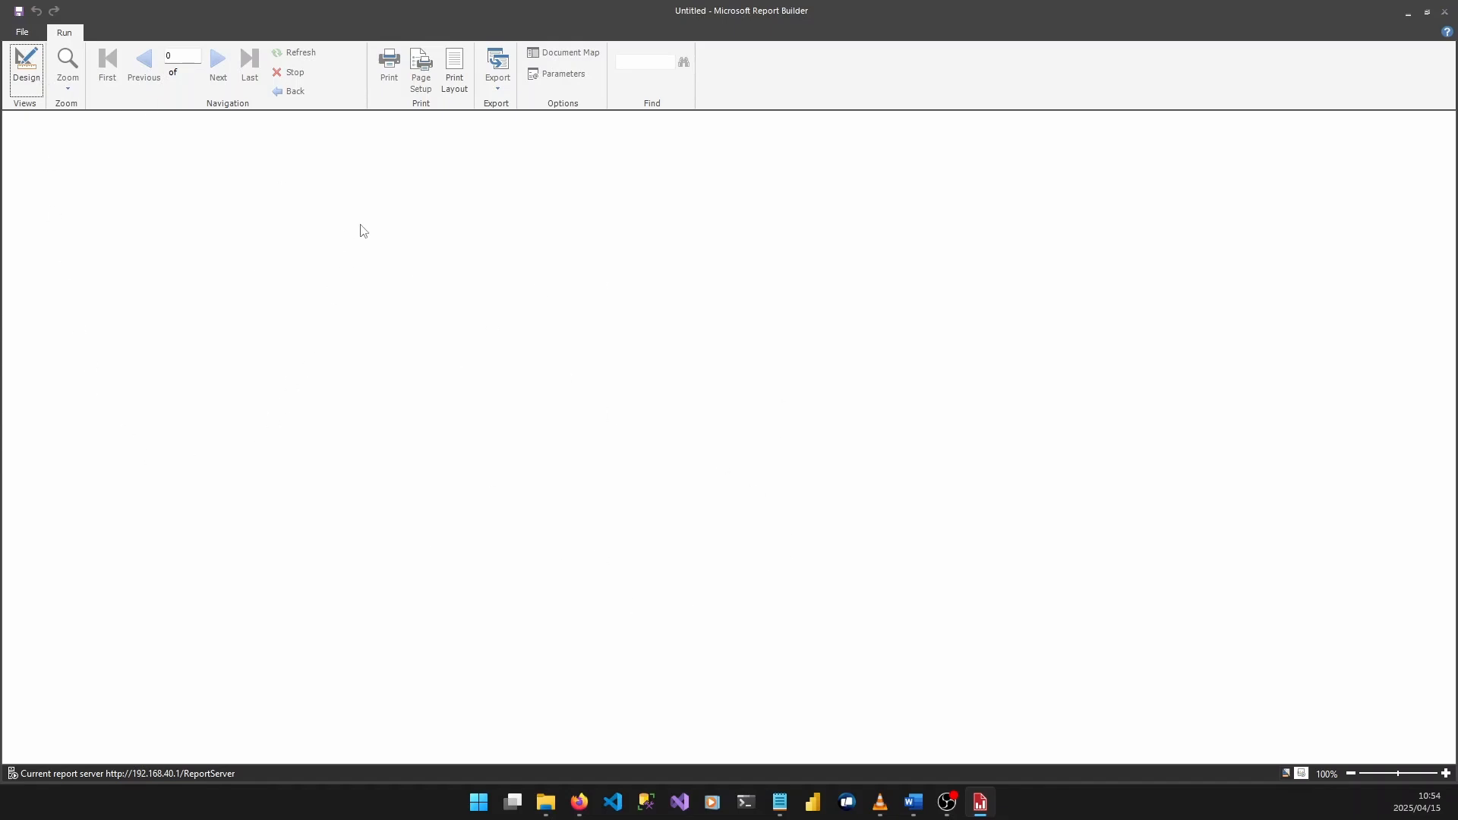
left_click(28, 69)
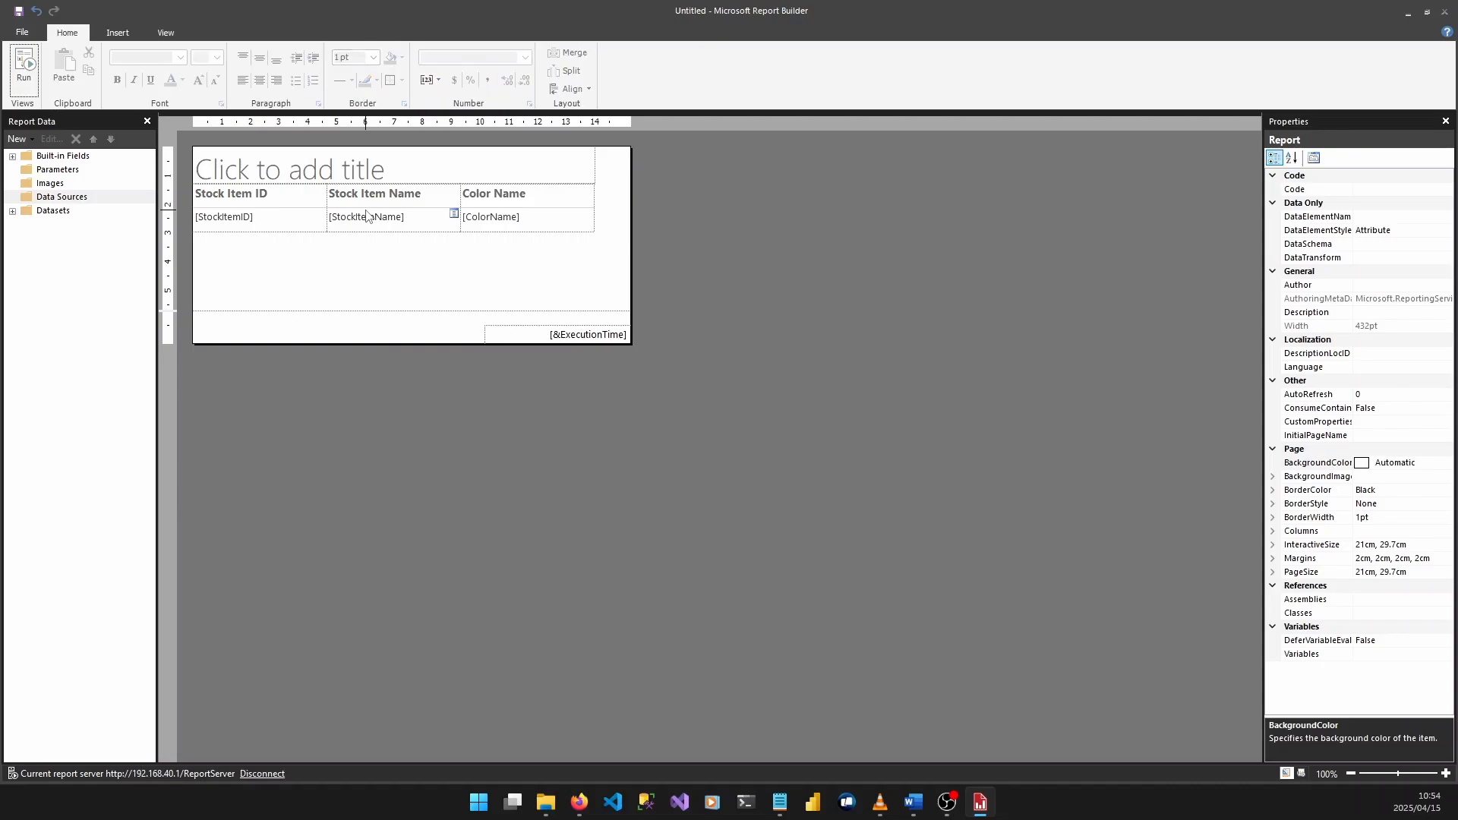
- Run the report again, refreshing it to load the stock item rows, then return to the design view
left_click(34, 73)
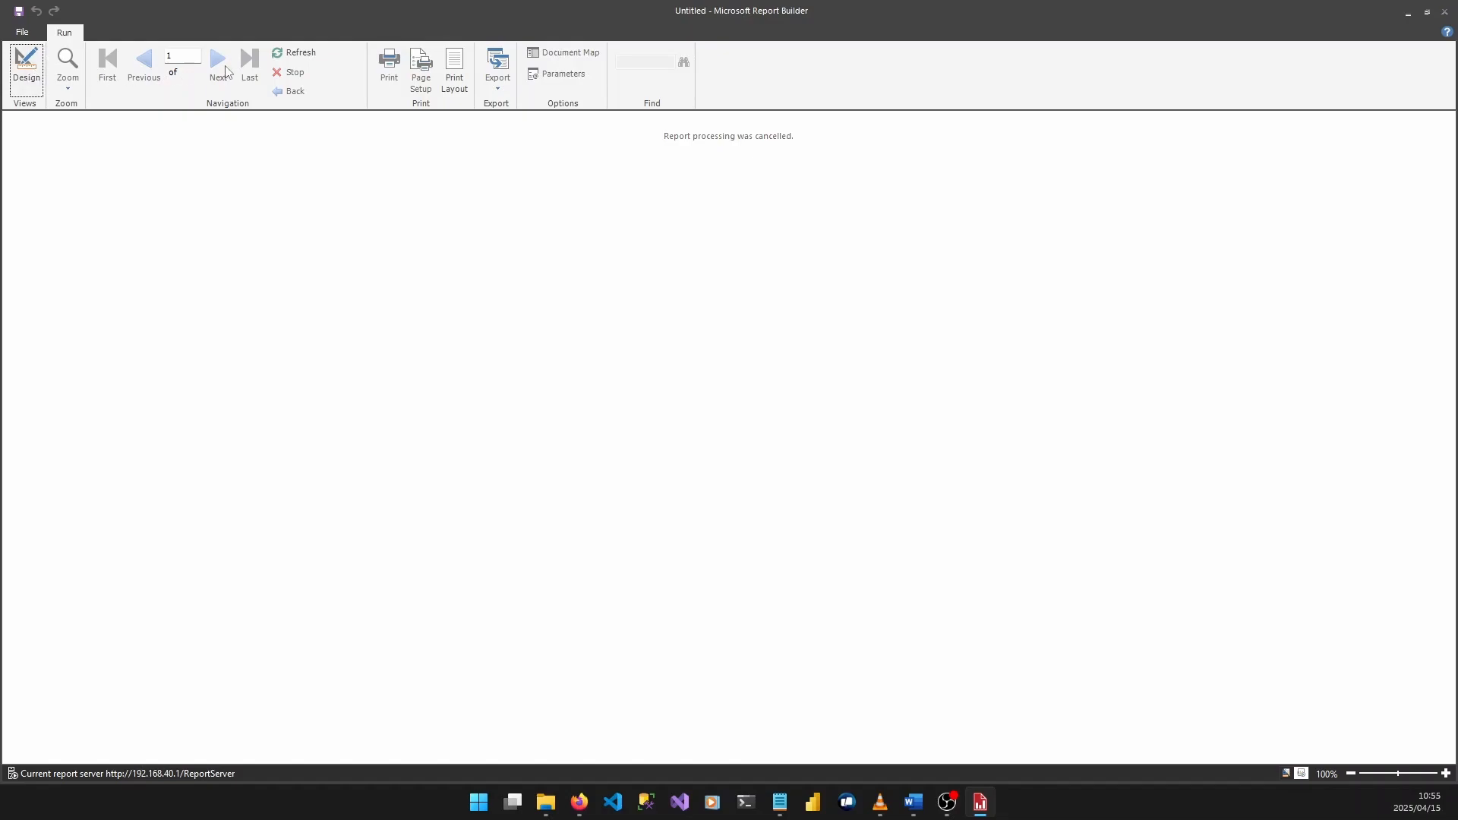
left_click(291, 55)
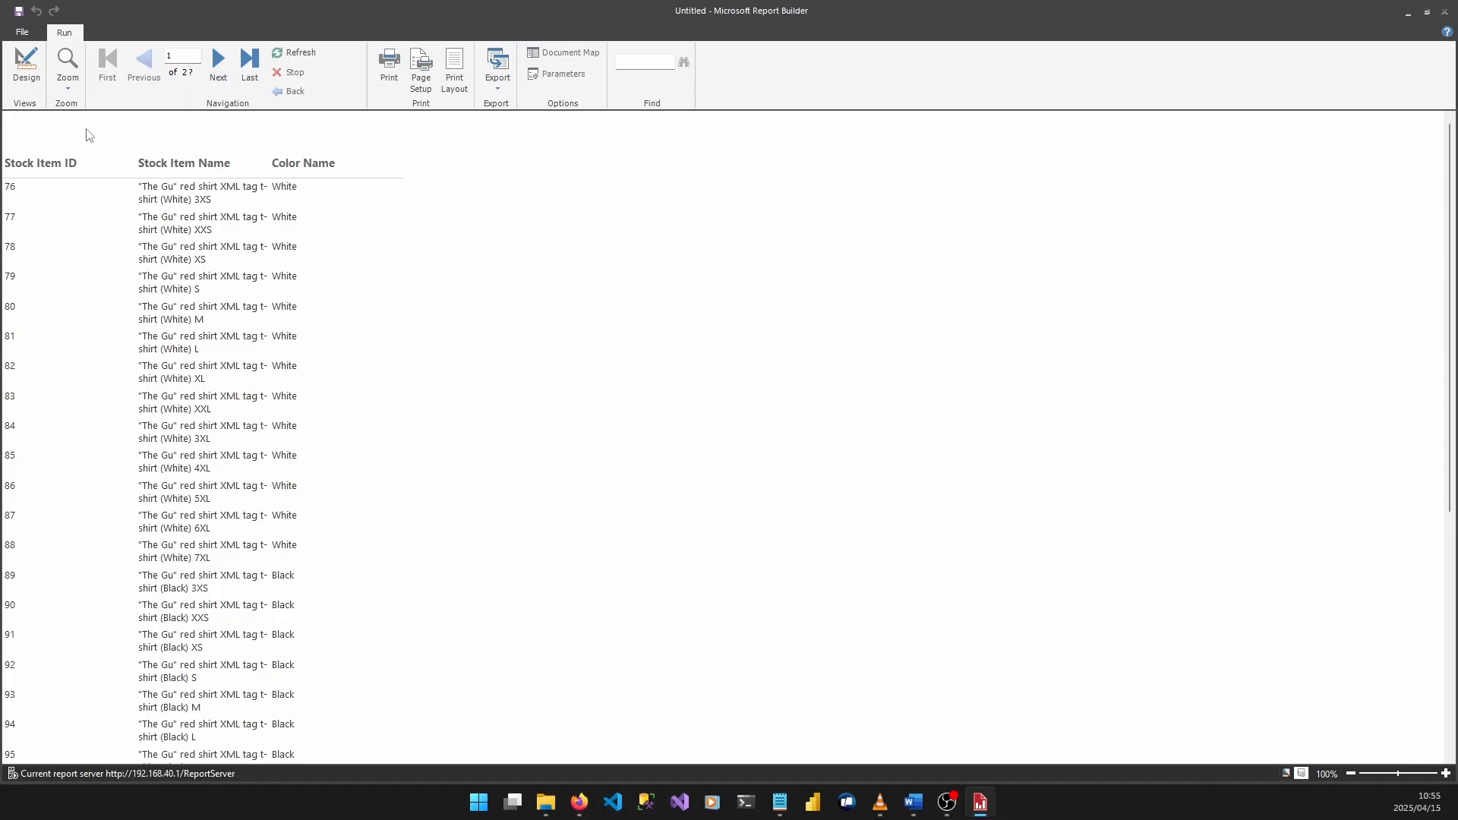
left_click(25, 67)
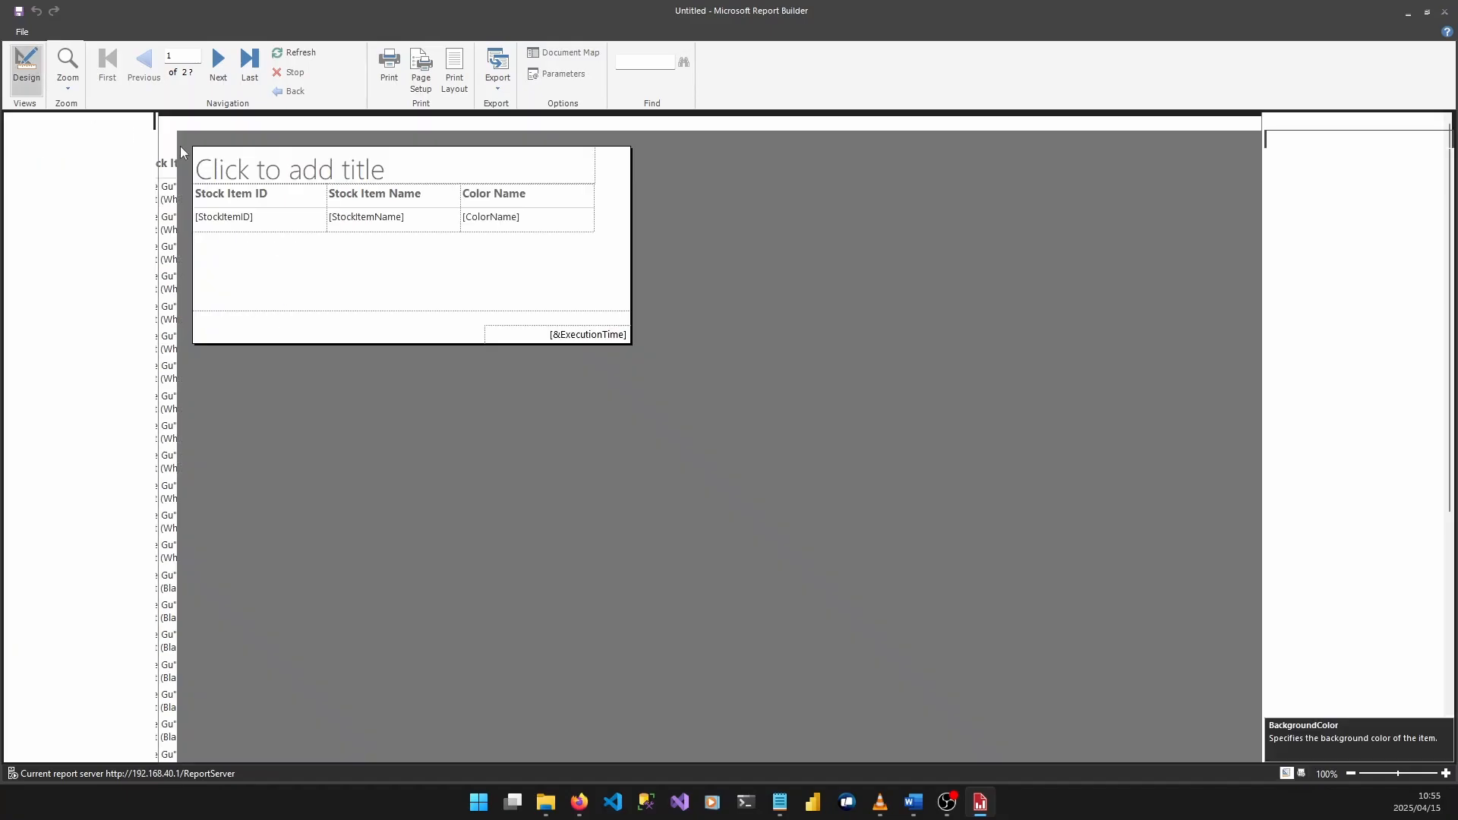
- Resize the Stock Item ID, Stock Item Name and Color Name columns to about 3.7, 7 and 3.4 cm wide
left_click(331, 193)
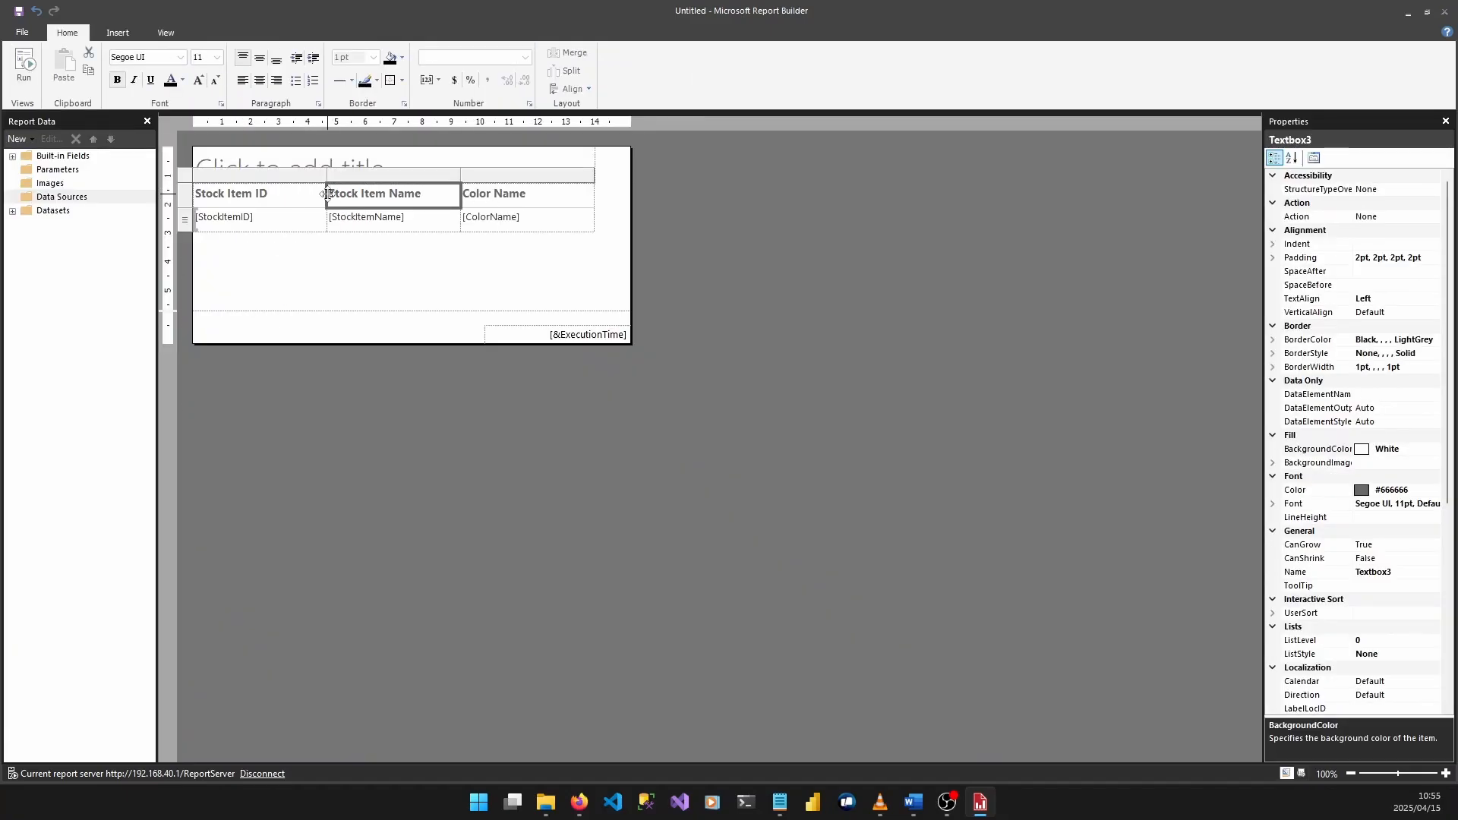
left_click_drag(328, 176, 301, 180)
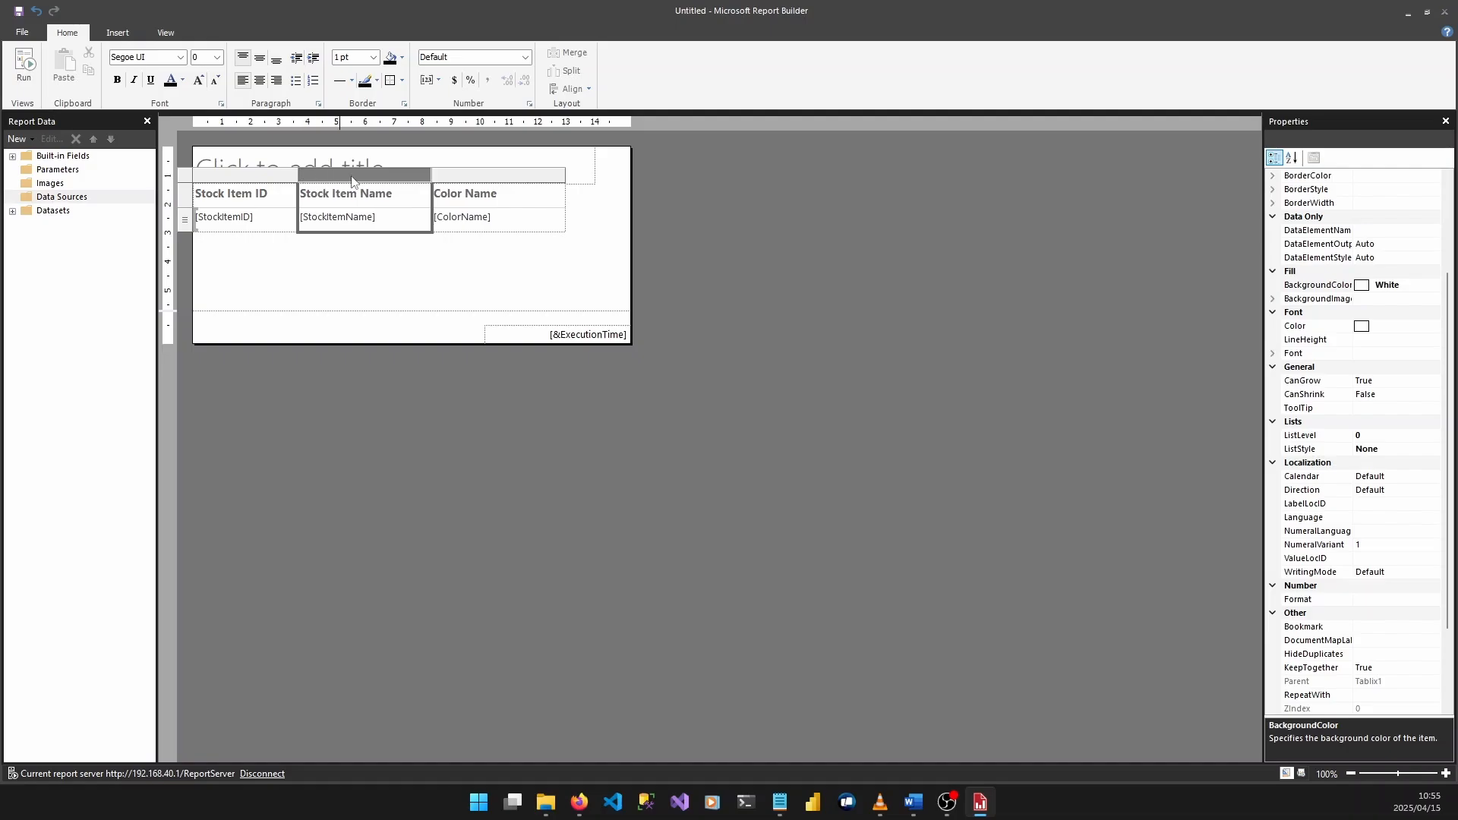
left_click_drag(432, 177, 462, 179)
left_click_drag(595, 176, 556, 180)
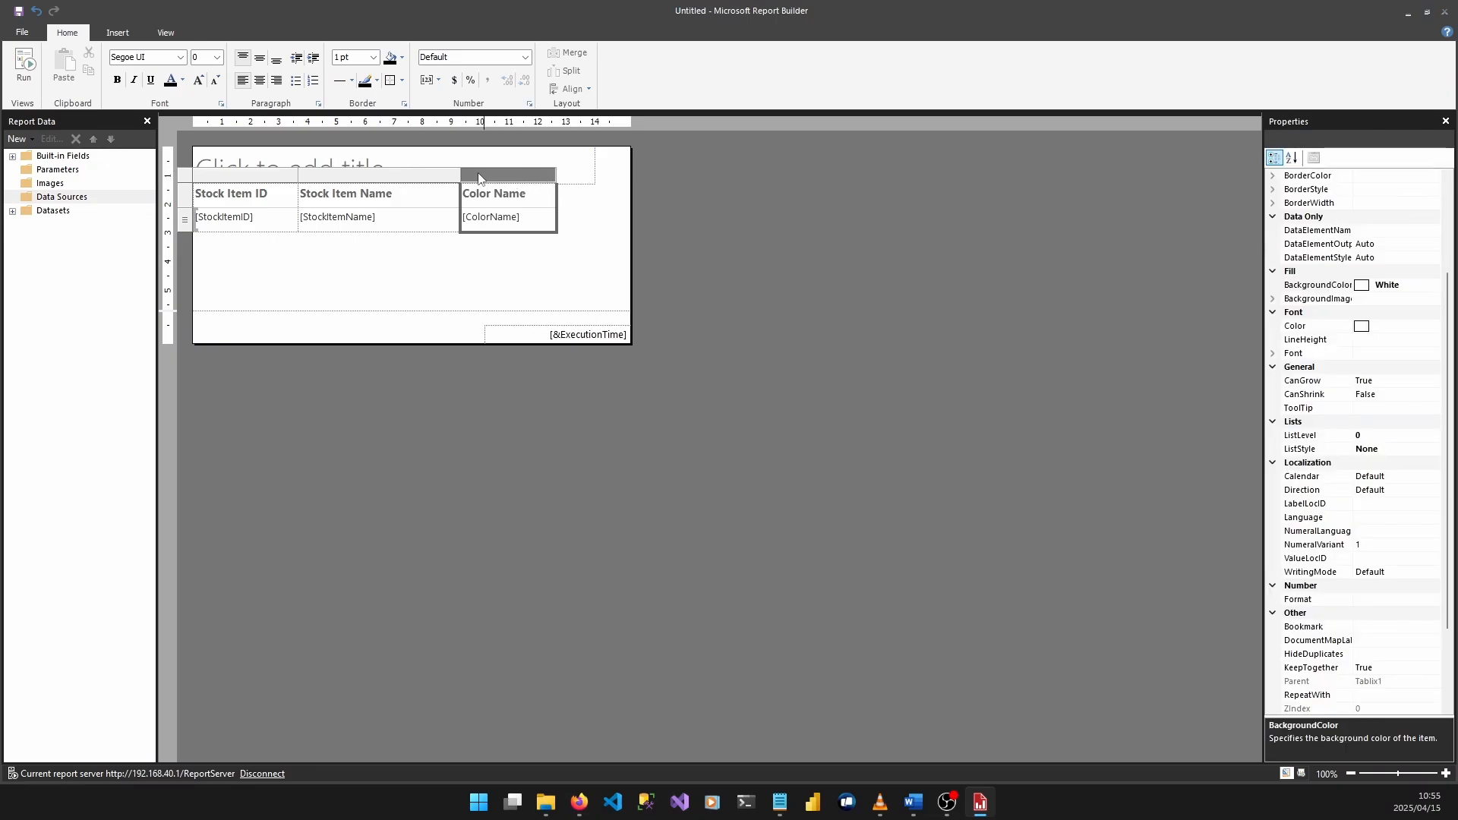
left_click_drag(461, 177, 498, 179)
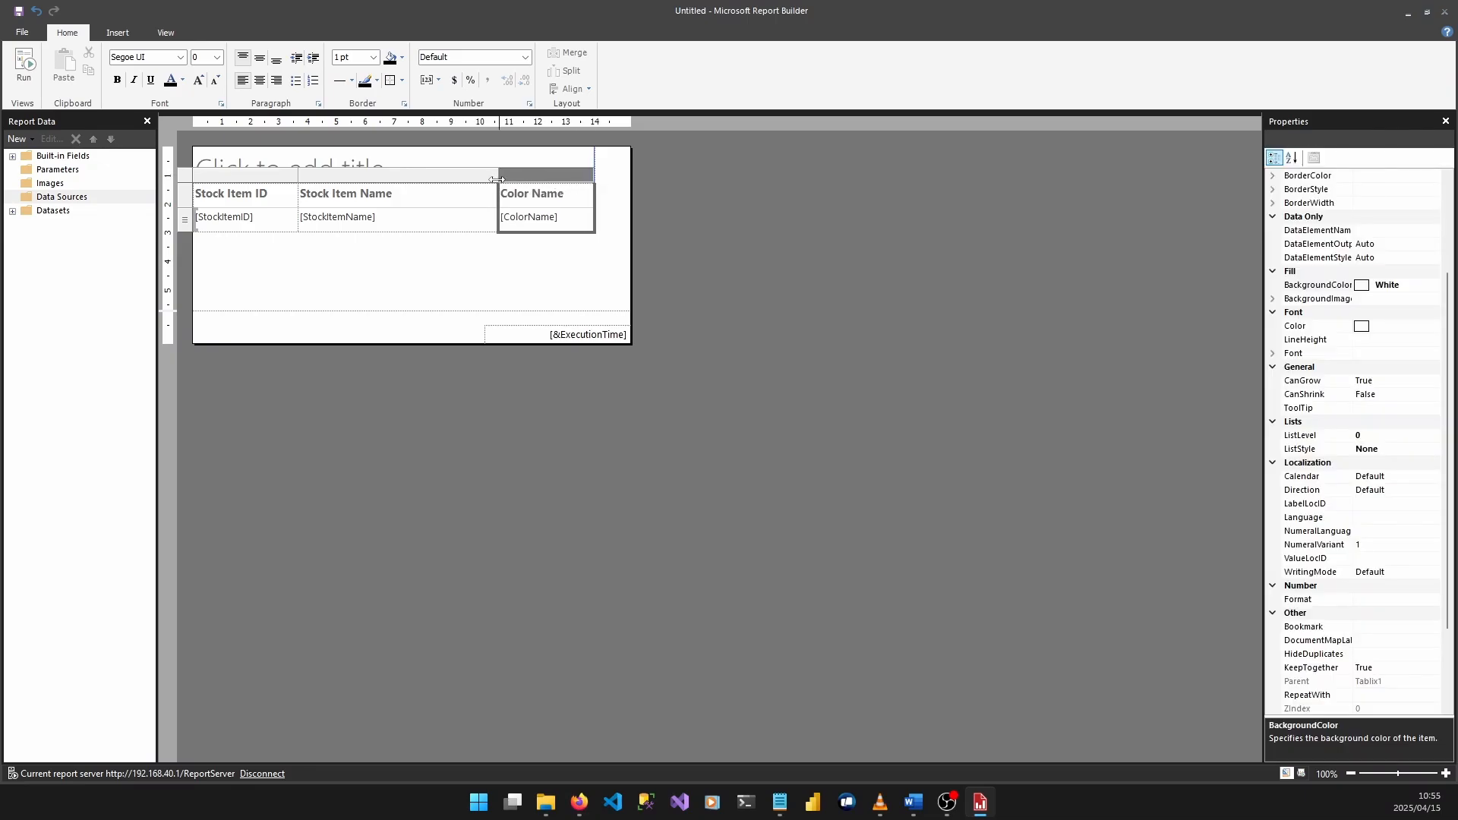
- Preview the report with the resized columns, look through its pages, and go back to the design view
left_click(18, 61)
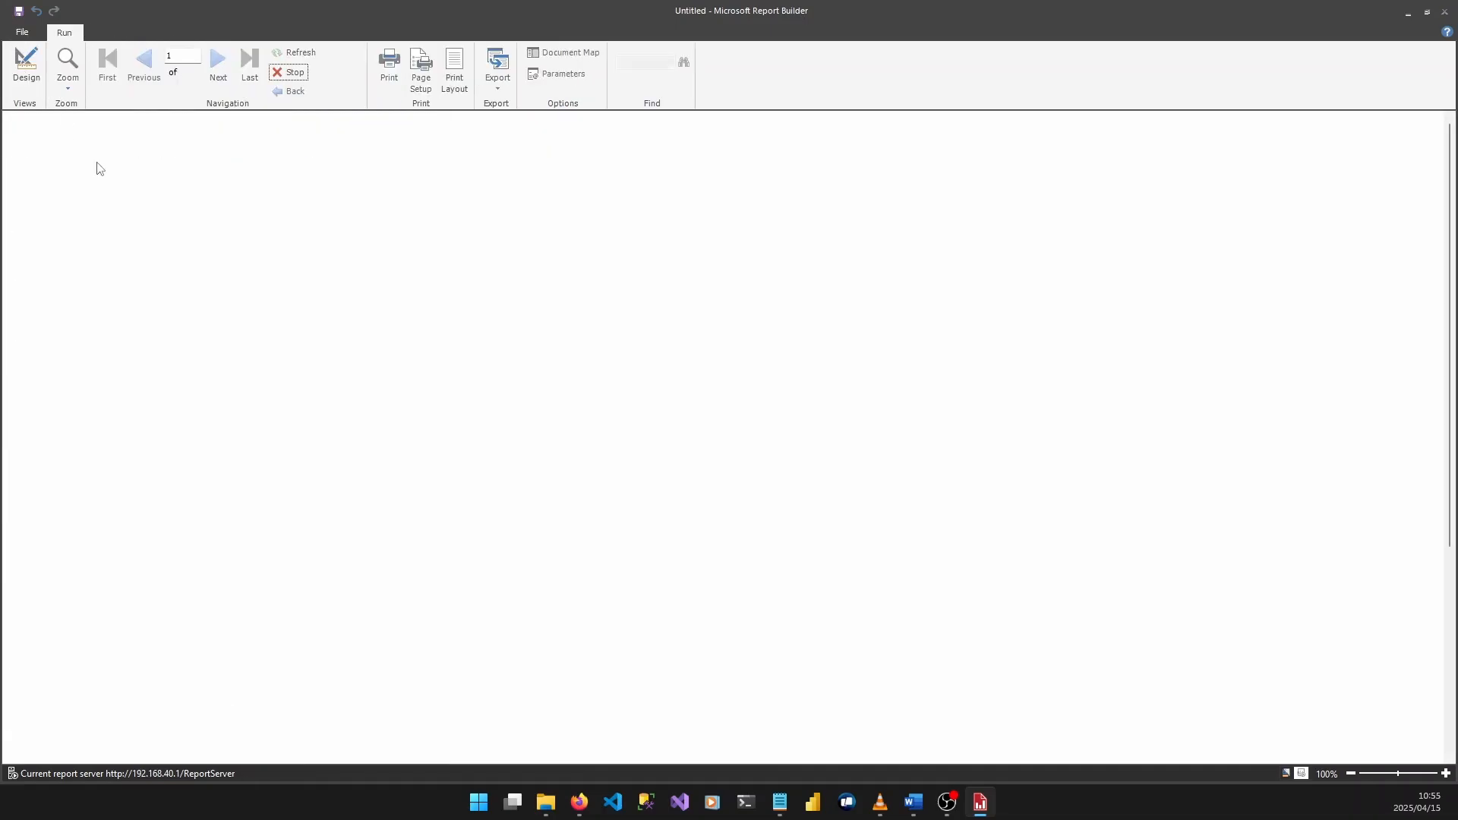
scroll(114, 340, "down", 10)
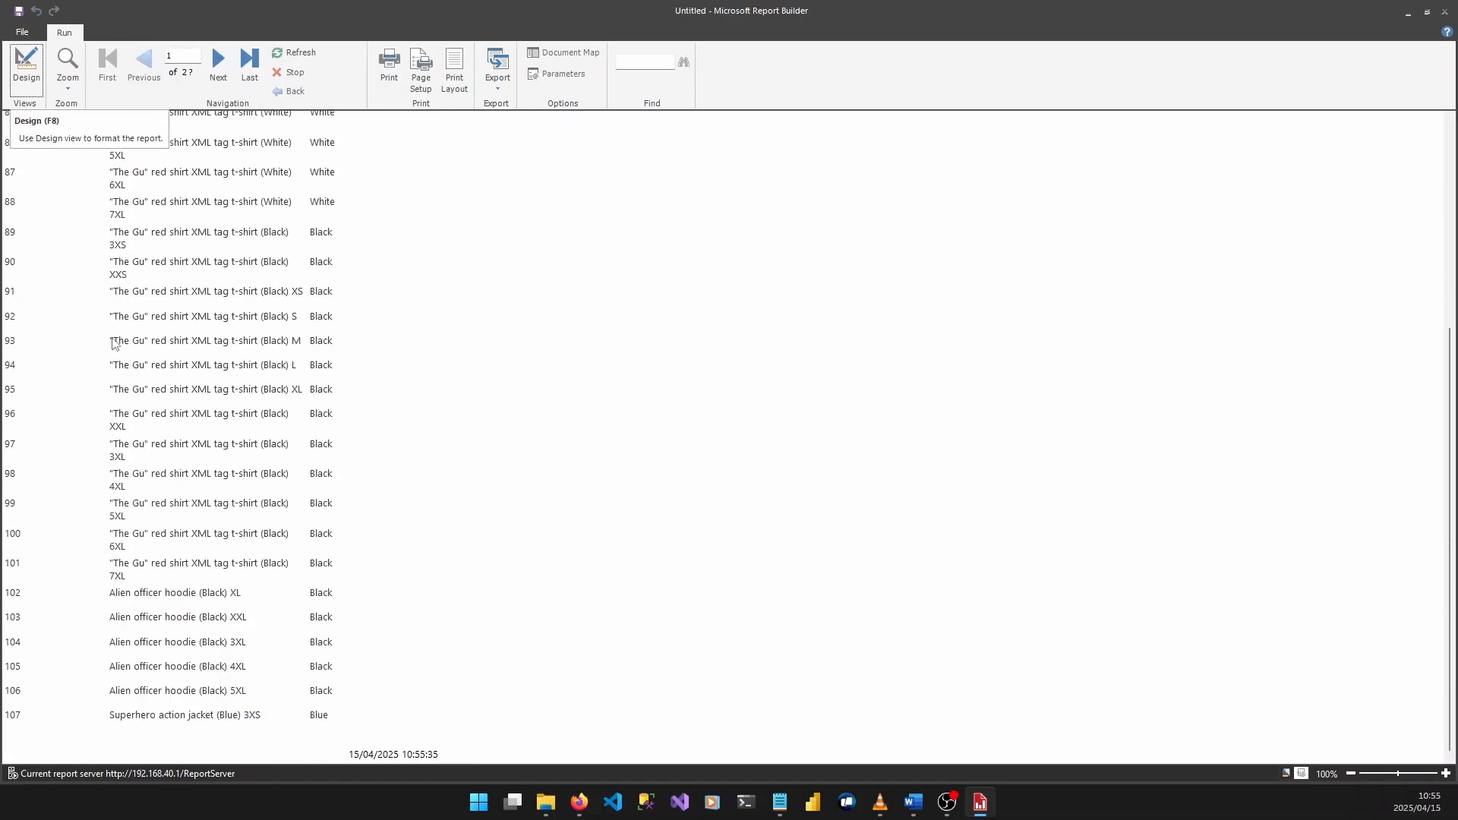
scroll(114, 341, "down", 2)
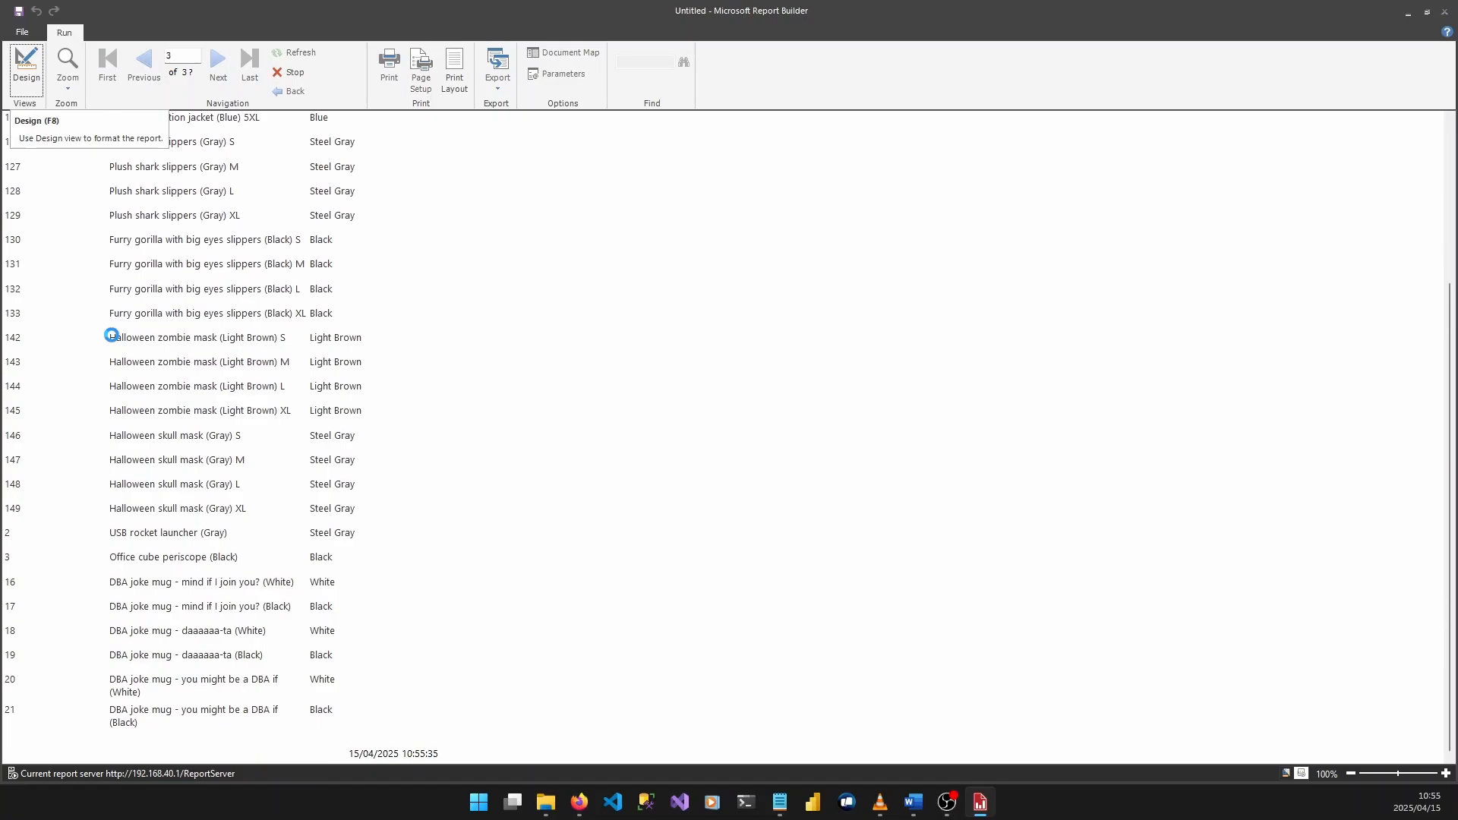
scroll(112, 335, "up", 3)
left_click(22, 73)
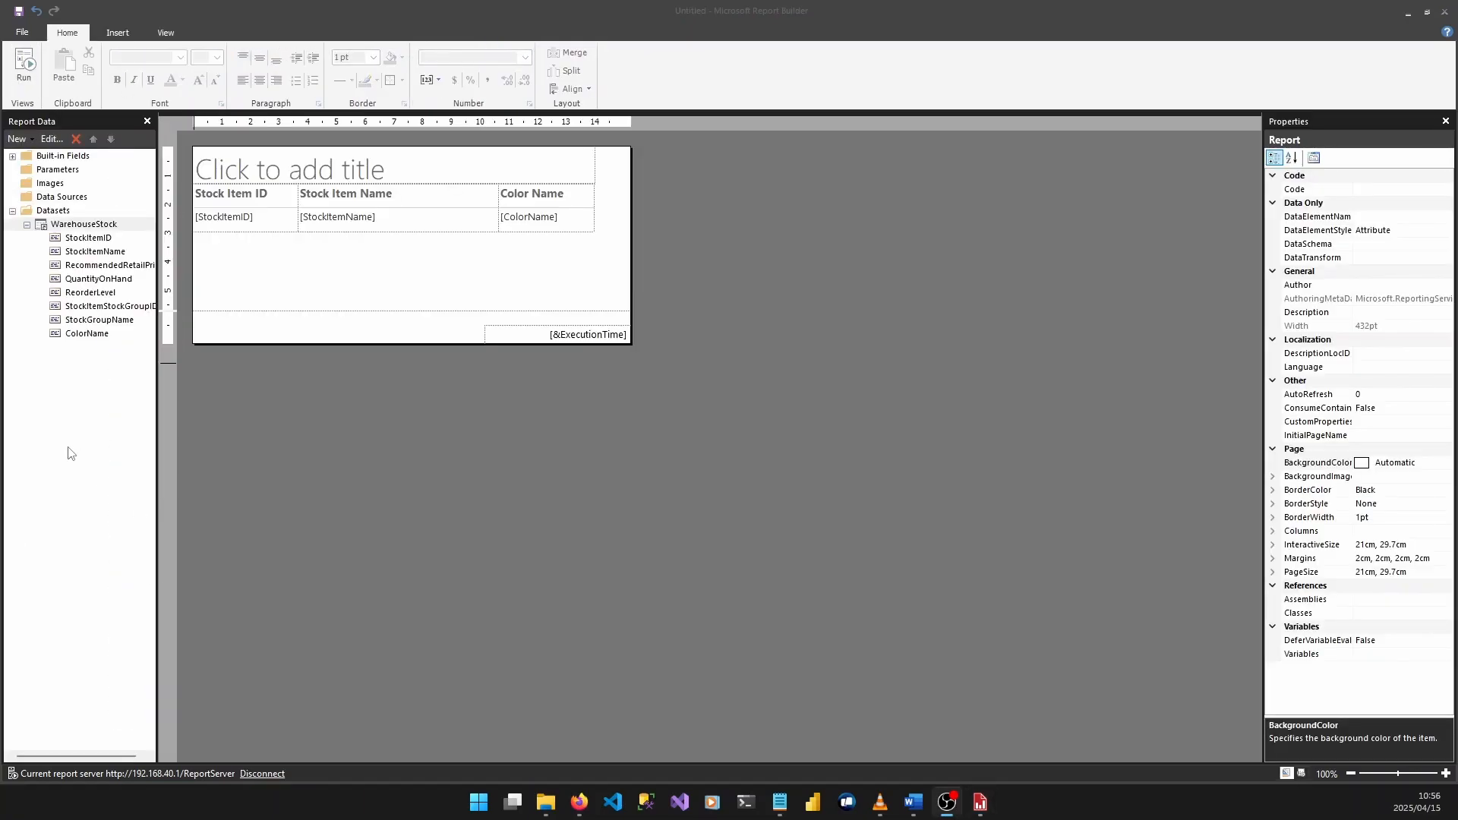
- Open the properties of the WarehouseStock dataset and add a filter on the [ColorName] field
left_click(89, 435)
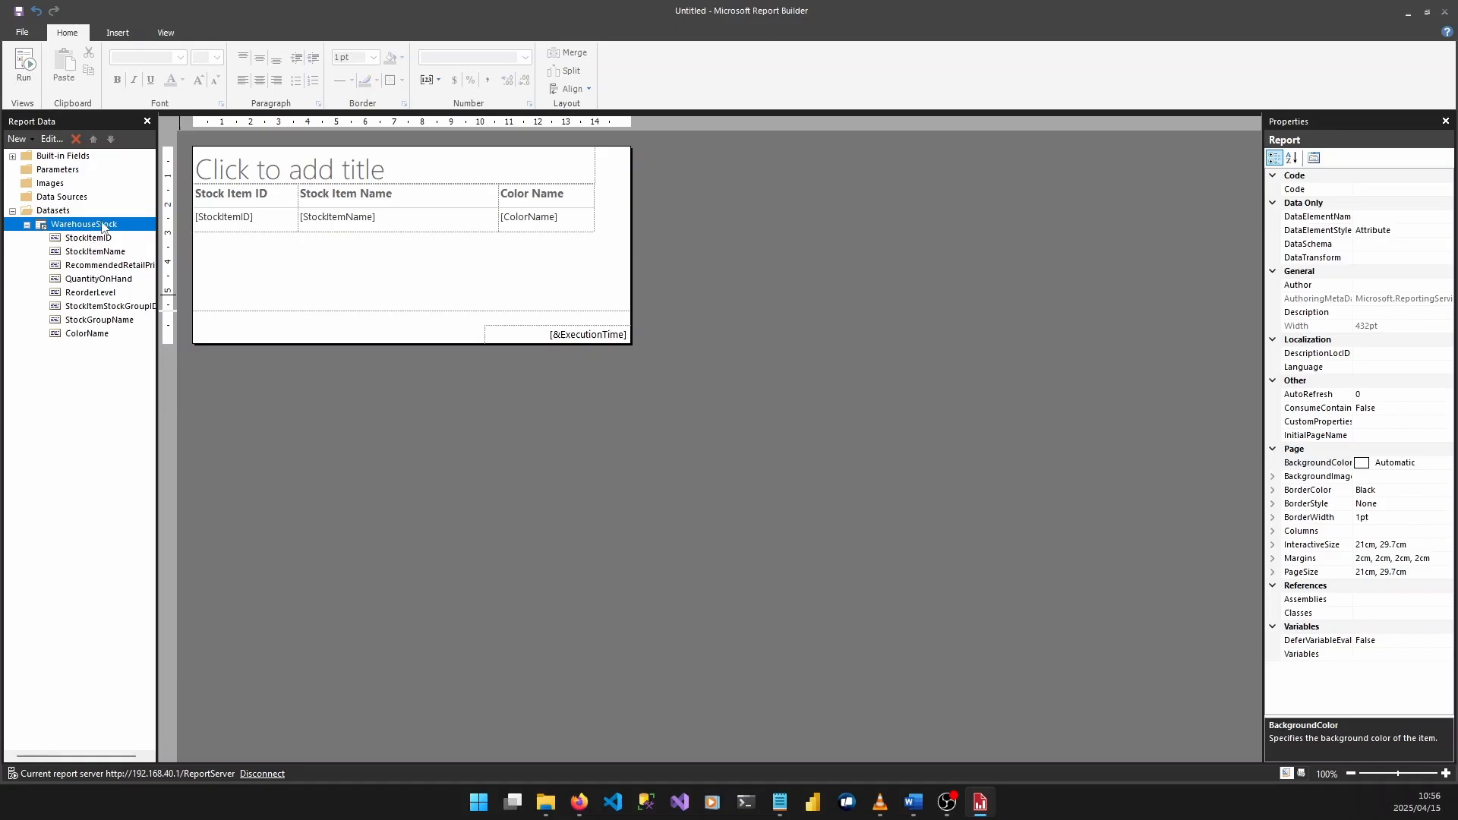
right_click(114, 225)
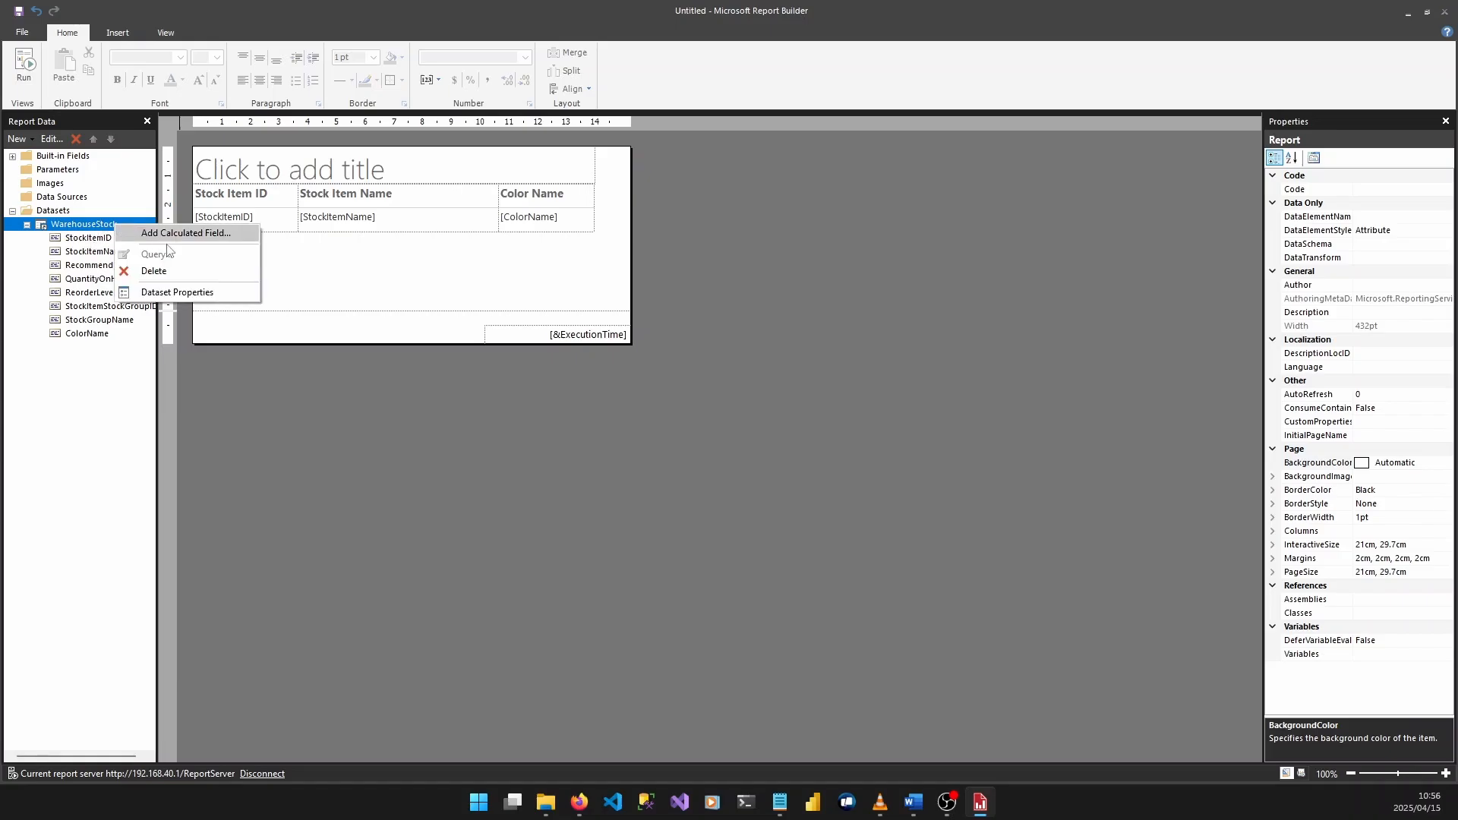
left_click(126, 401)
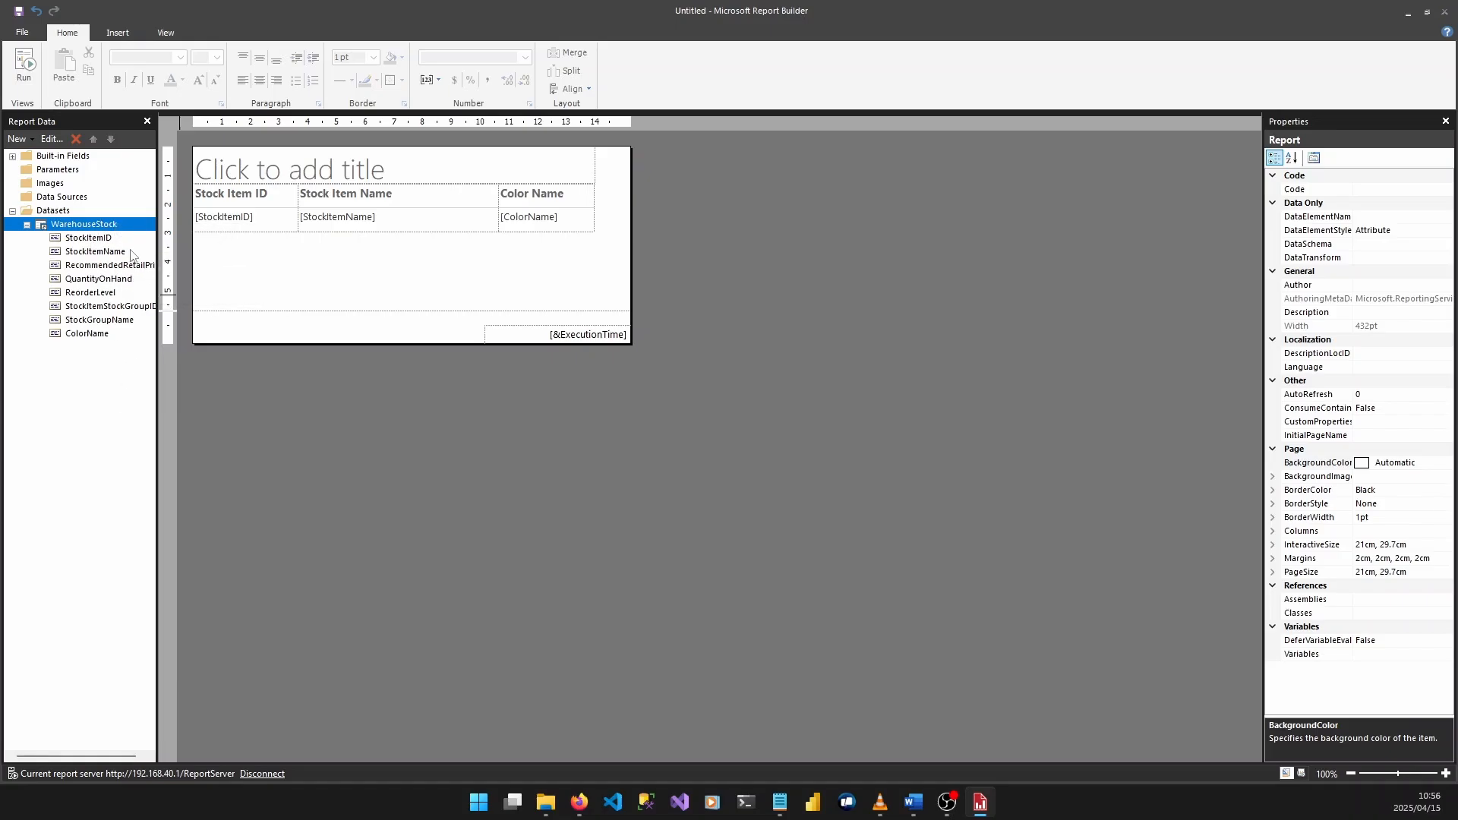
right_click(121, 227)
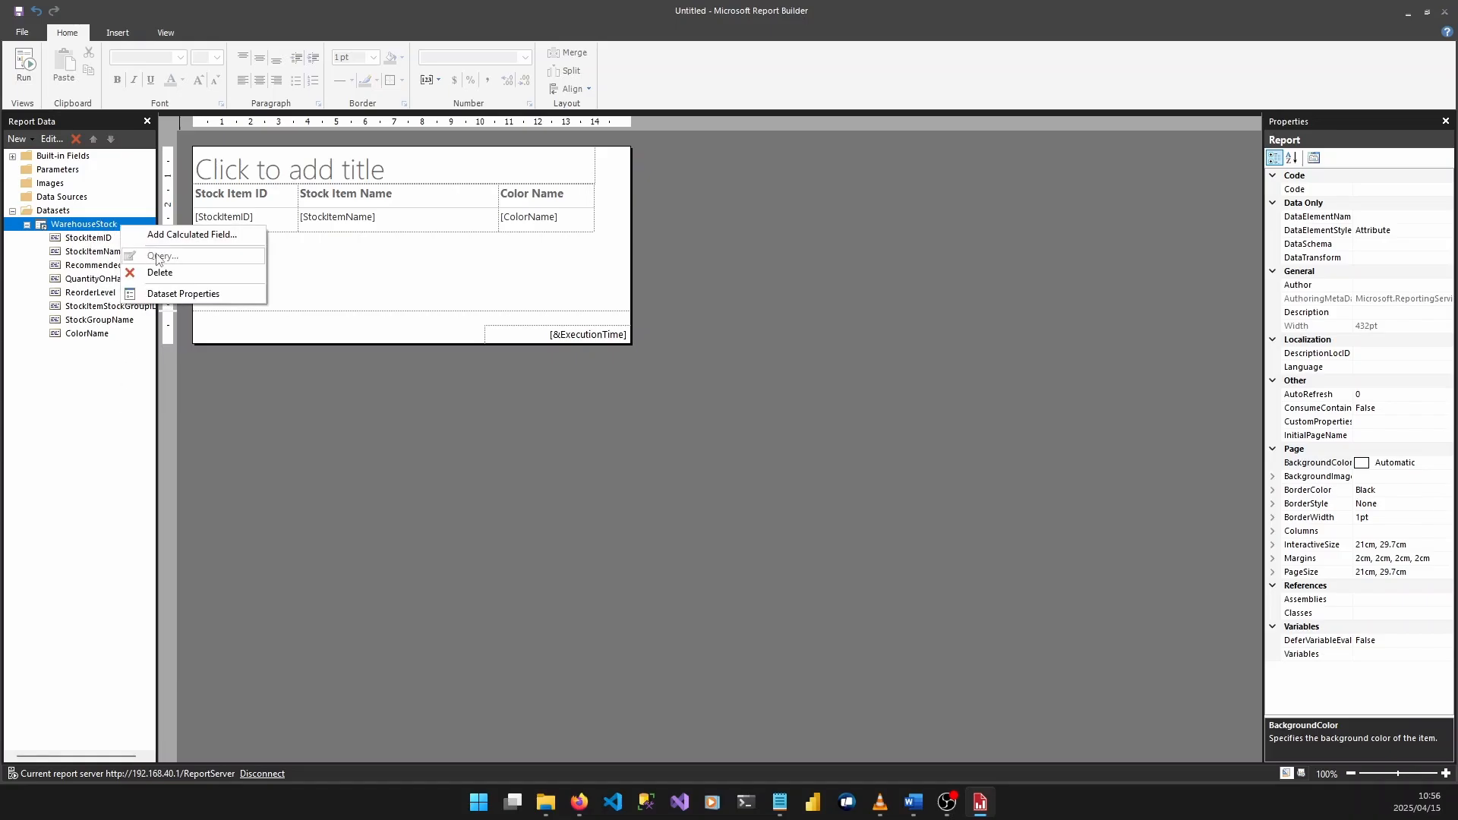
left_click(182, 294)
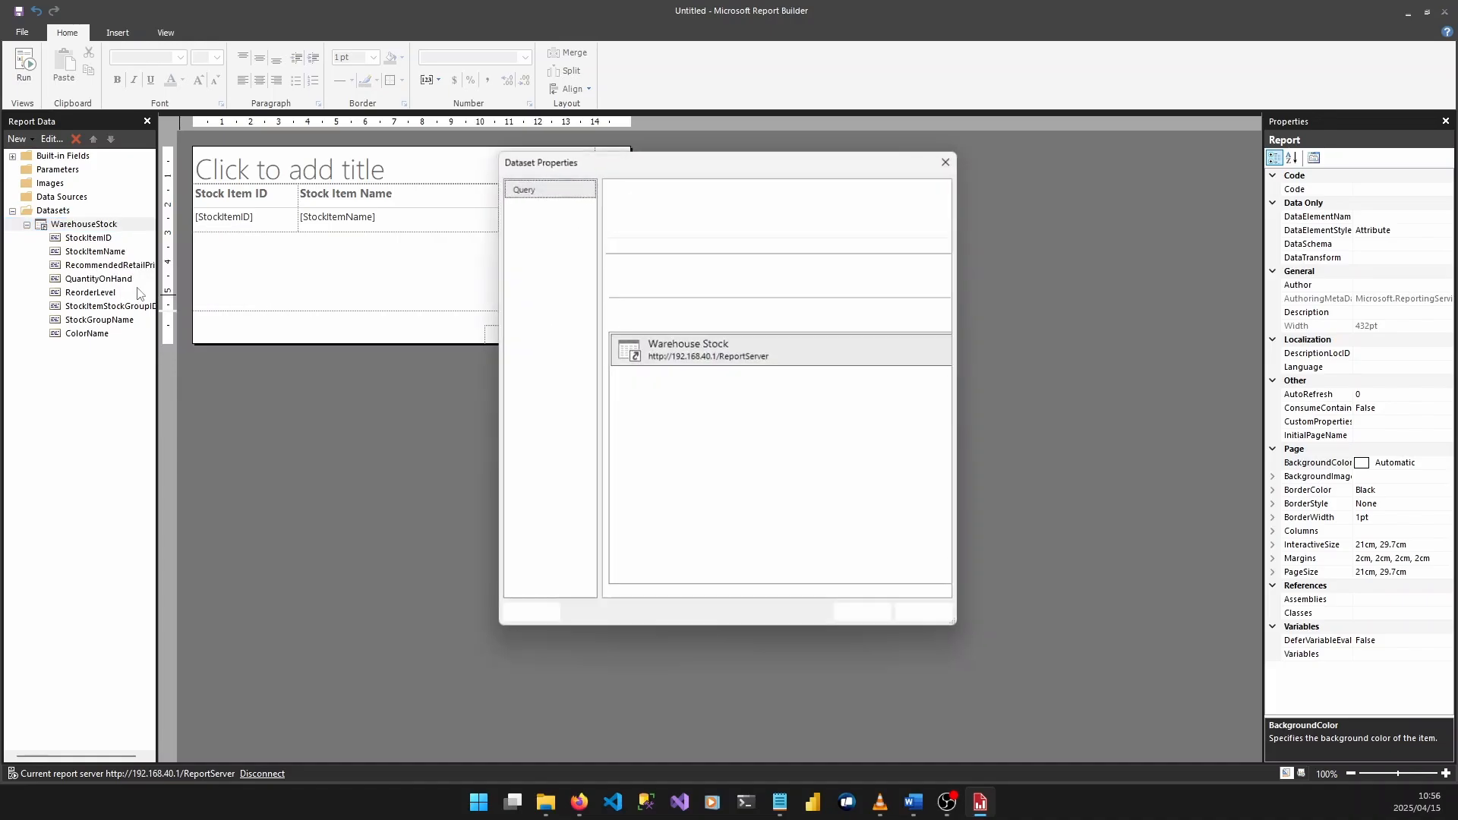
left_click(550, 249)
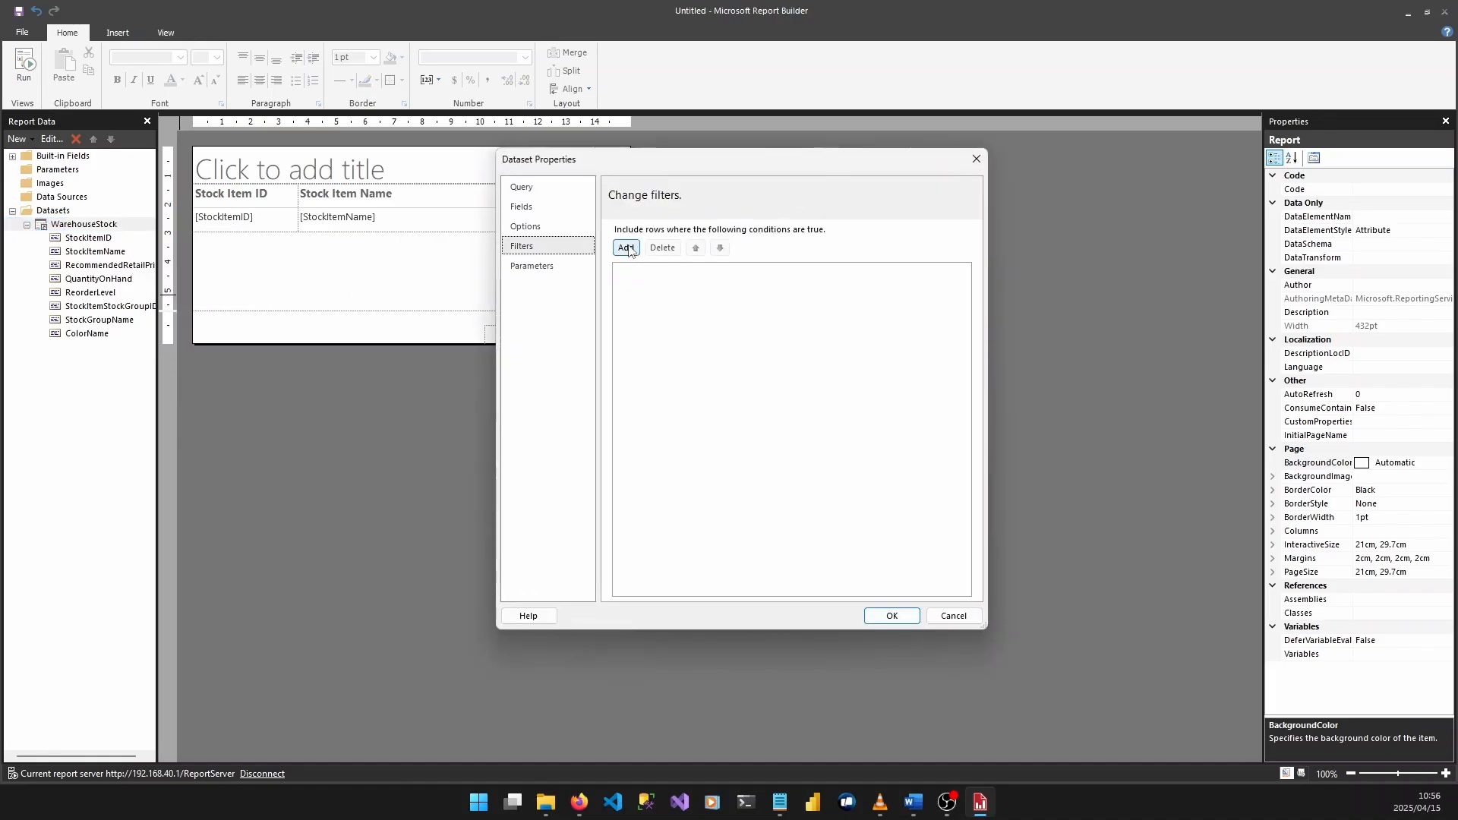
left_click(626, 248)
left_click(839, 278)
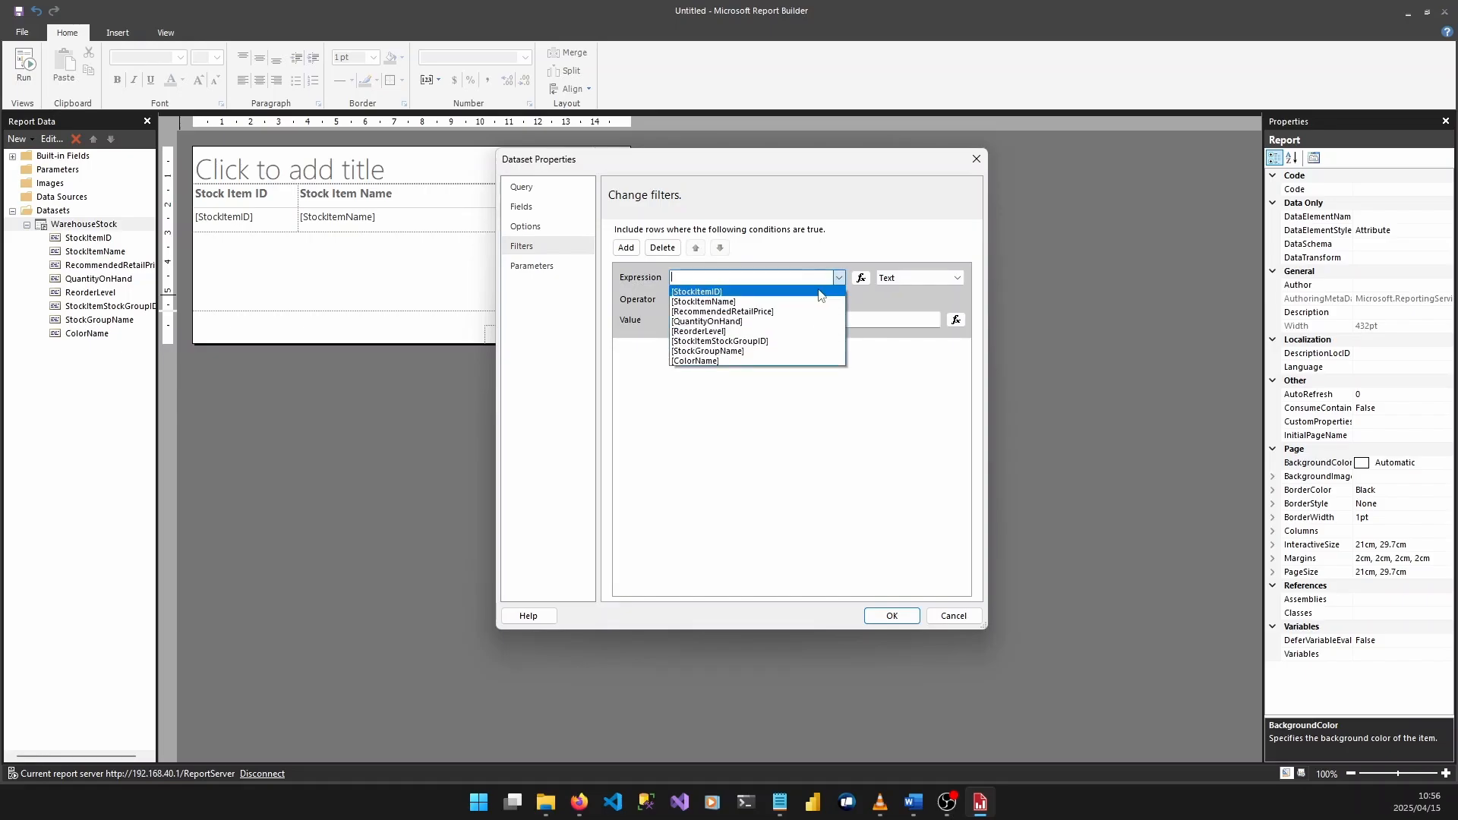
left_click(743, 361)
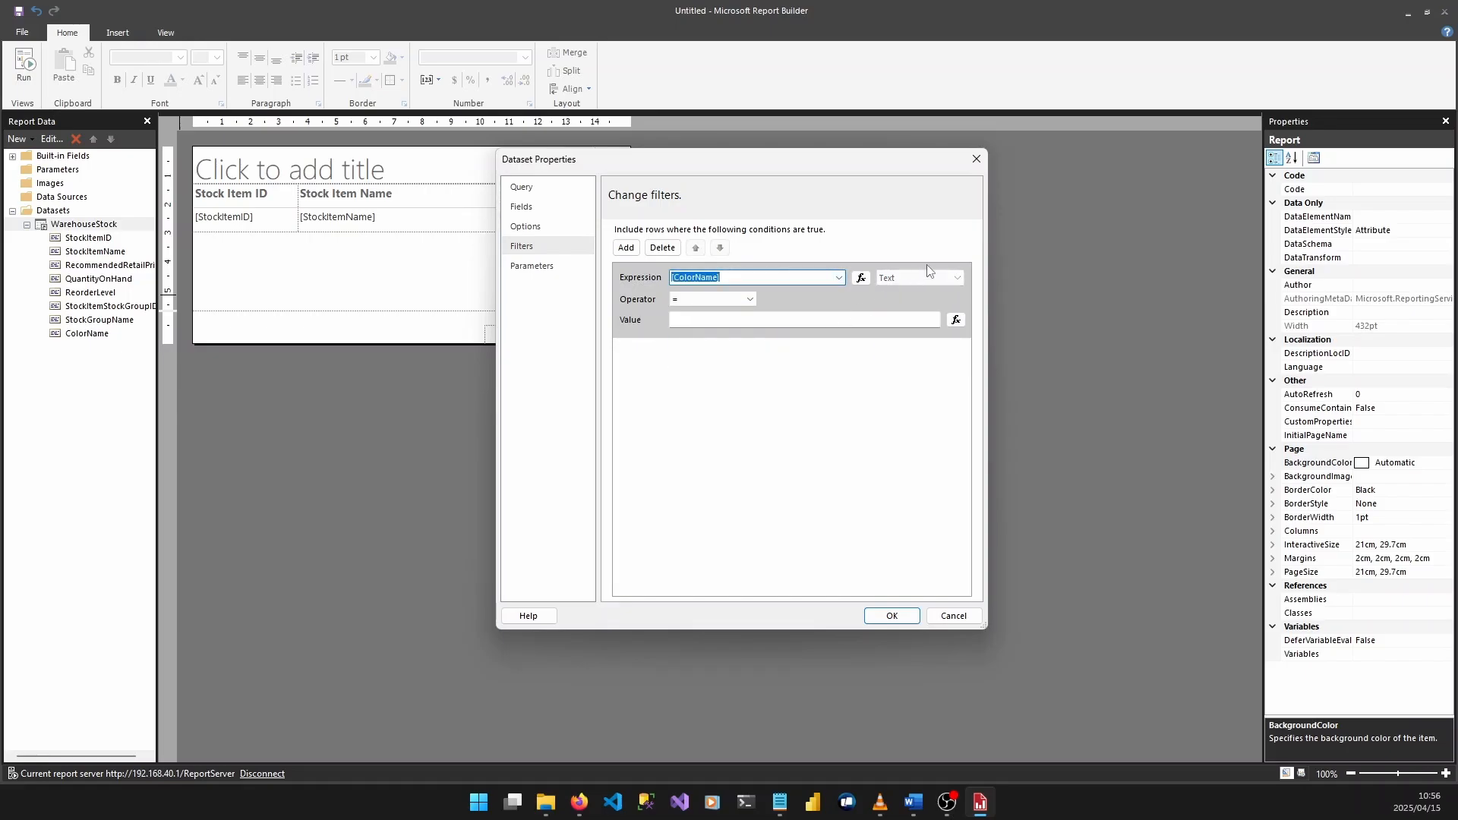
- Set the ColorName filter's operator to = and its value to Yellow, then apply the dataset properties
left_click(730, 301)
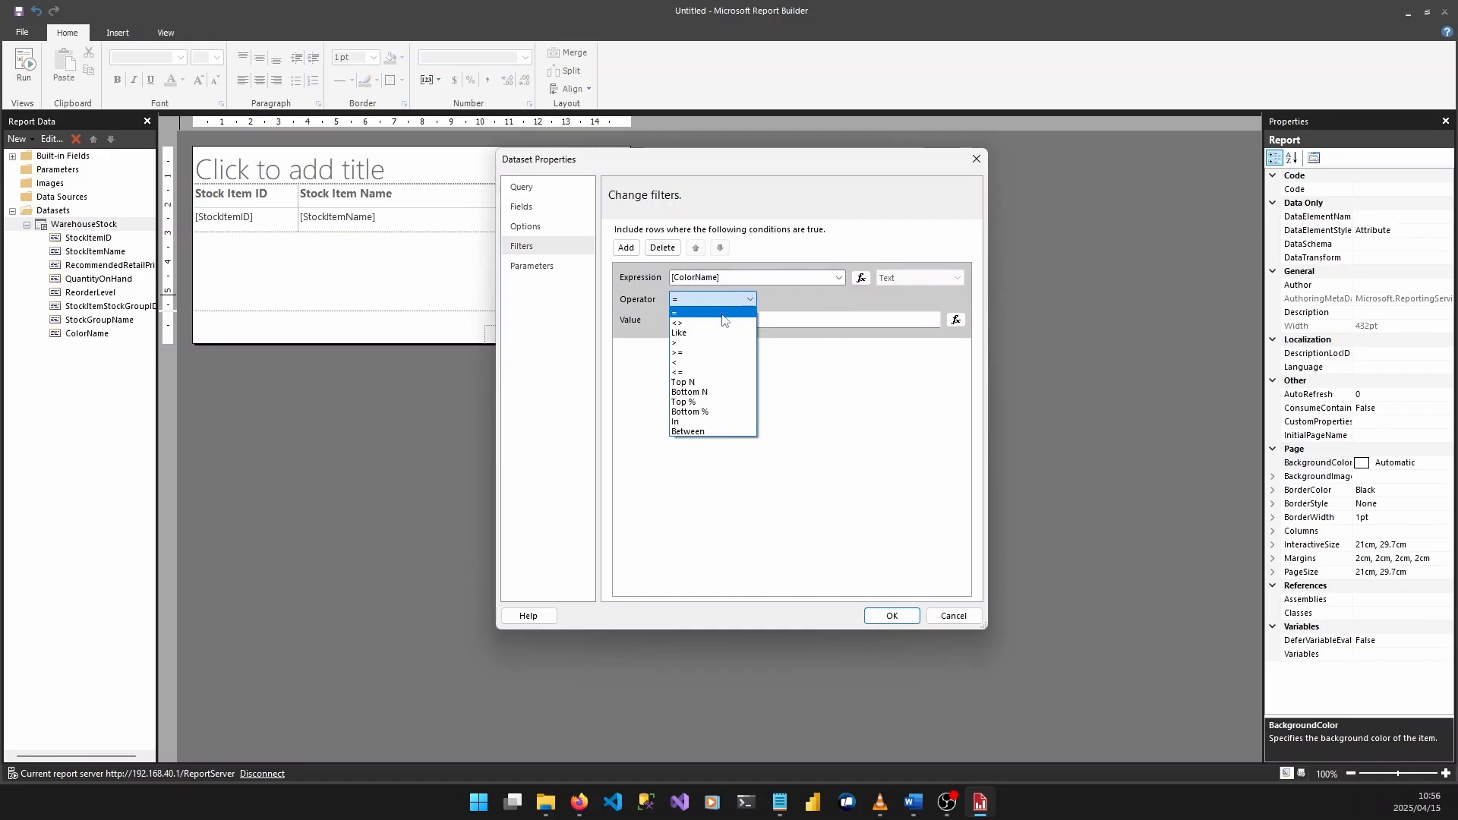
left_click(724, 314)
left_click(725, 321)
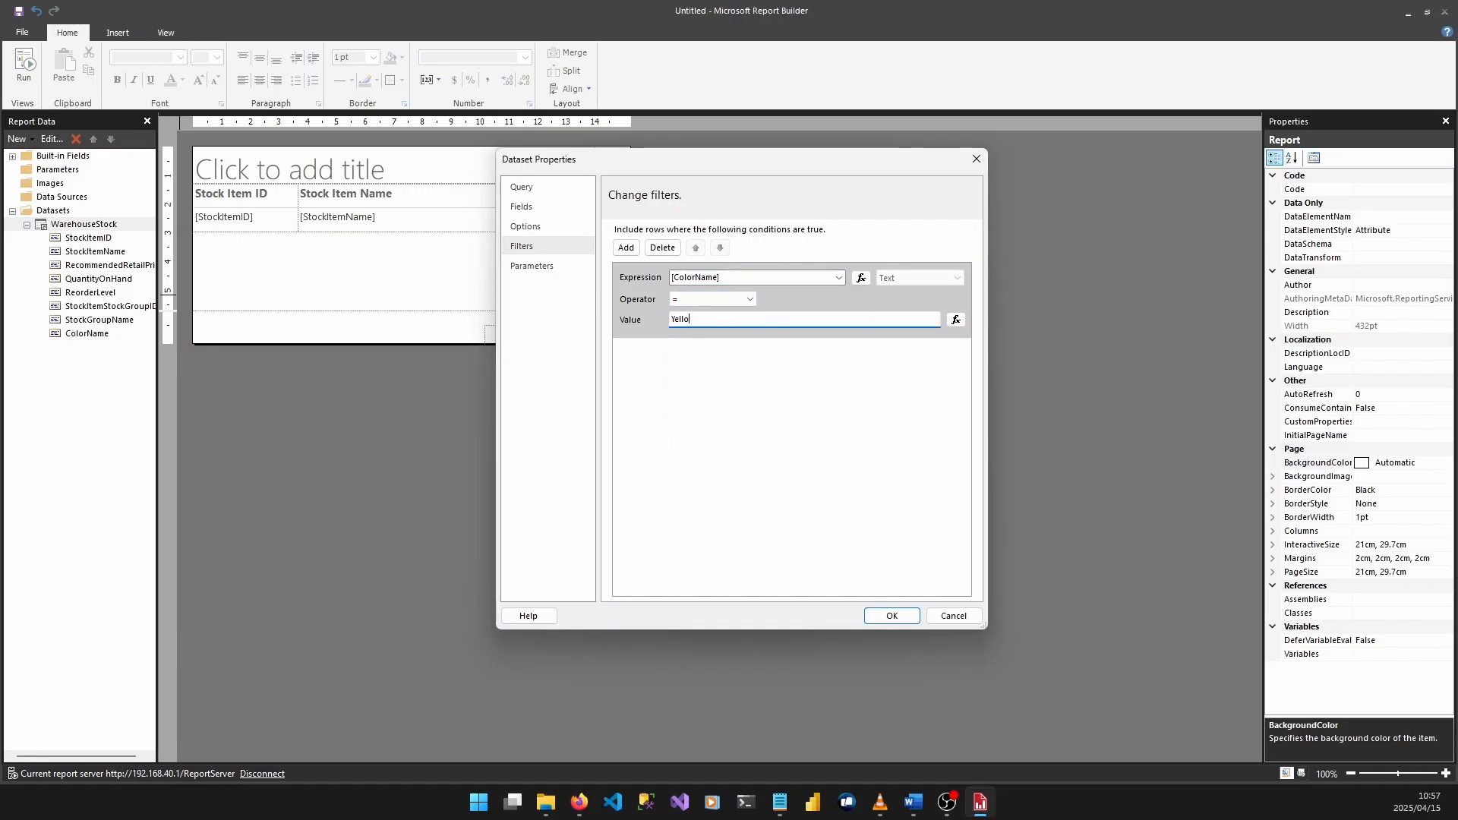
type("Yellow")
left_click(893, 616)
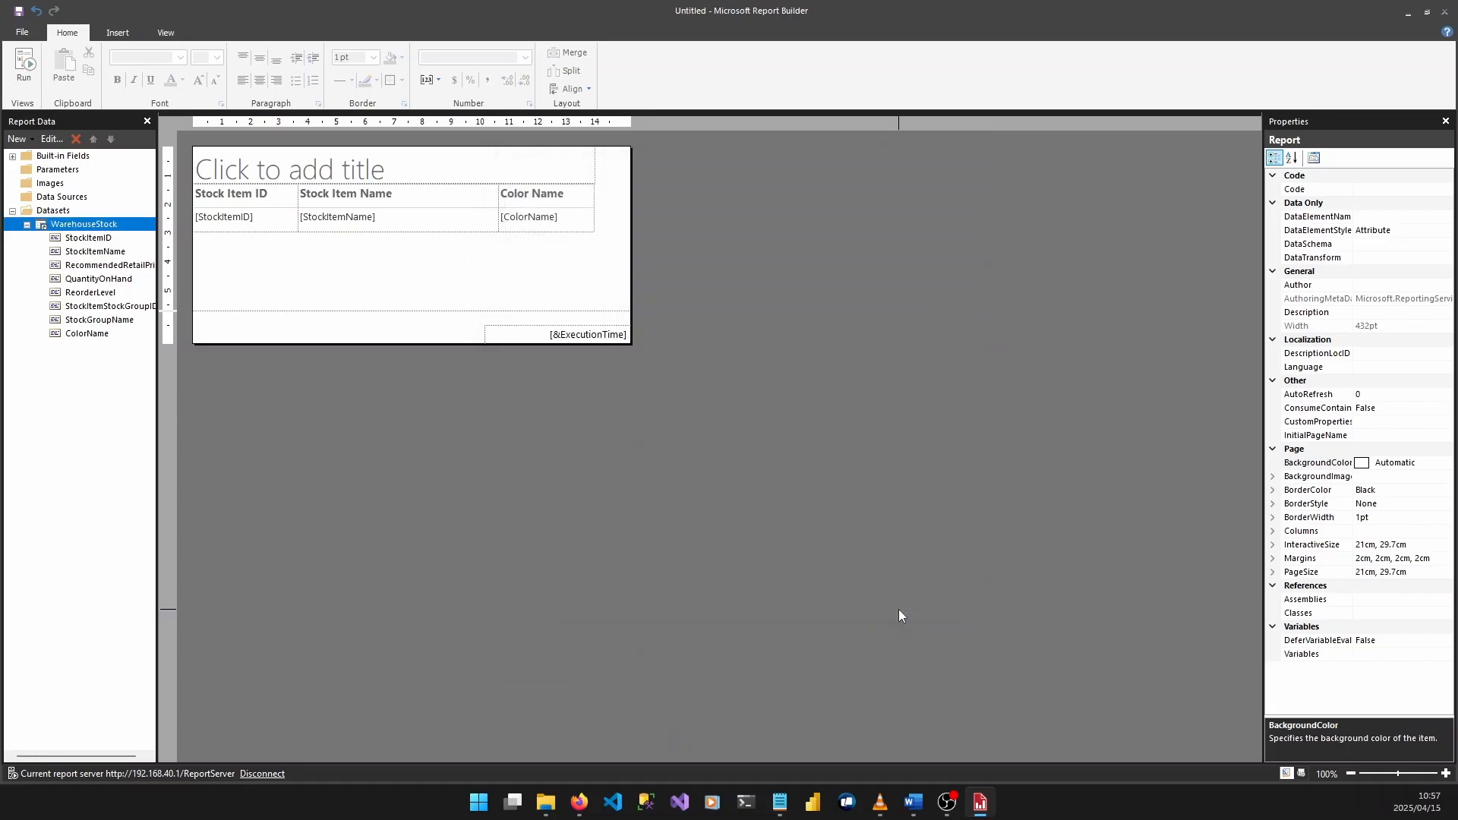
- Run the report to check the Yellow dataset filter, then return to the design view
left_click(25, 62)
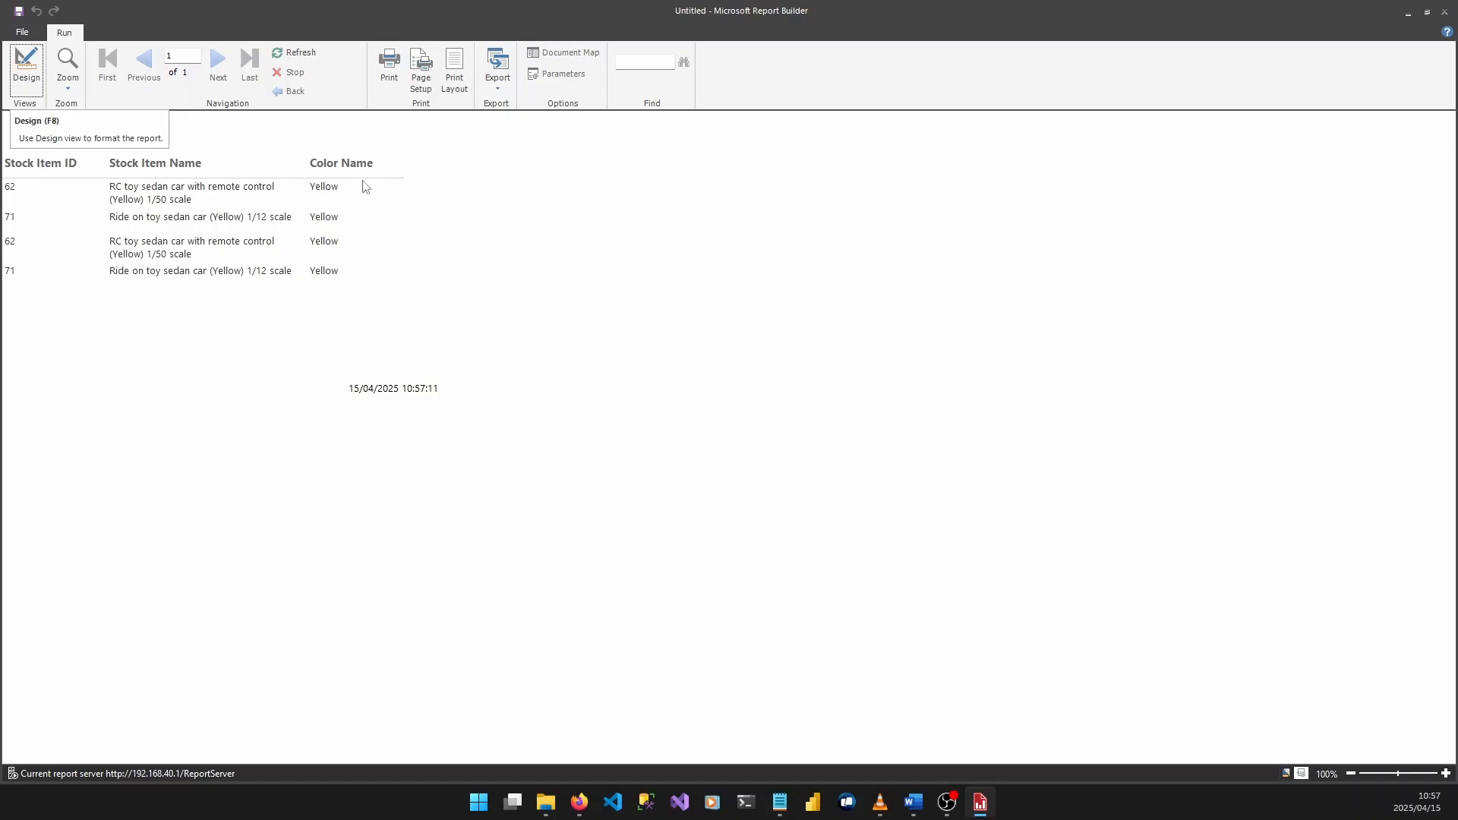
left_click(26, 70)
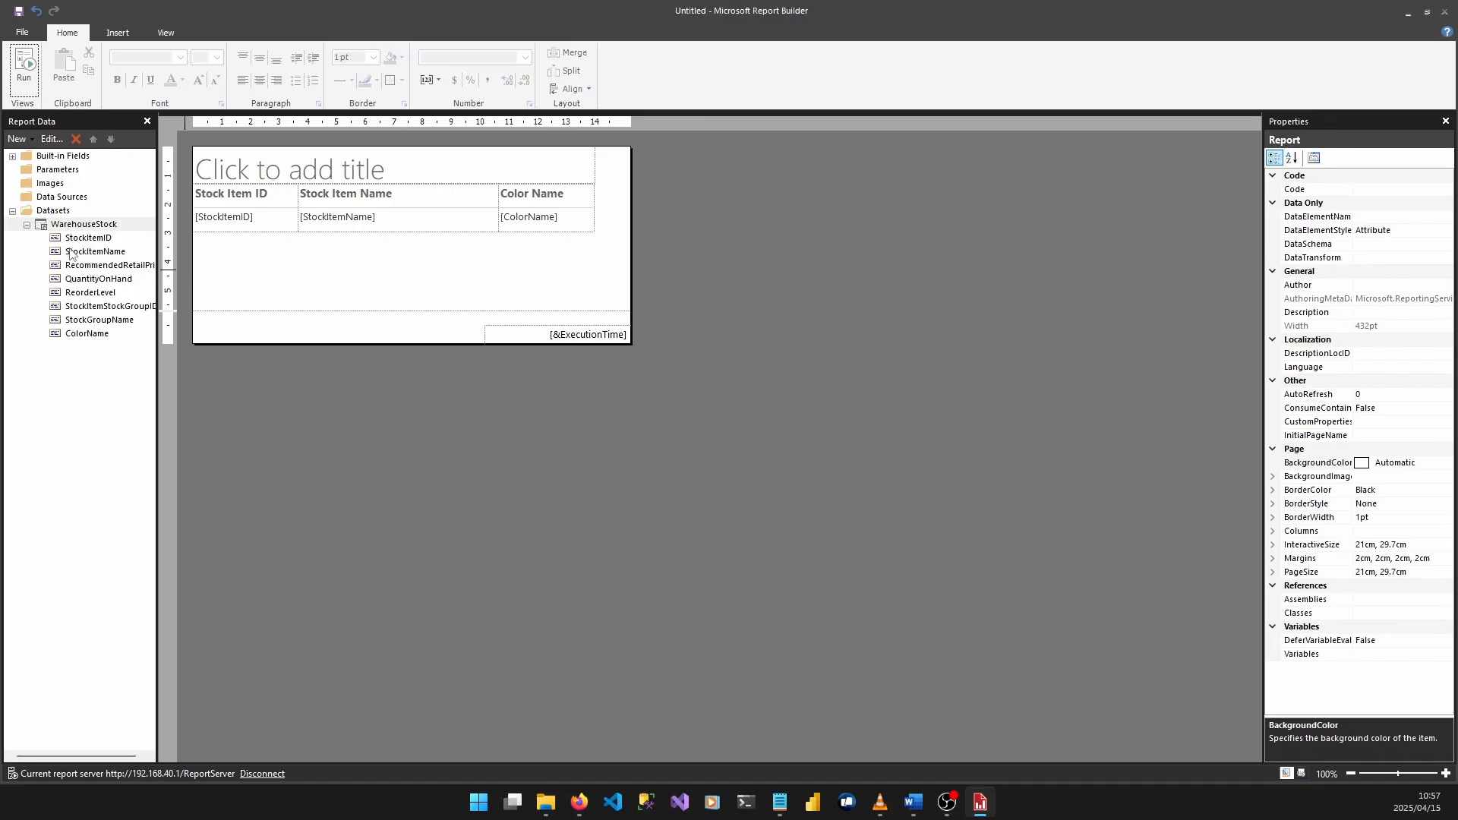
left_click(384, 265)
- Delete the ColorName filter from the WarehouseStock dataset and apply the change
right_click(74, 224)
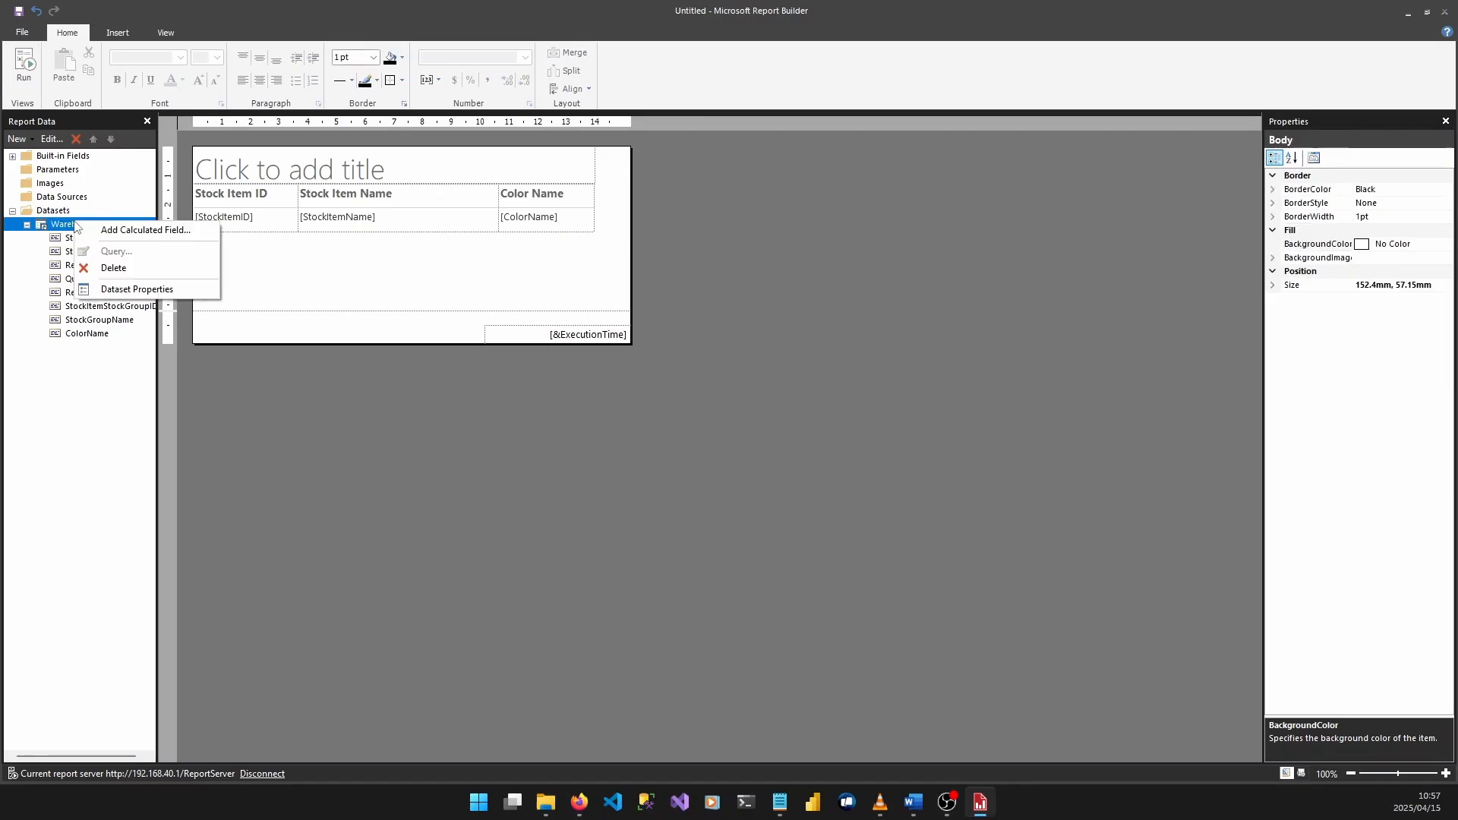
left_click(136, 290)
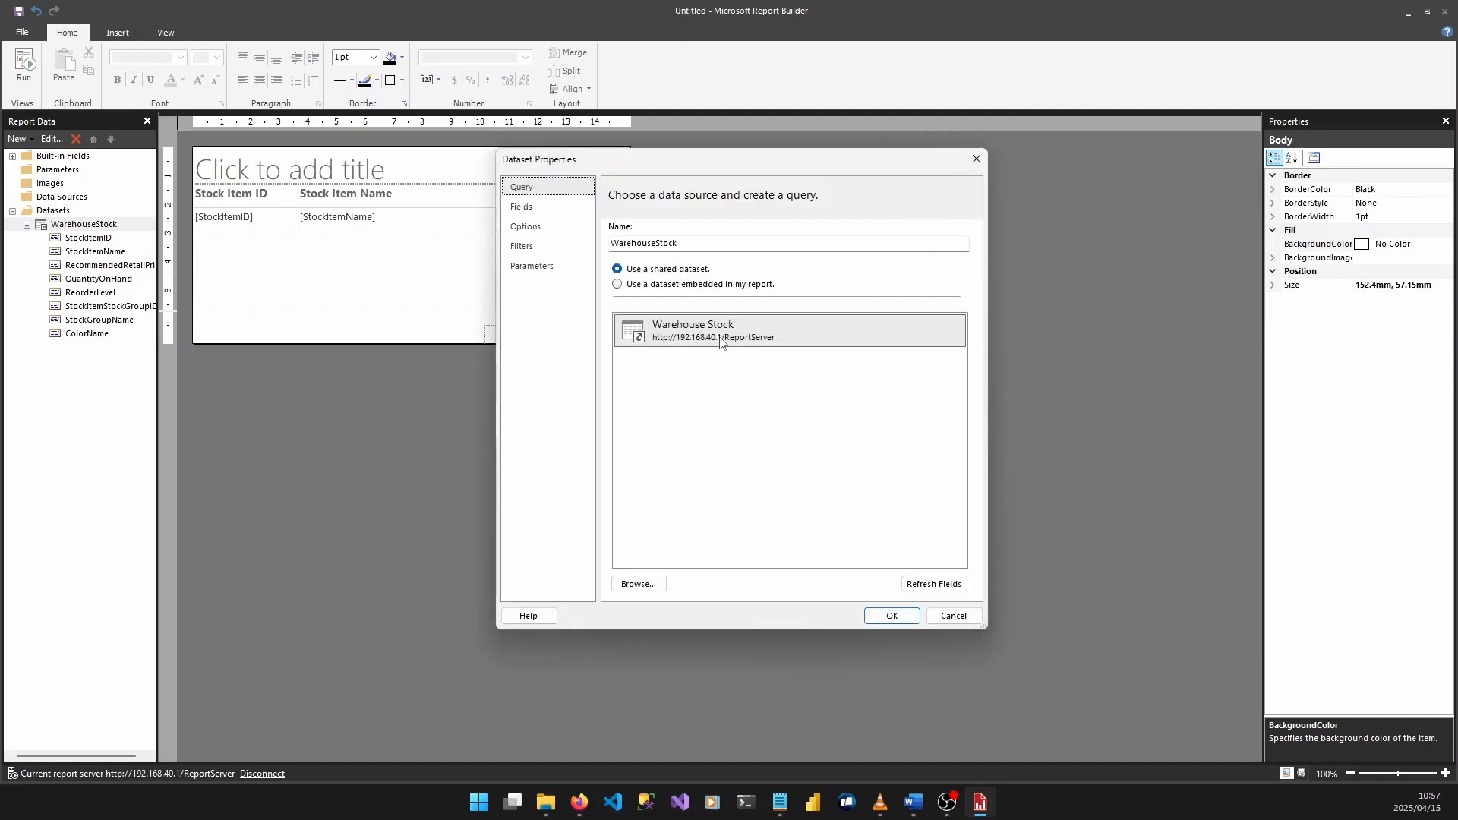
left_click(532, 246)
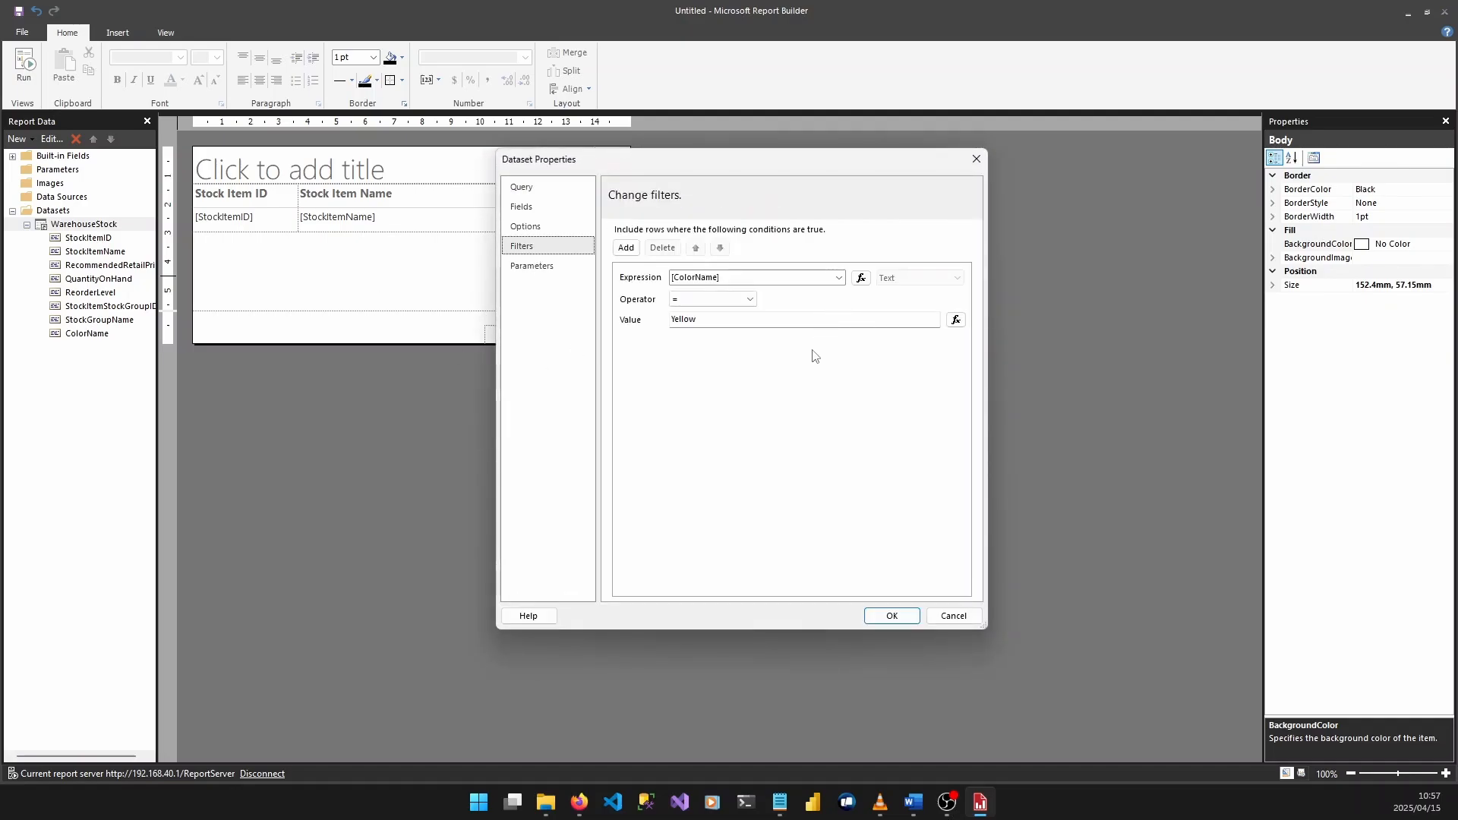
left_click(659, 248)
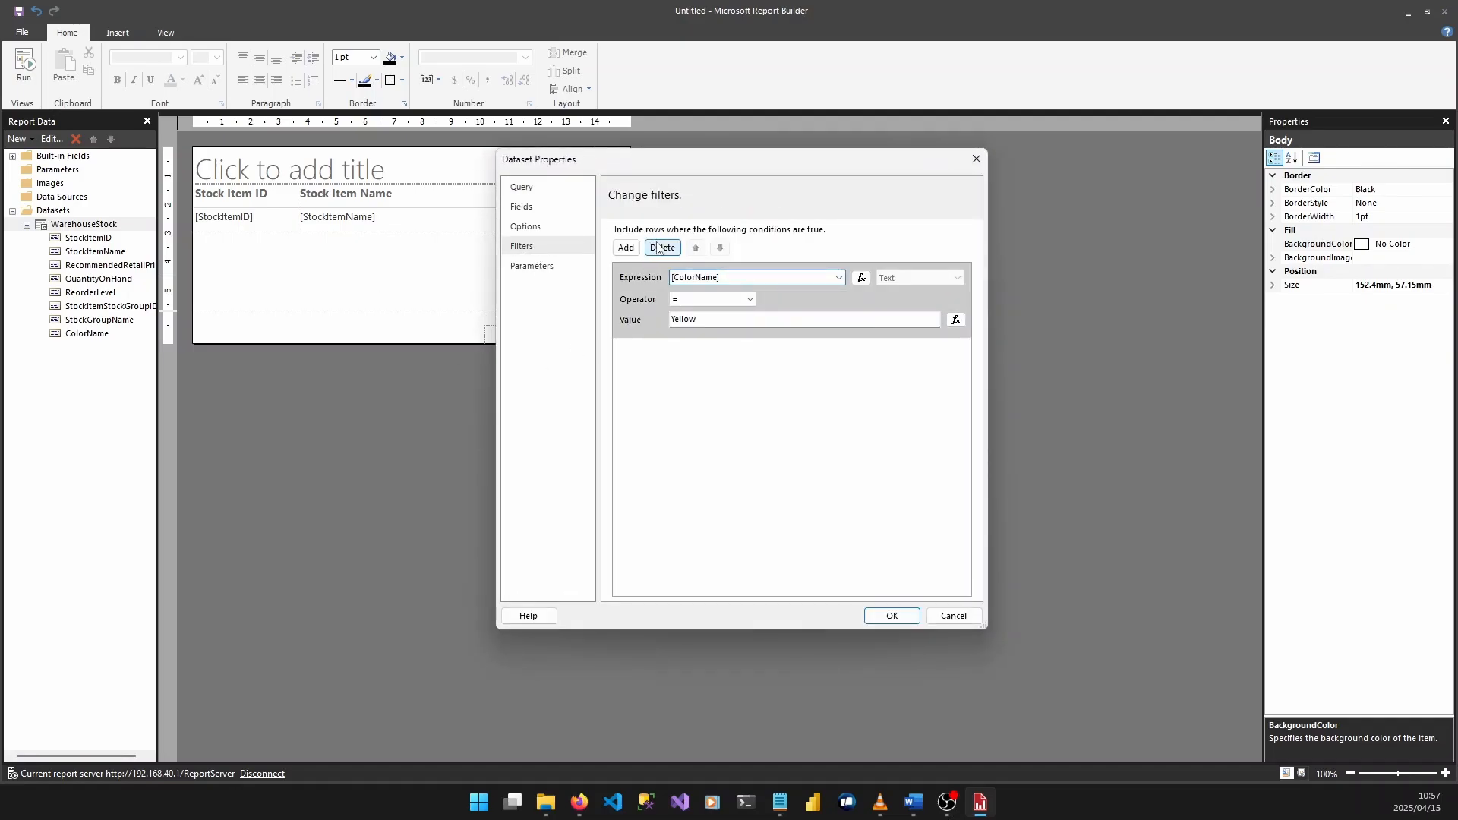
left_click(893, 615)
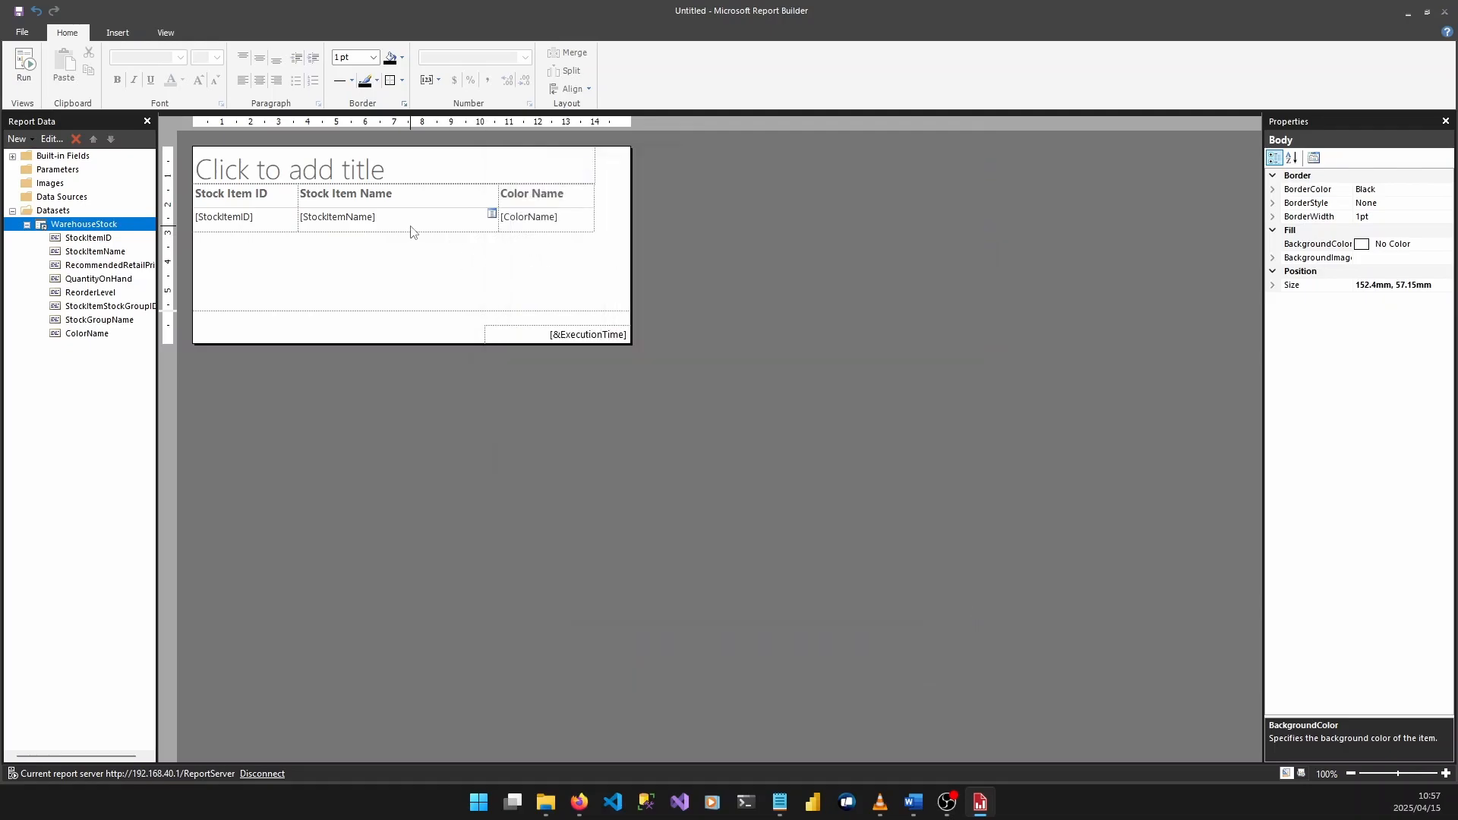
- Select the whole stock items table, look at the filter settings in its Tablix properties, and close them without changes
left_click(414, 228)
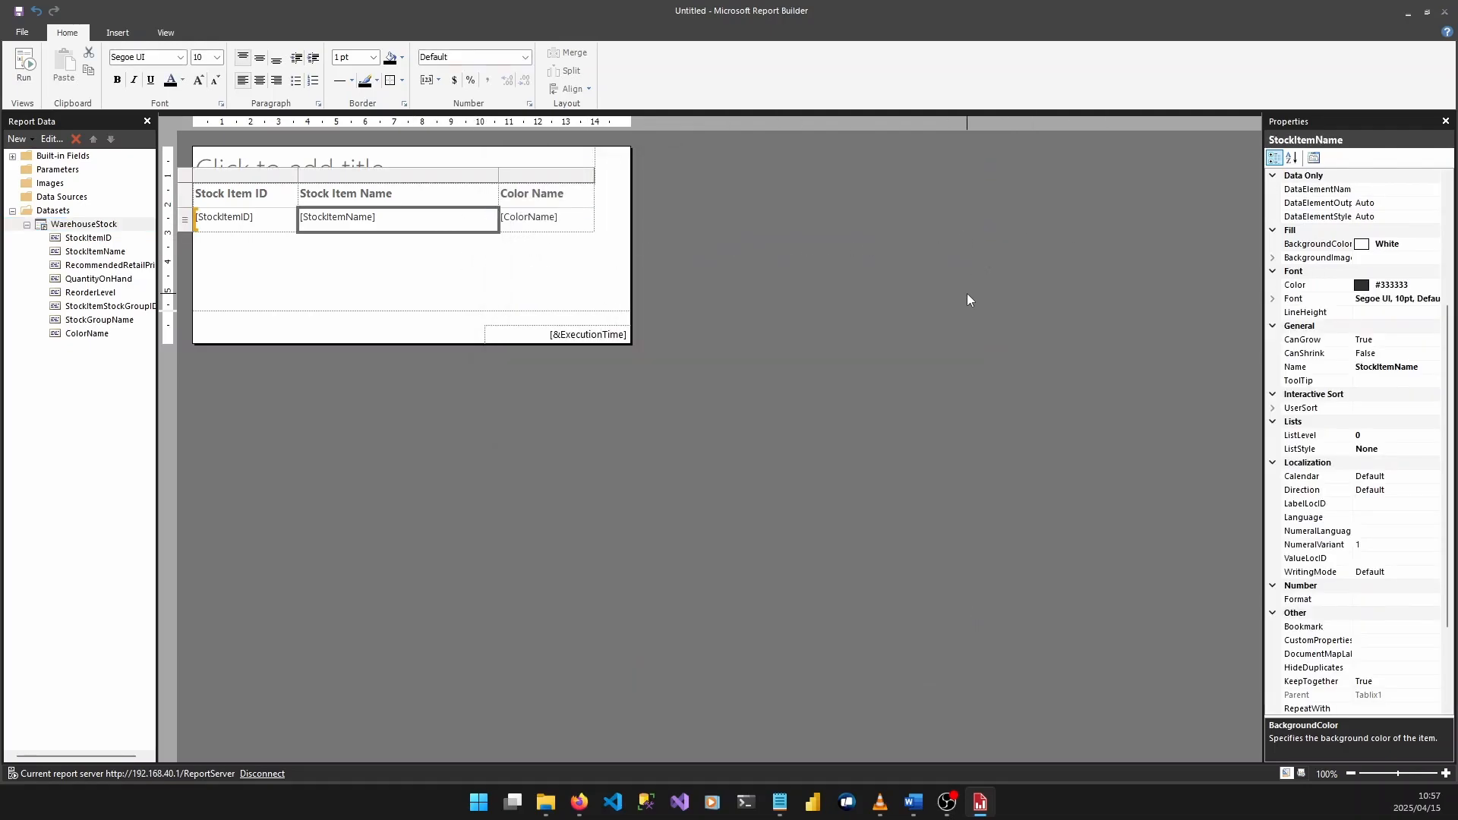
left_click(548, 217)
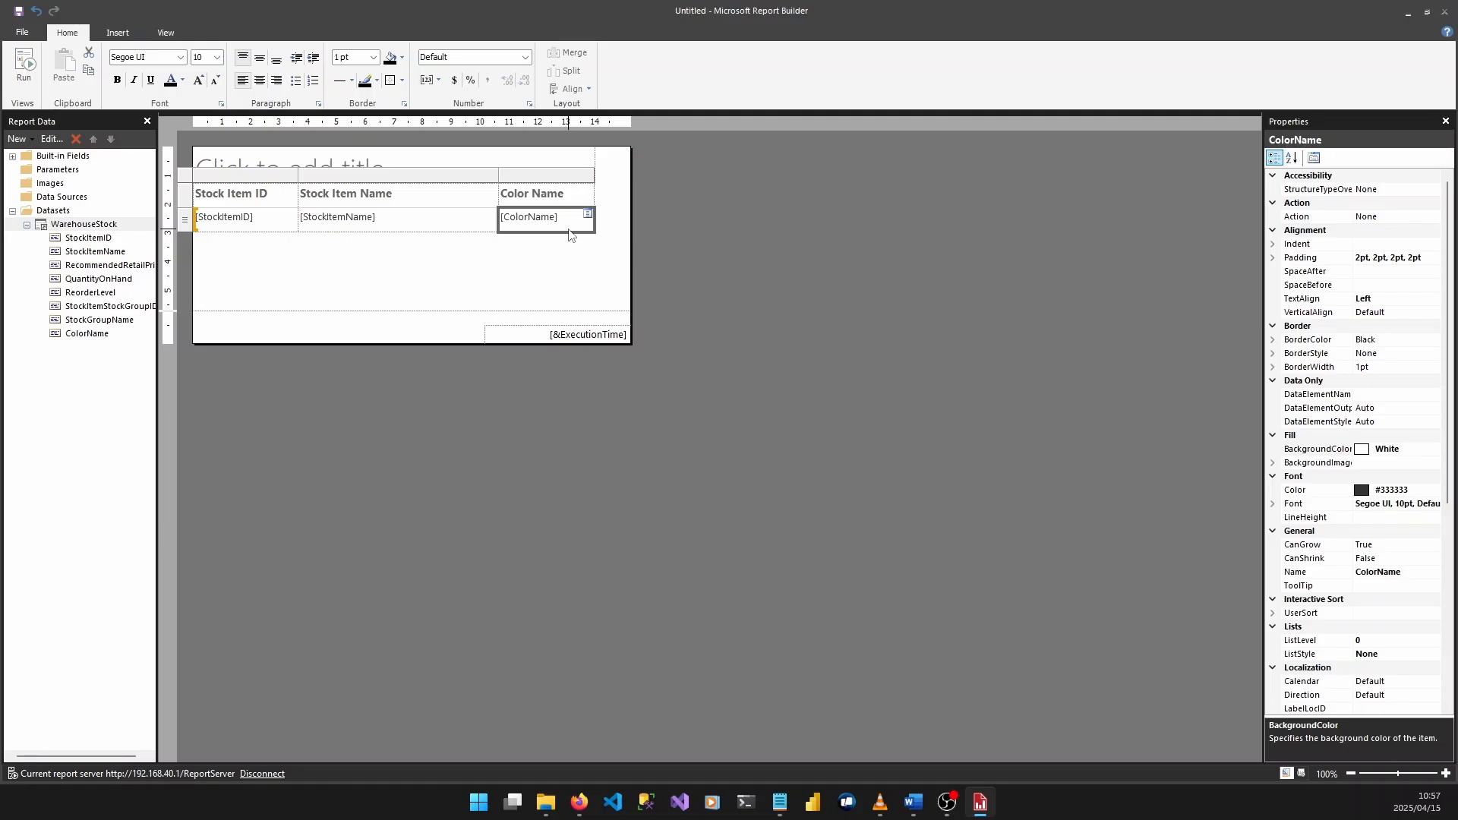
left_click(546, 272)
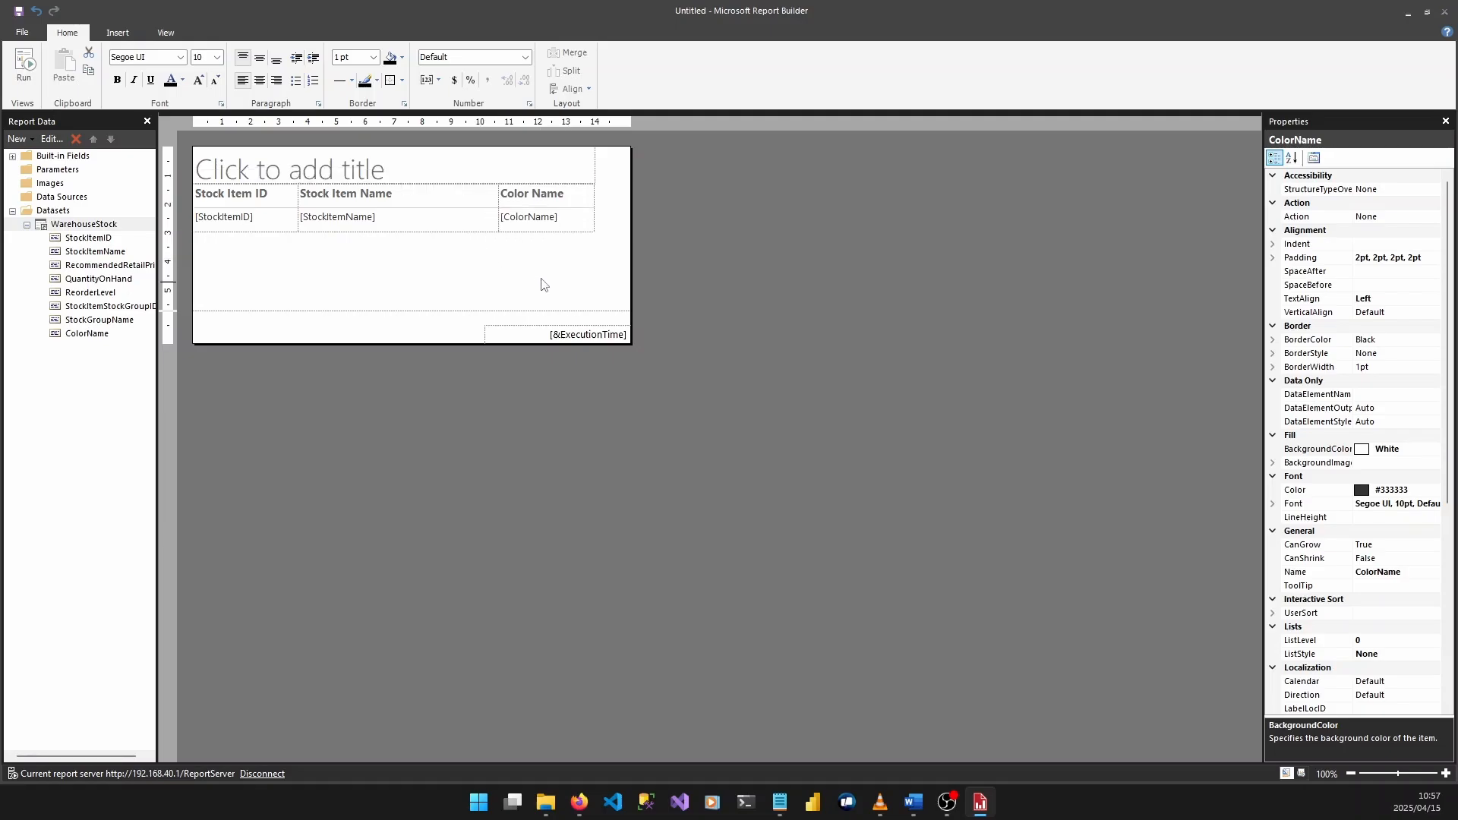
double_click(549, 217)
left_click(561, 220)
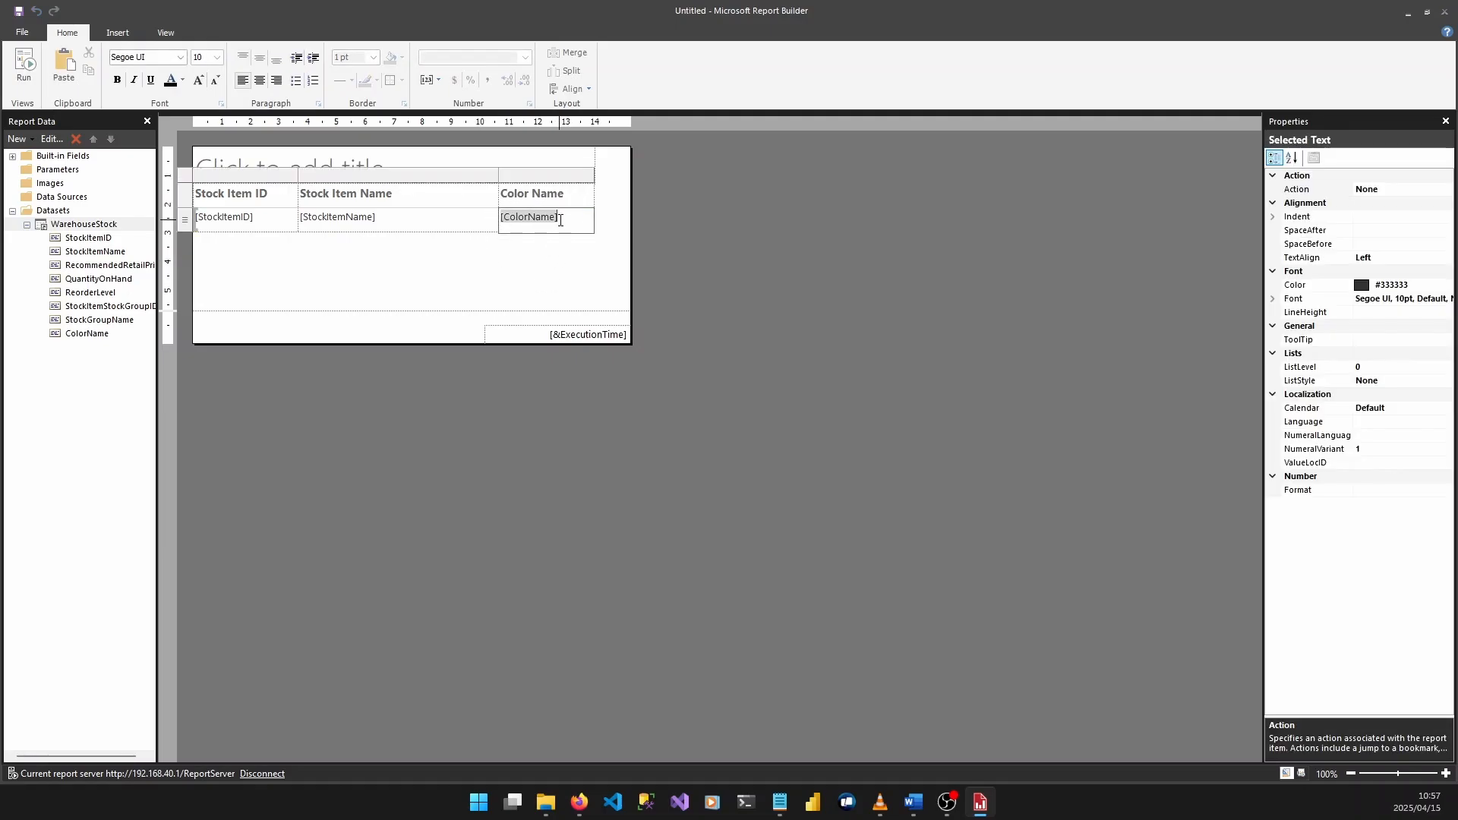
left_click(671, 279)
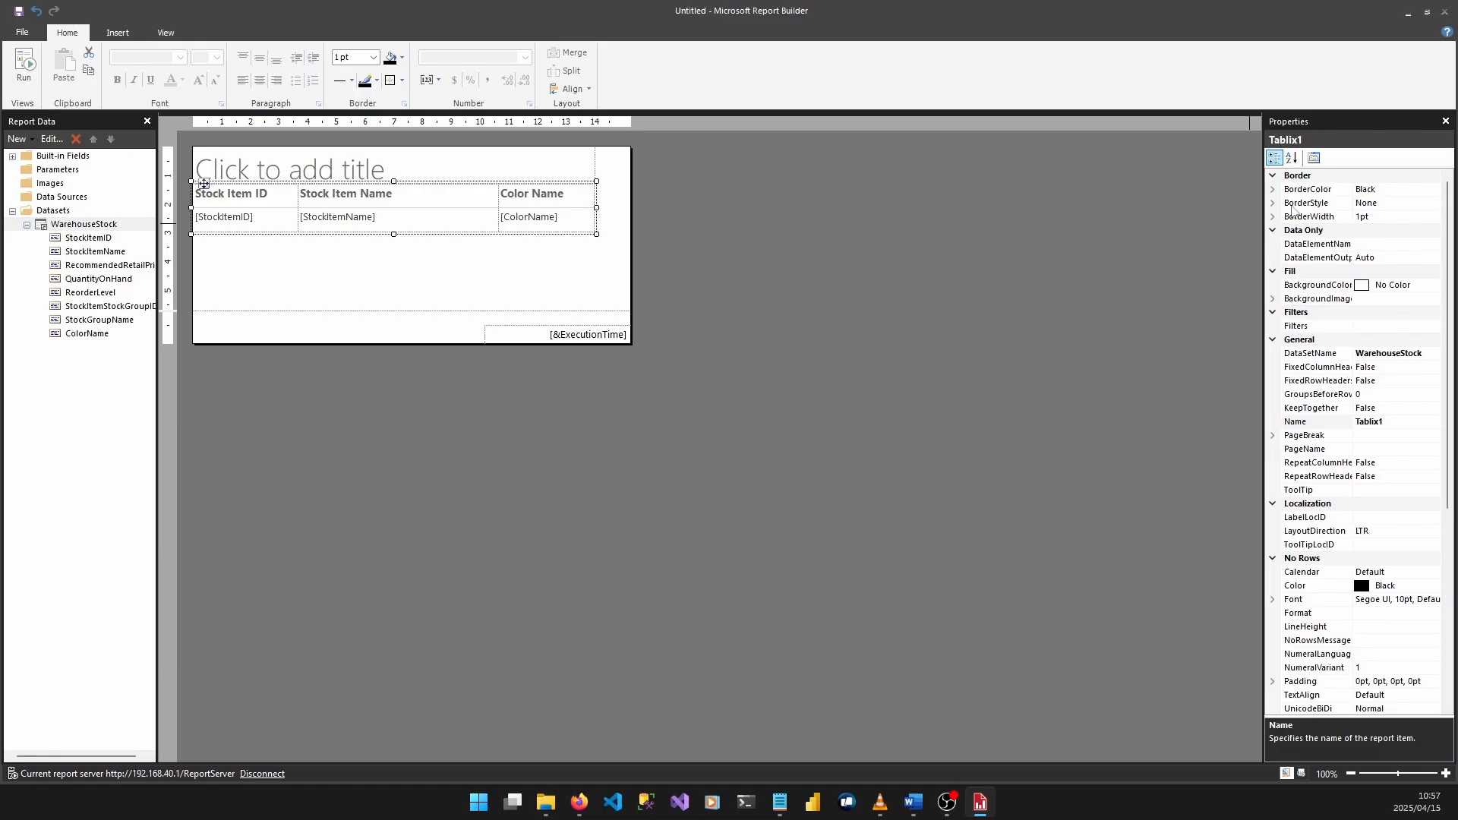
left_click(1314, 157)
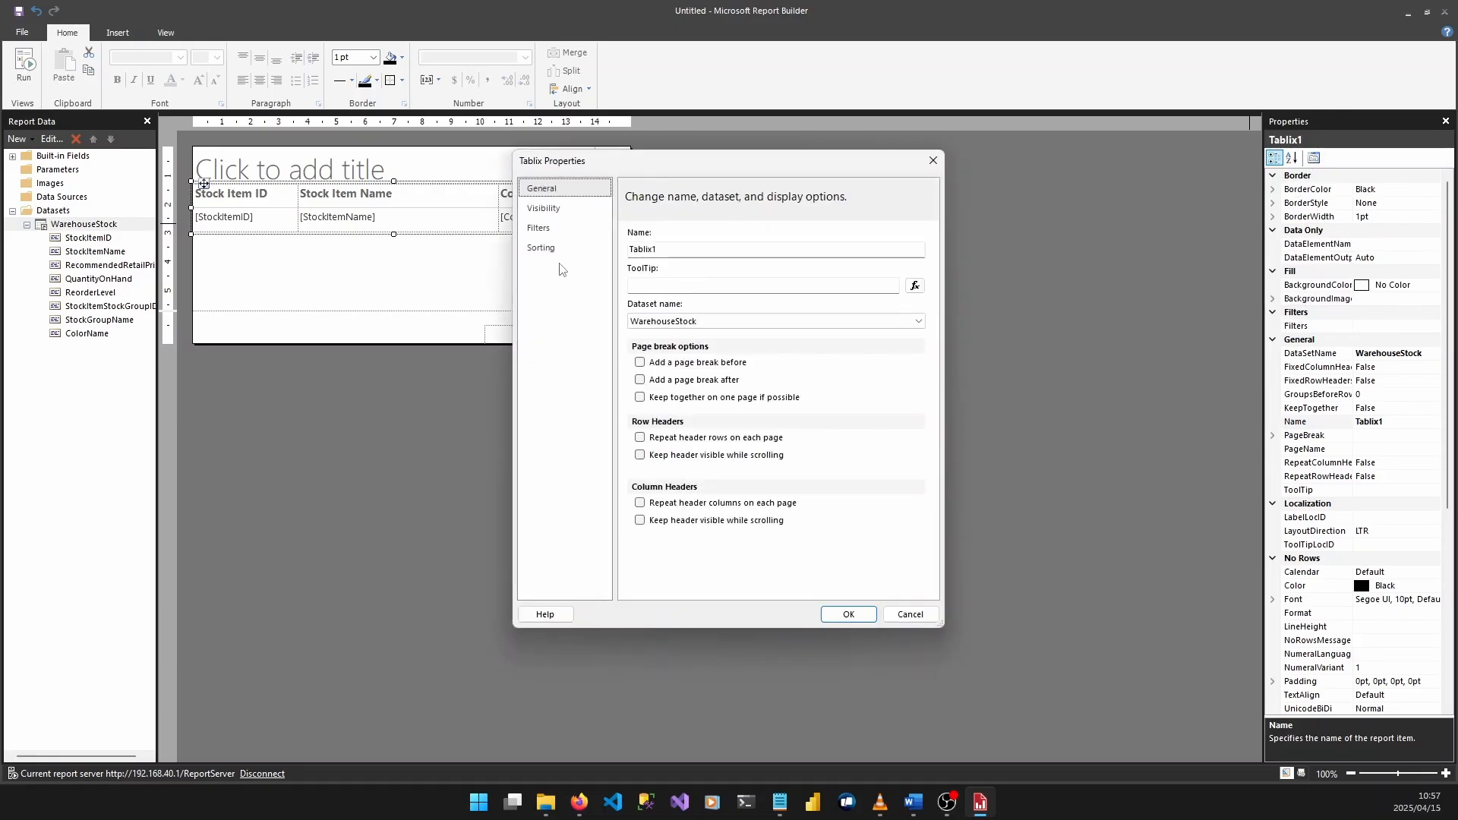
left_click(539, 228)
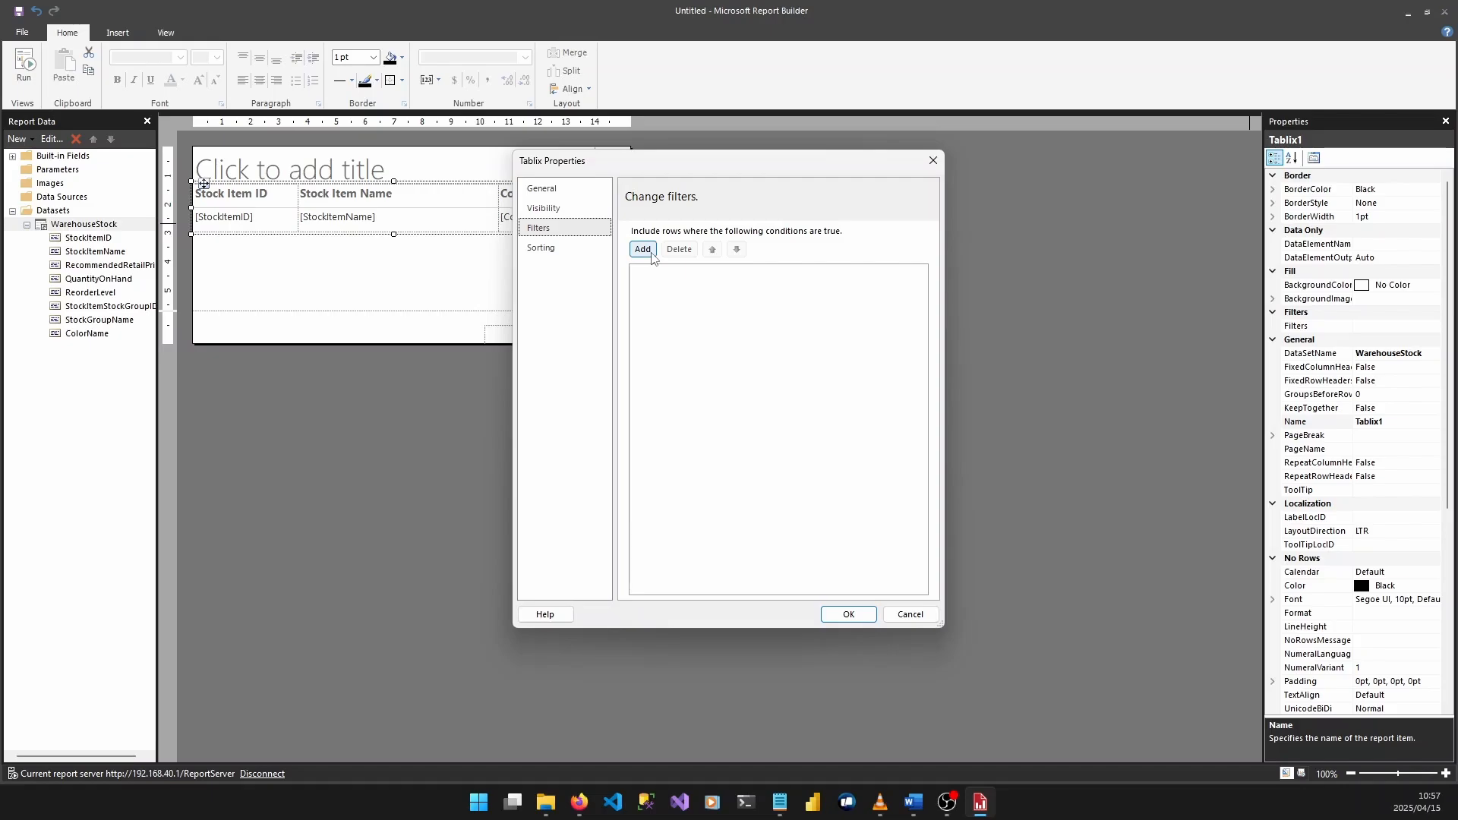
left_click(934, 160)
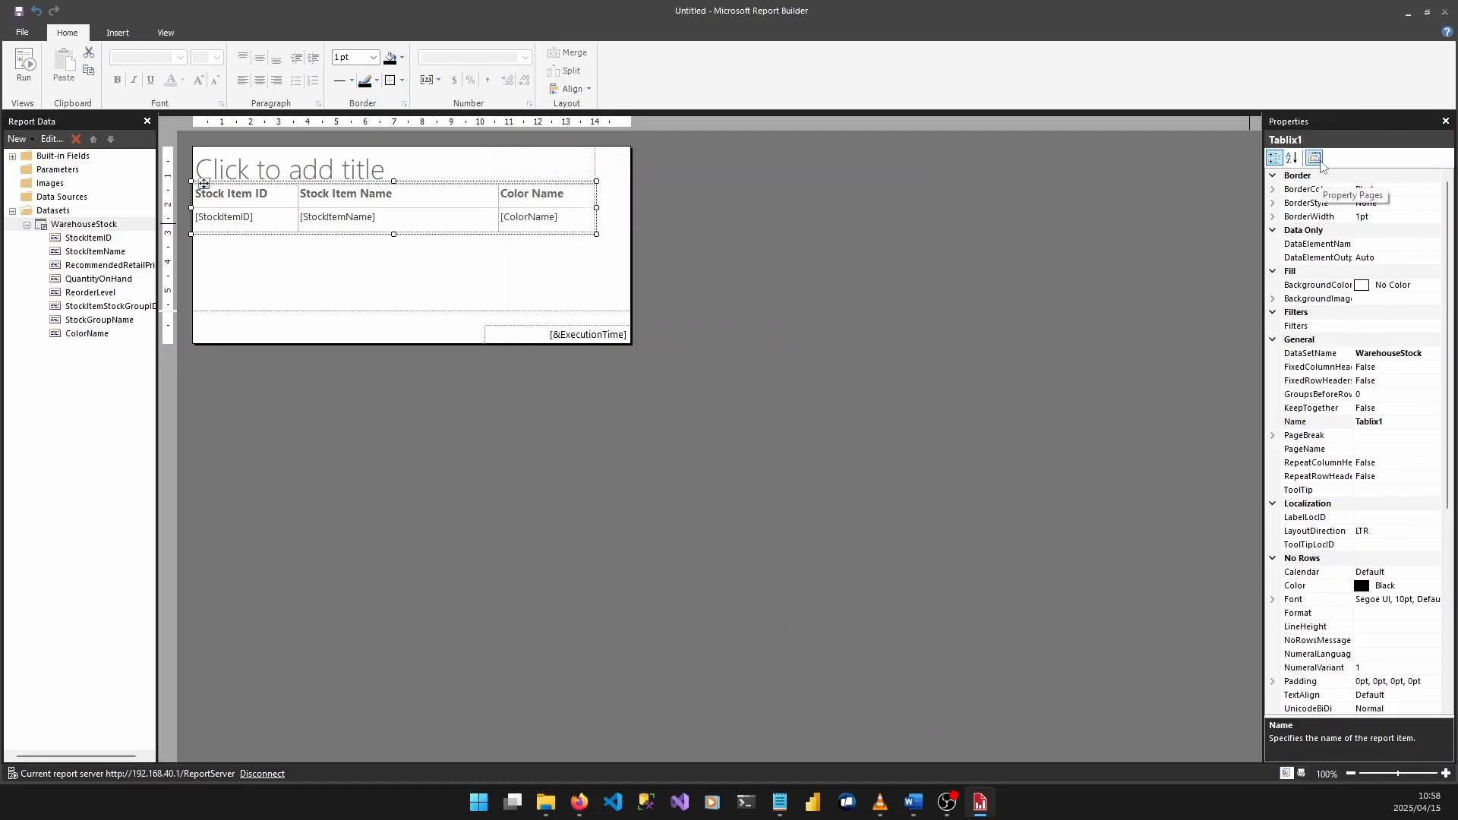
- Reopen the Tablix properties of the stock items table and add a blank filter condition
left_click(1320, 163)
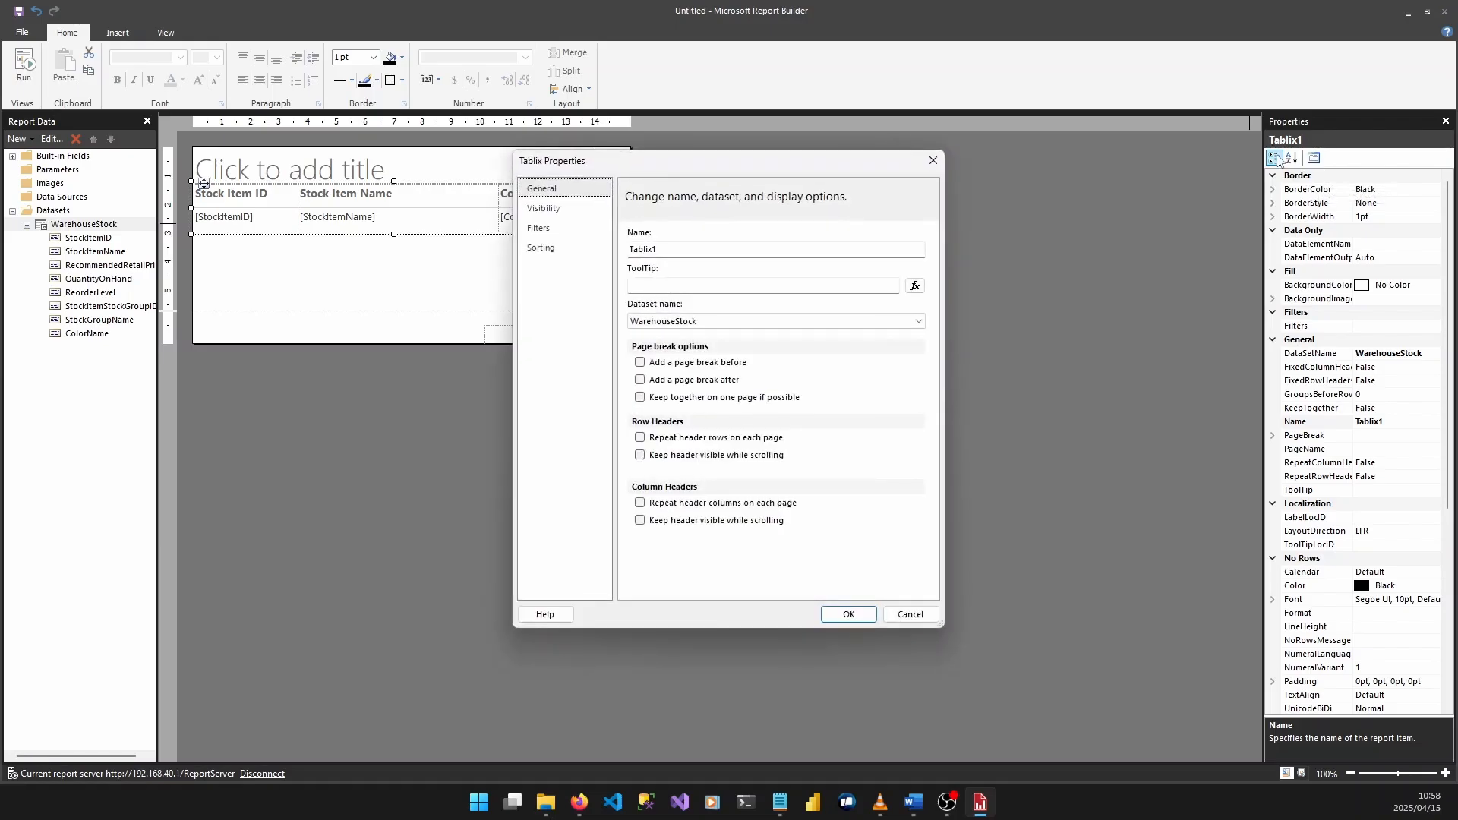
left_click(553, 229)
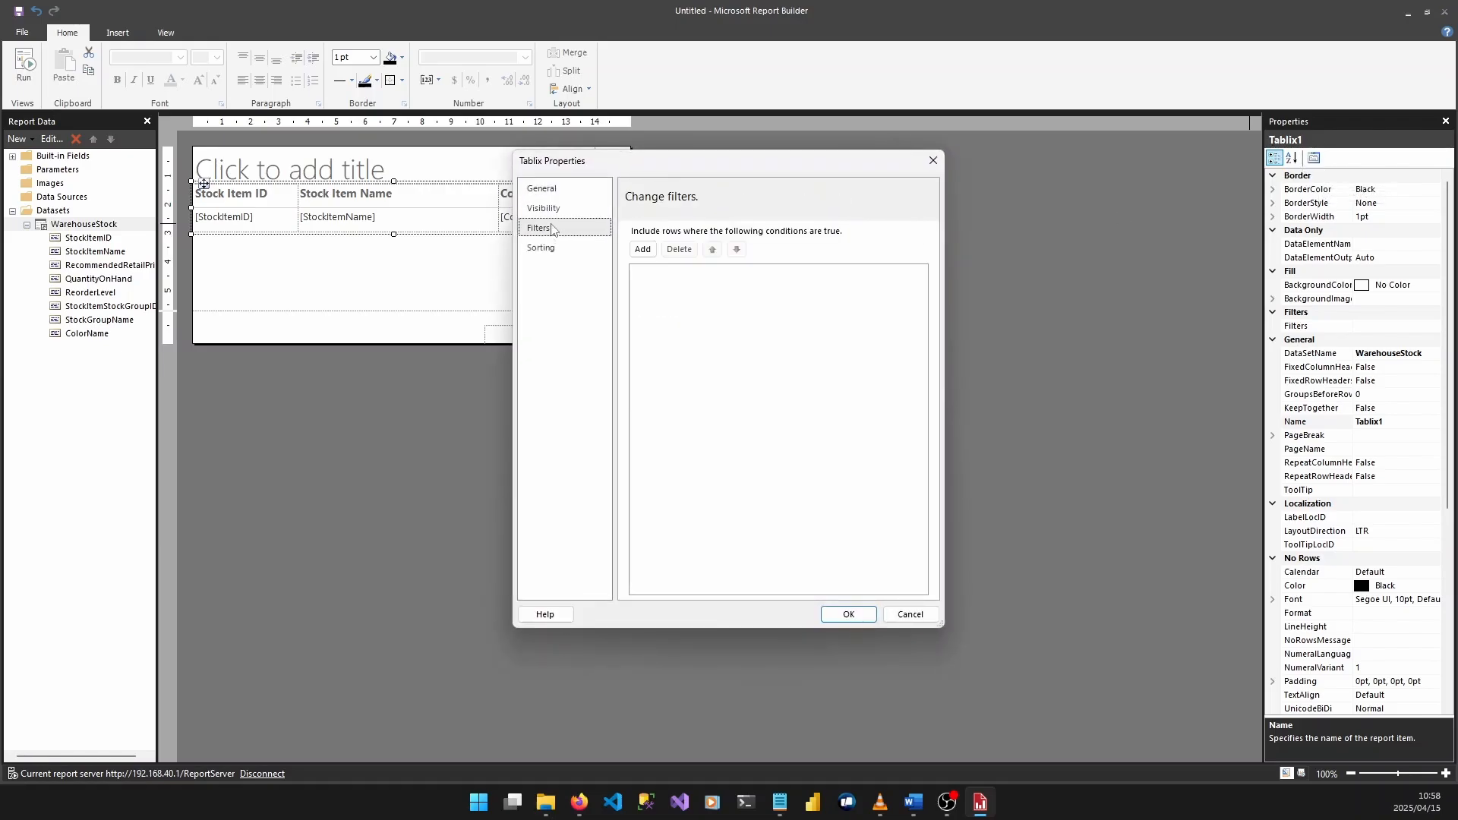
left_click(643, 249)
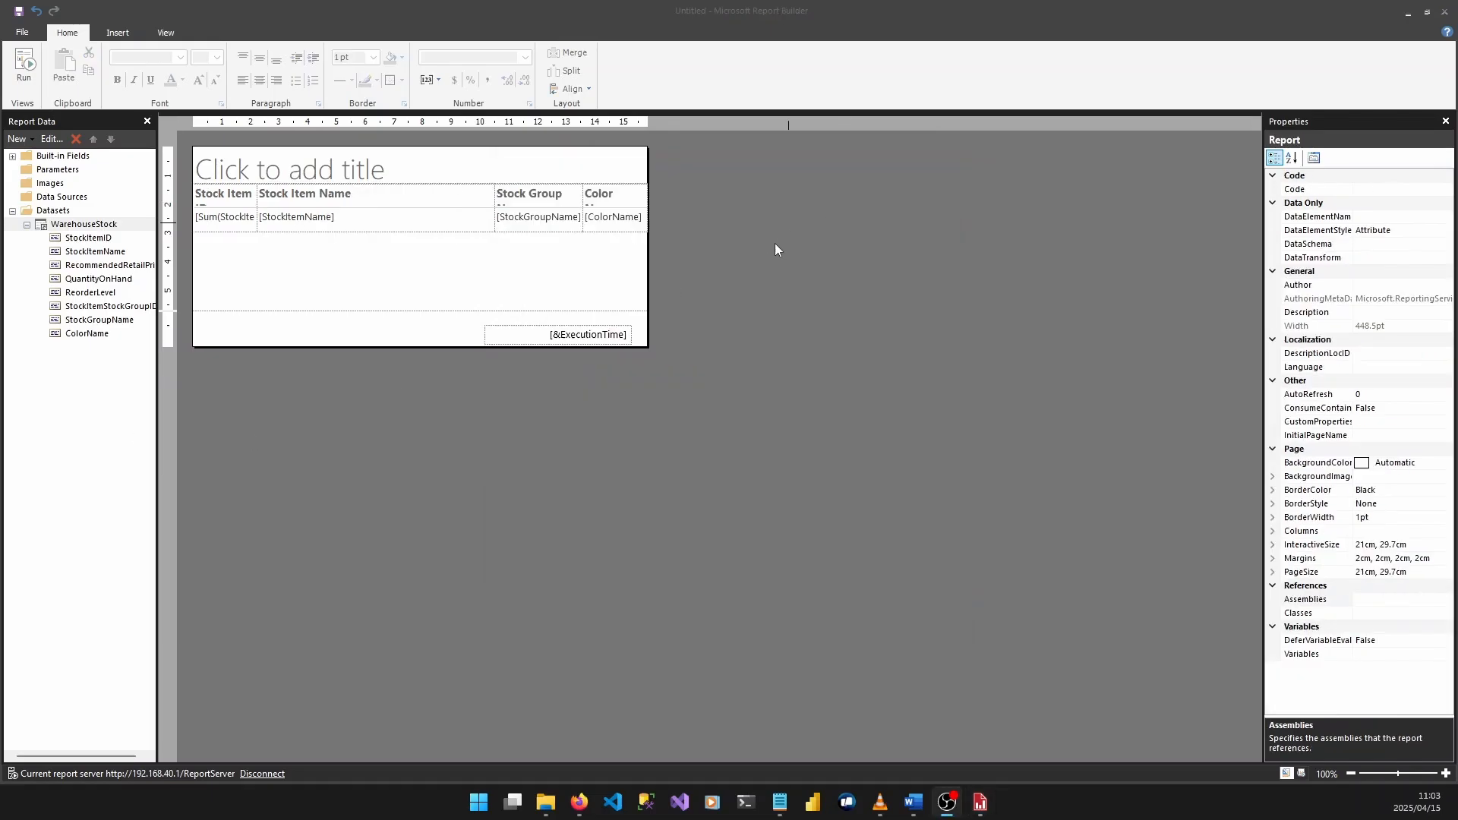
- Go from the [ColorName] cell up to its whole table, view the table's filter settings, and close the properties
left_click(619, 272)
double_click(609, 220)
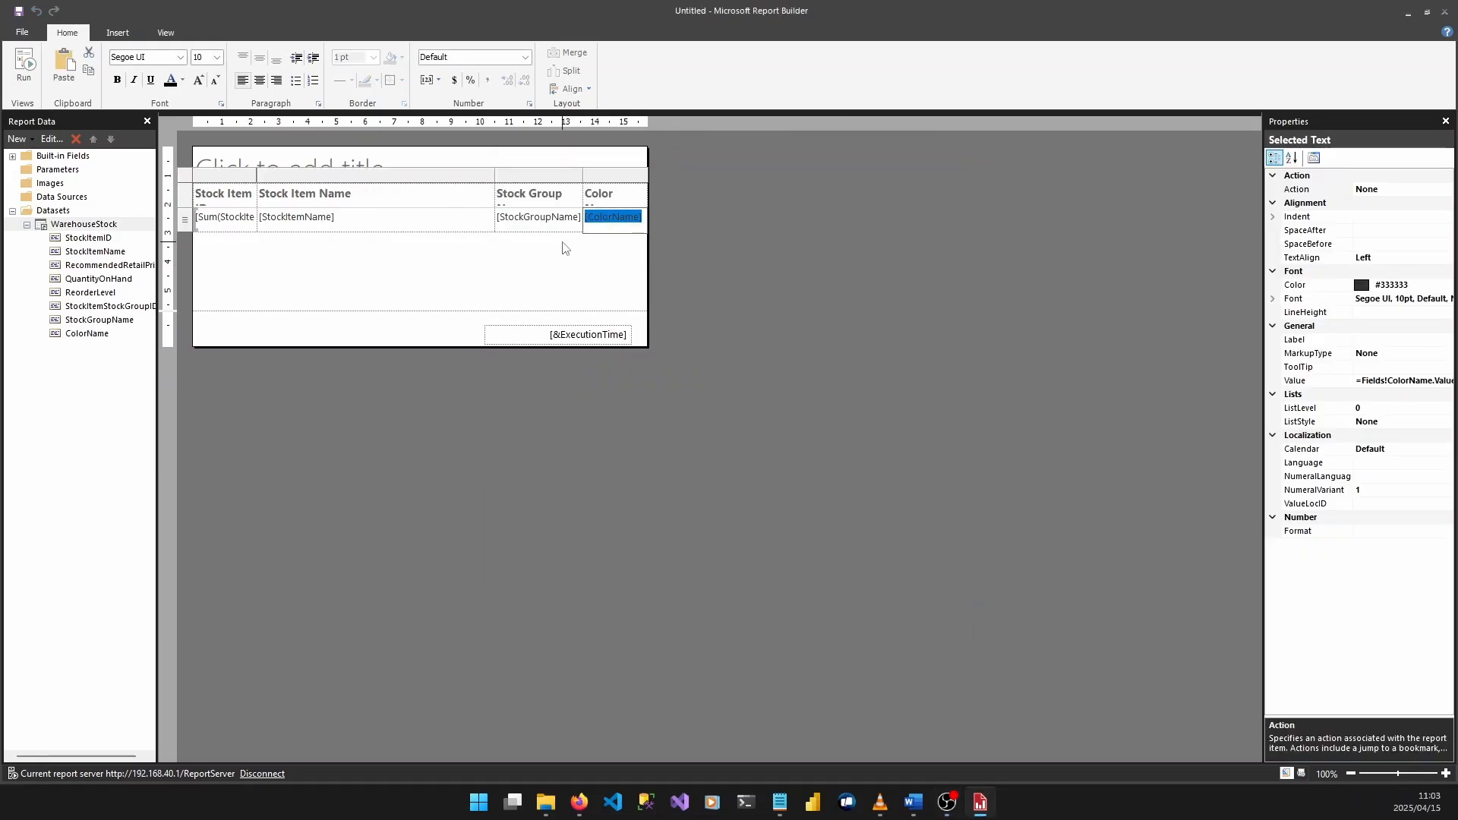
key("Escape")
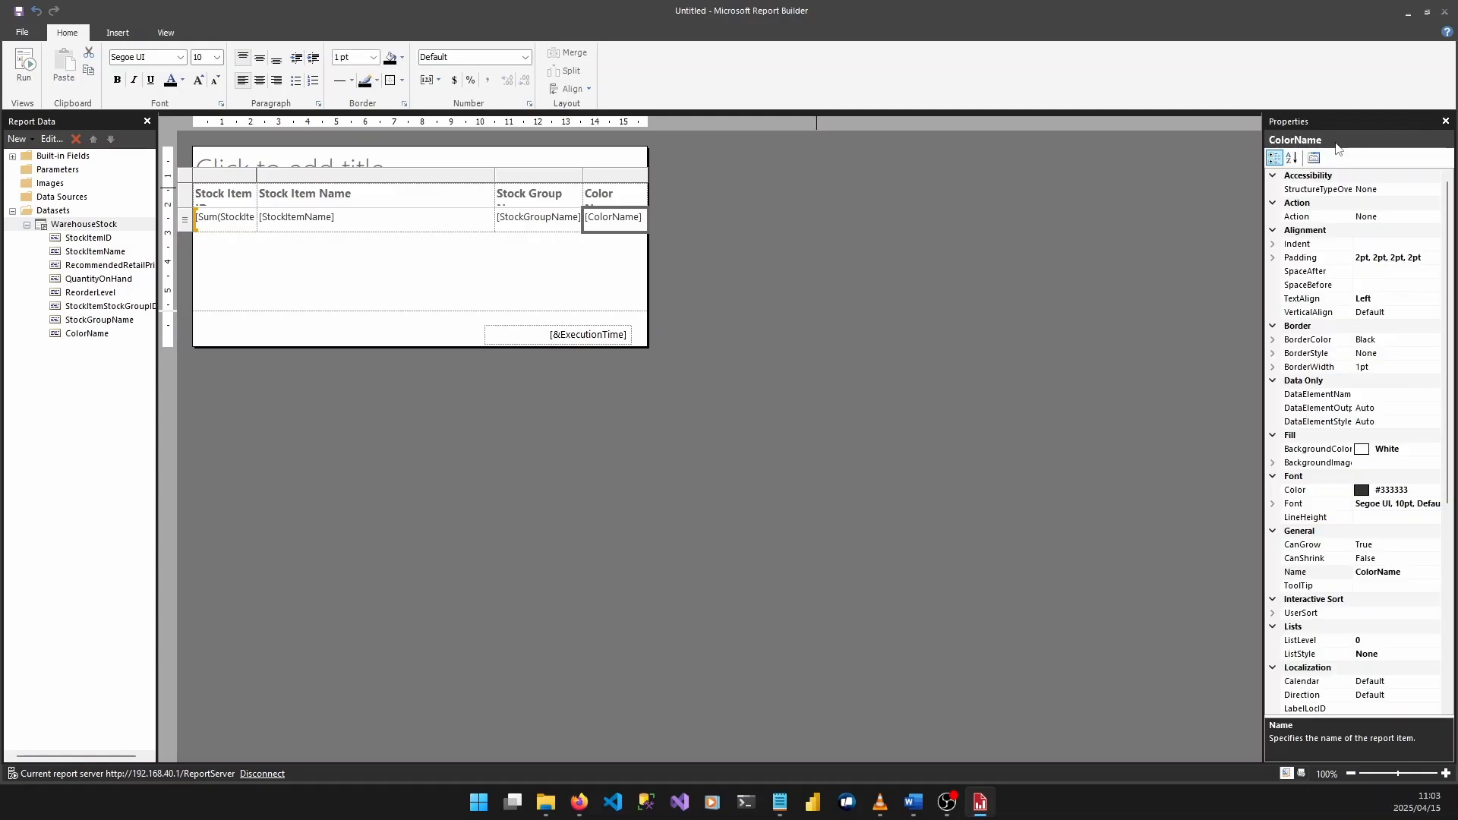
key("Escape")
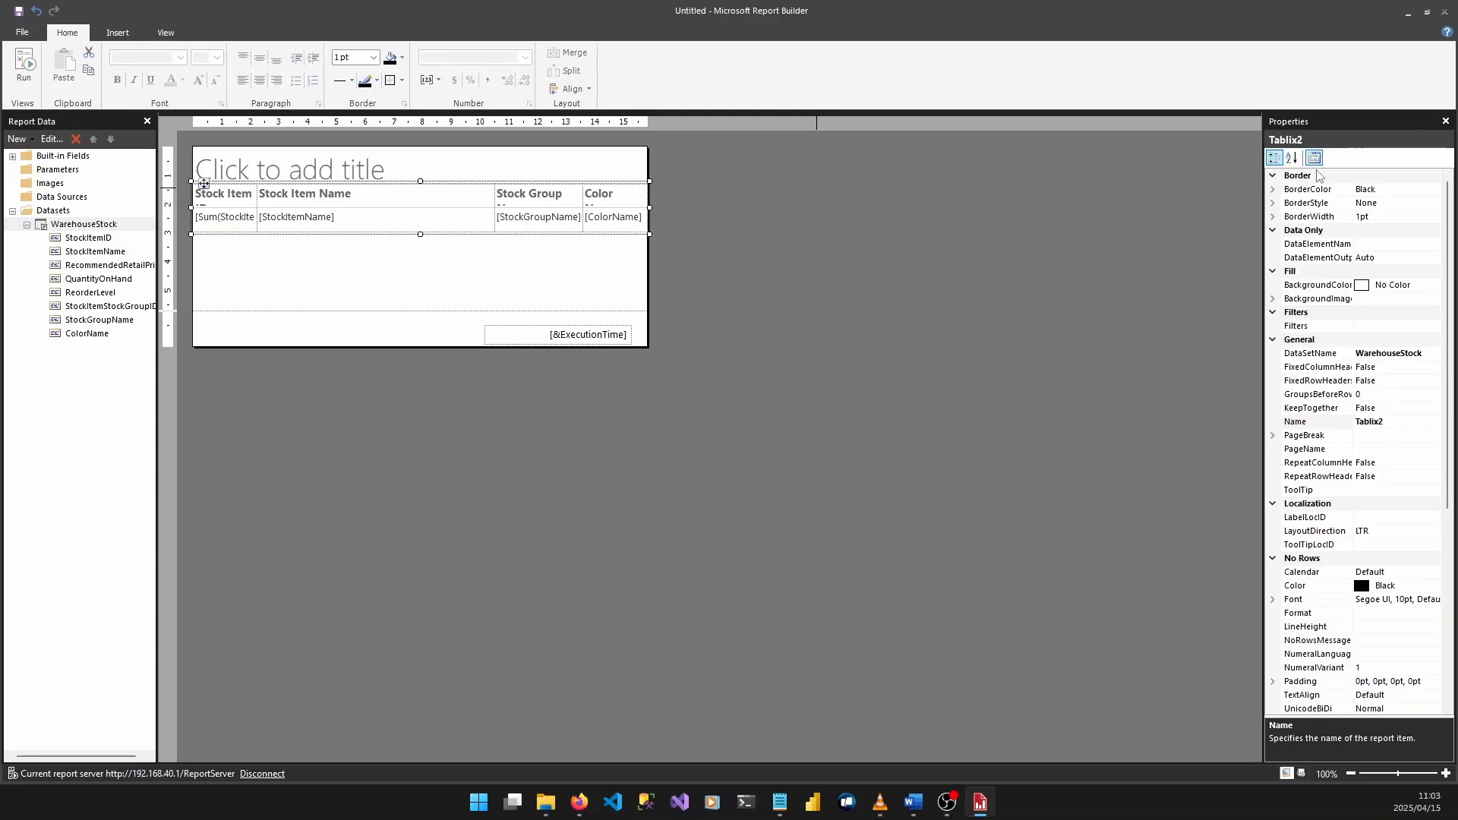
left_click(1314, 158)
left_click(541, 227)
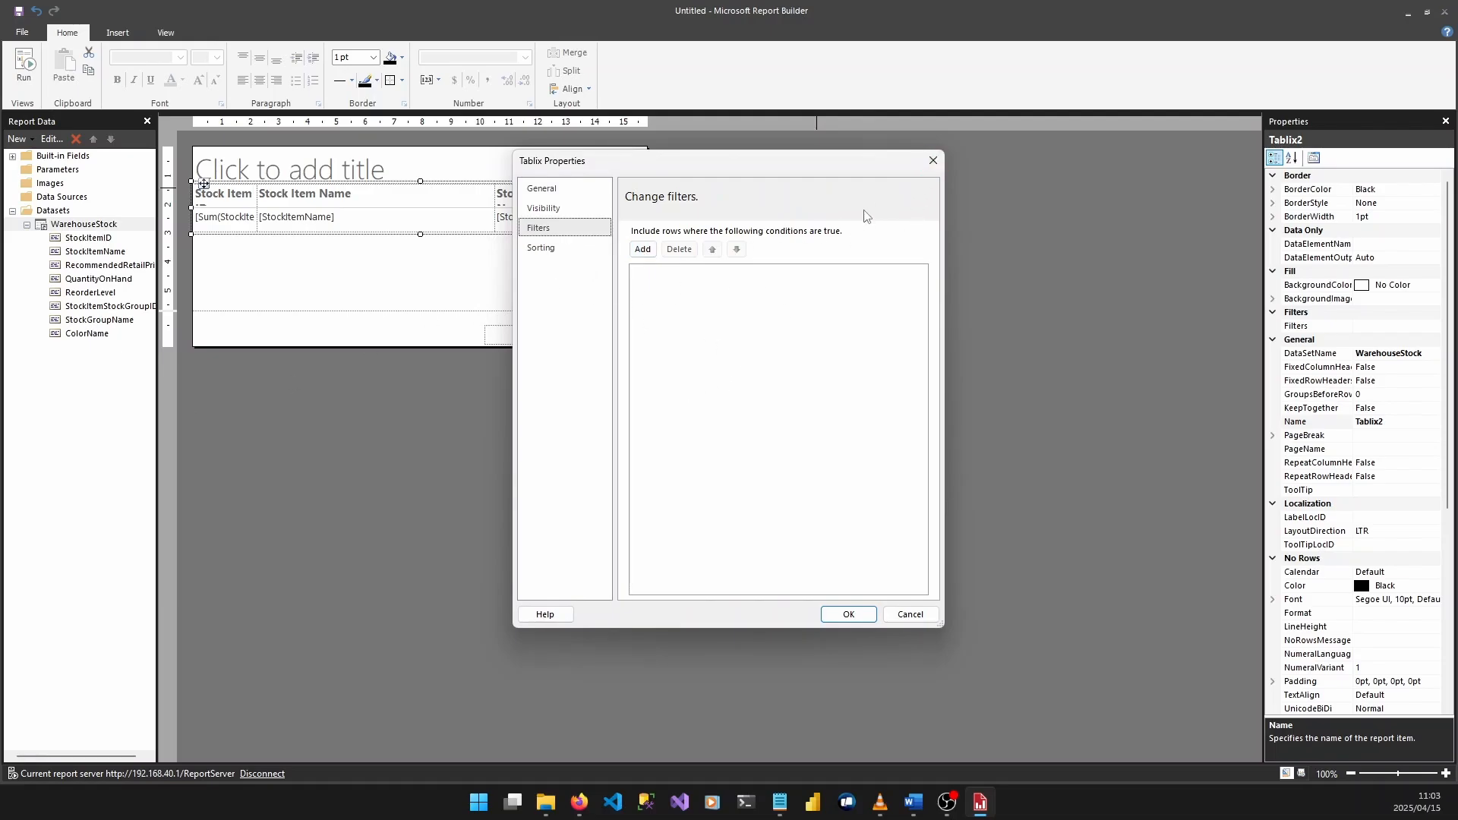
left_click(934, 160)
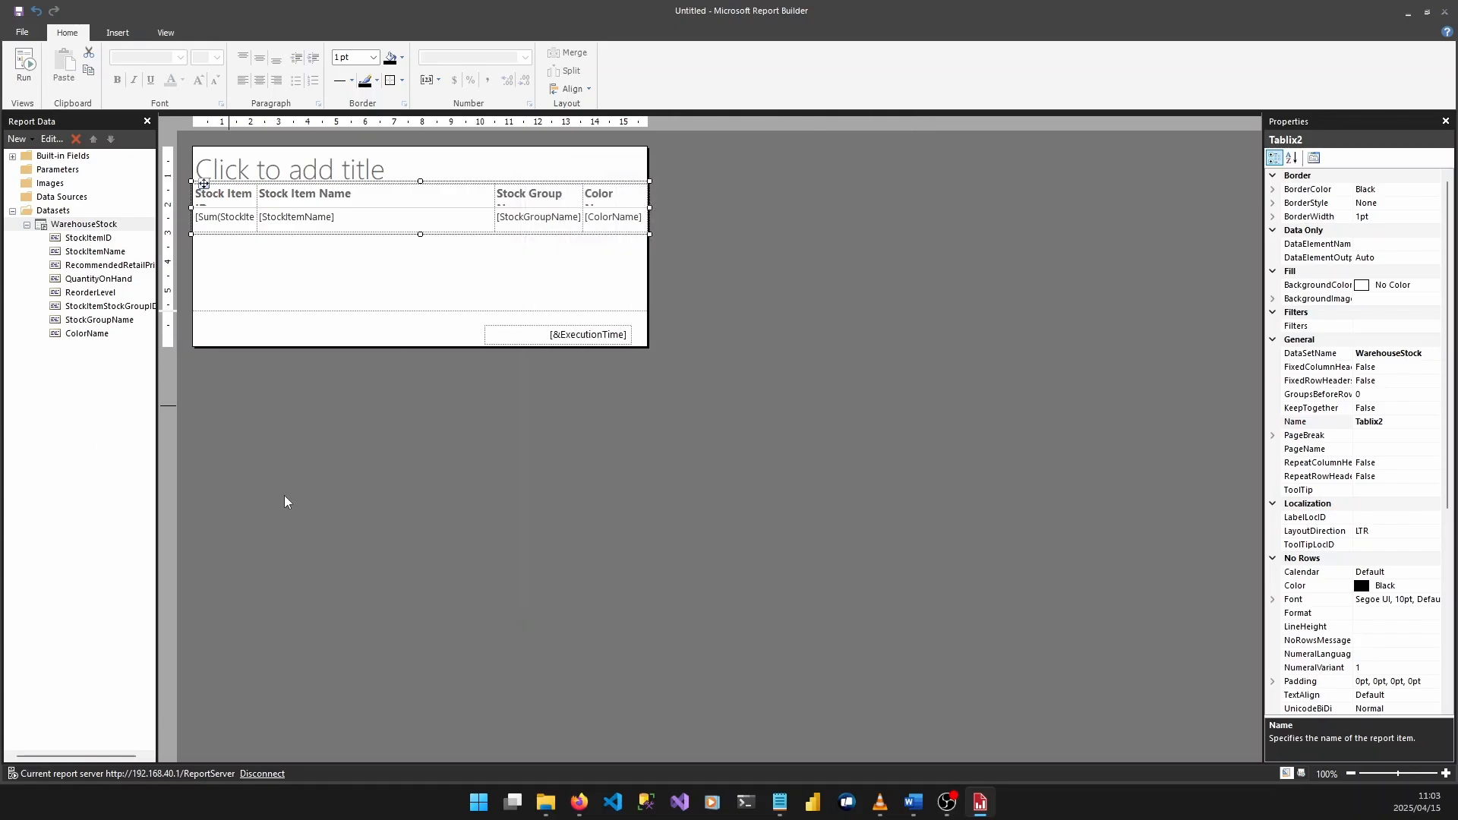
- Open the Tablix properties of the stock items table and add a filter on the [ColorName] field
right_click(204, 184)
left_click(357, 292)
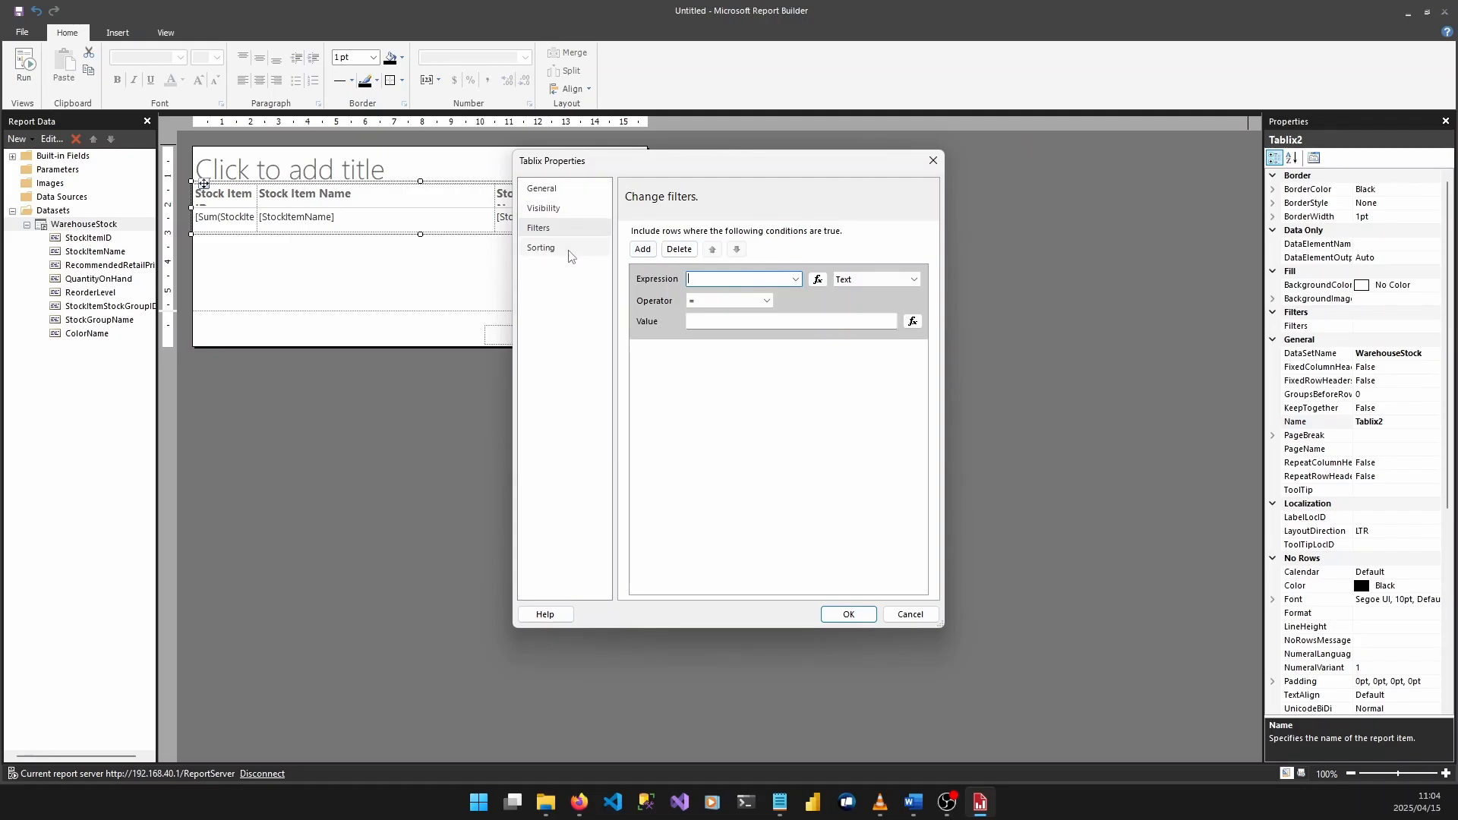
left_click(639, 251)
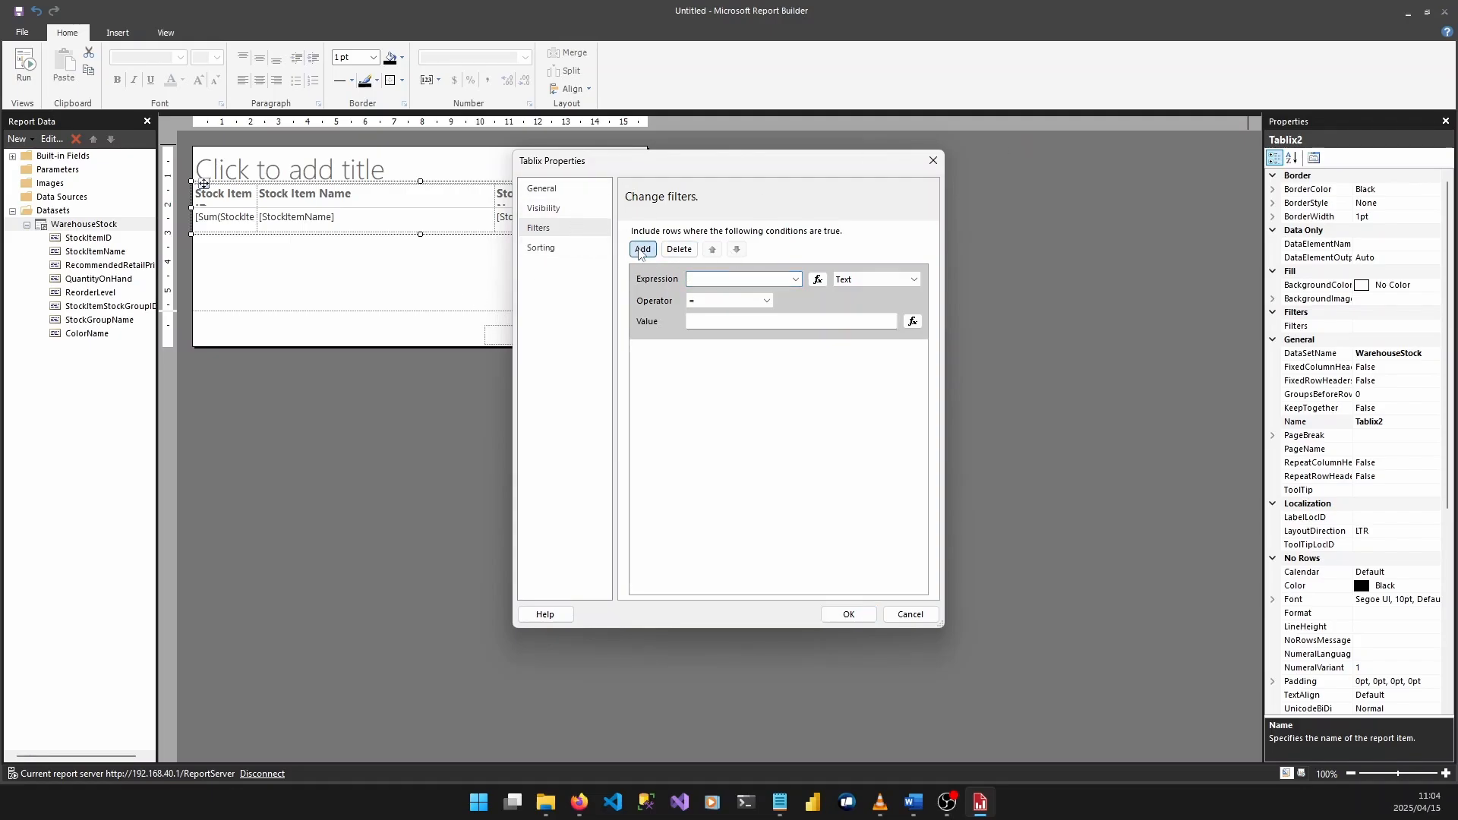
left_click(787, 281)
left_click(749, 362)
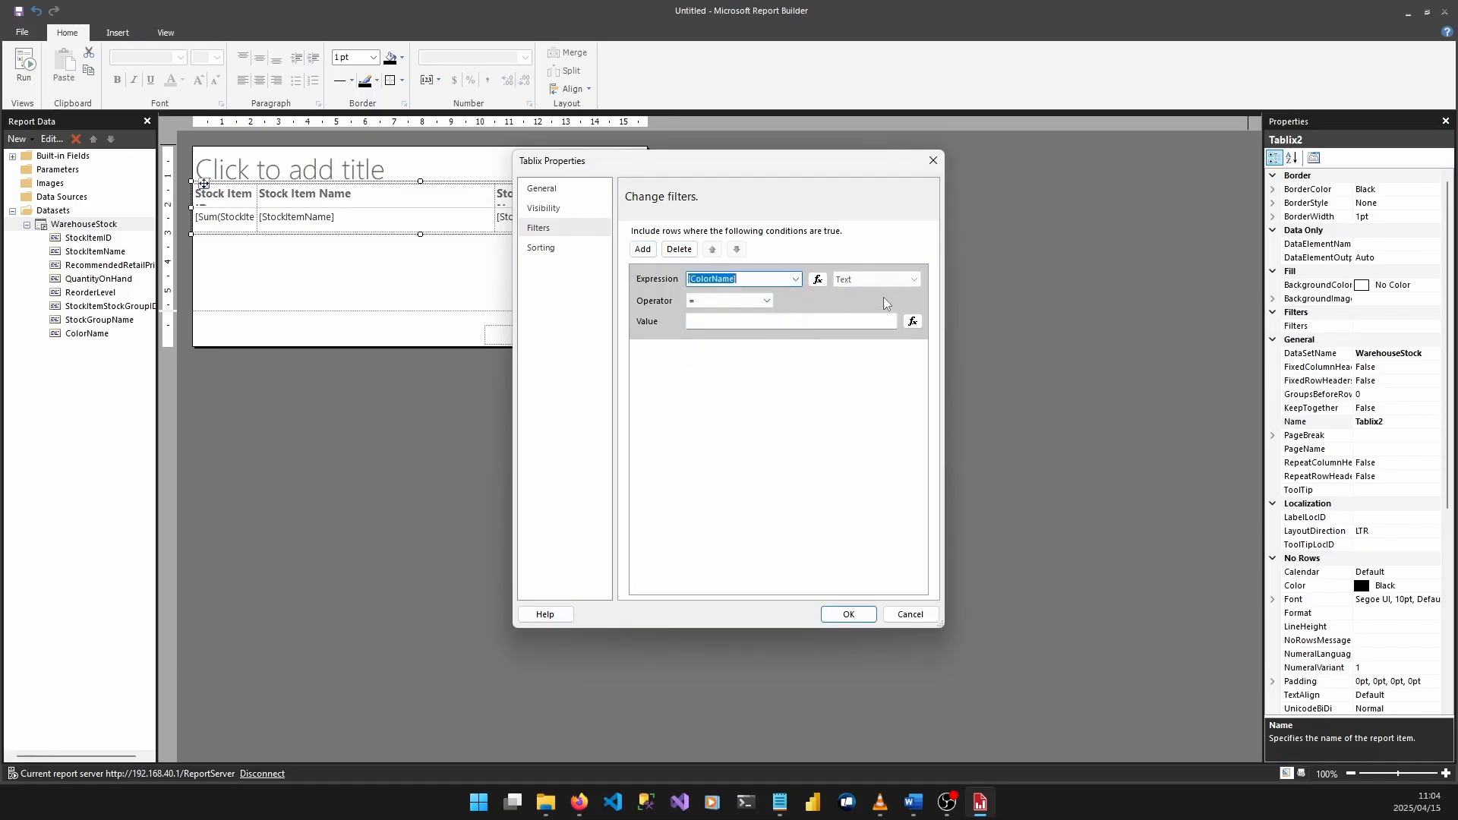
- Keep the table filter's operator as =, set its value to Yellow, and apply the Tablix properties
left_click(752, 301)
left_click(752, 301)
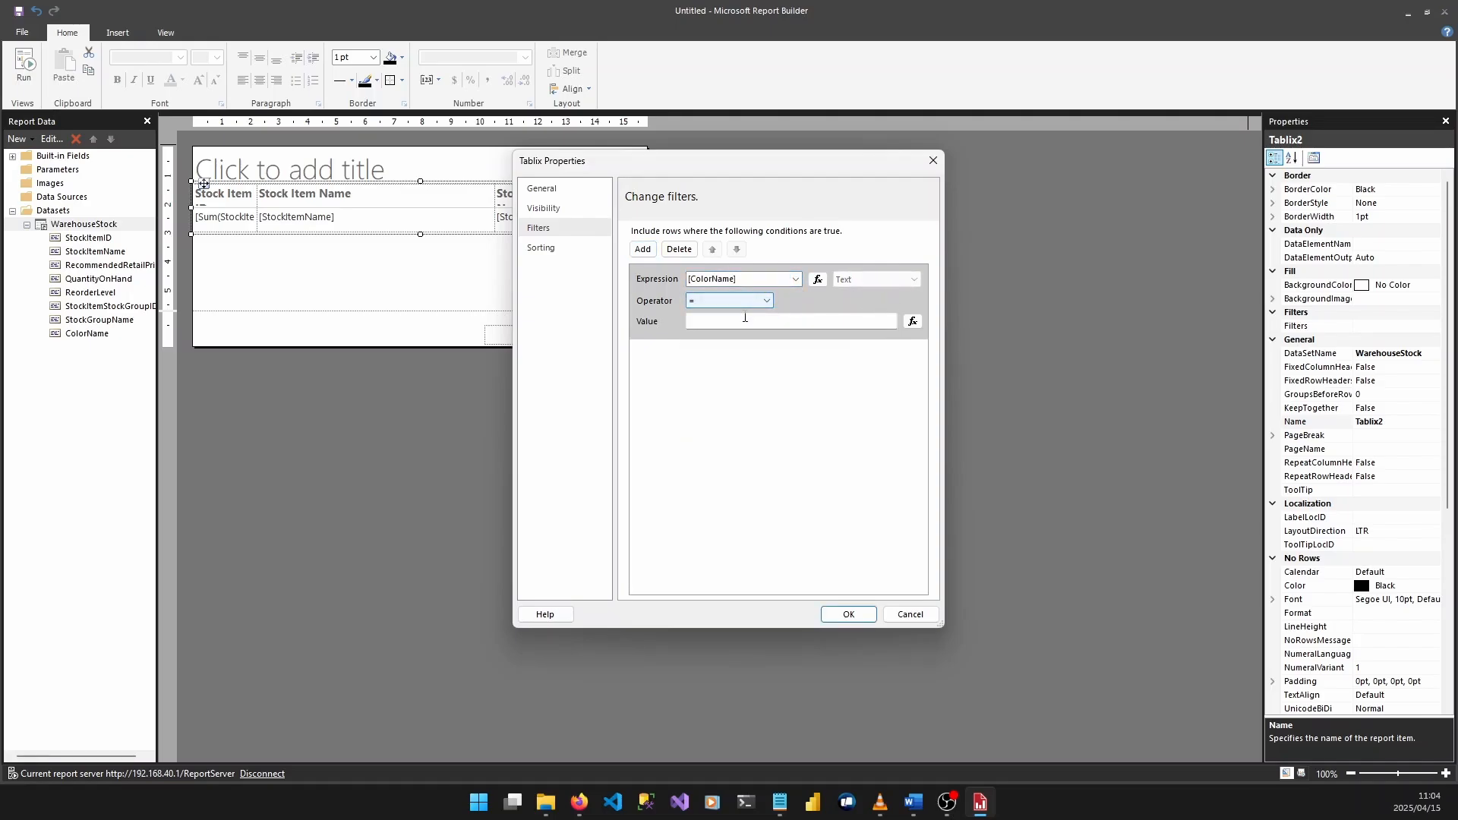
left_click(753, 320)
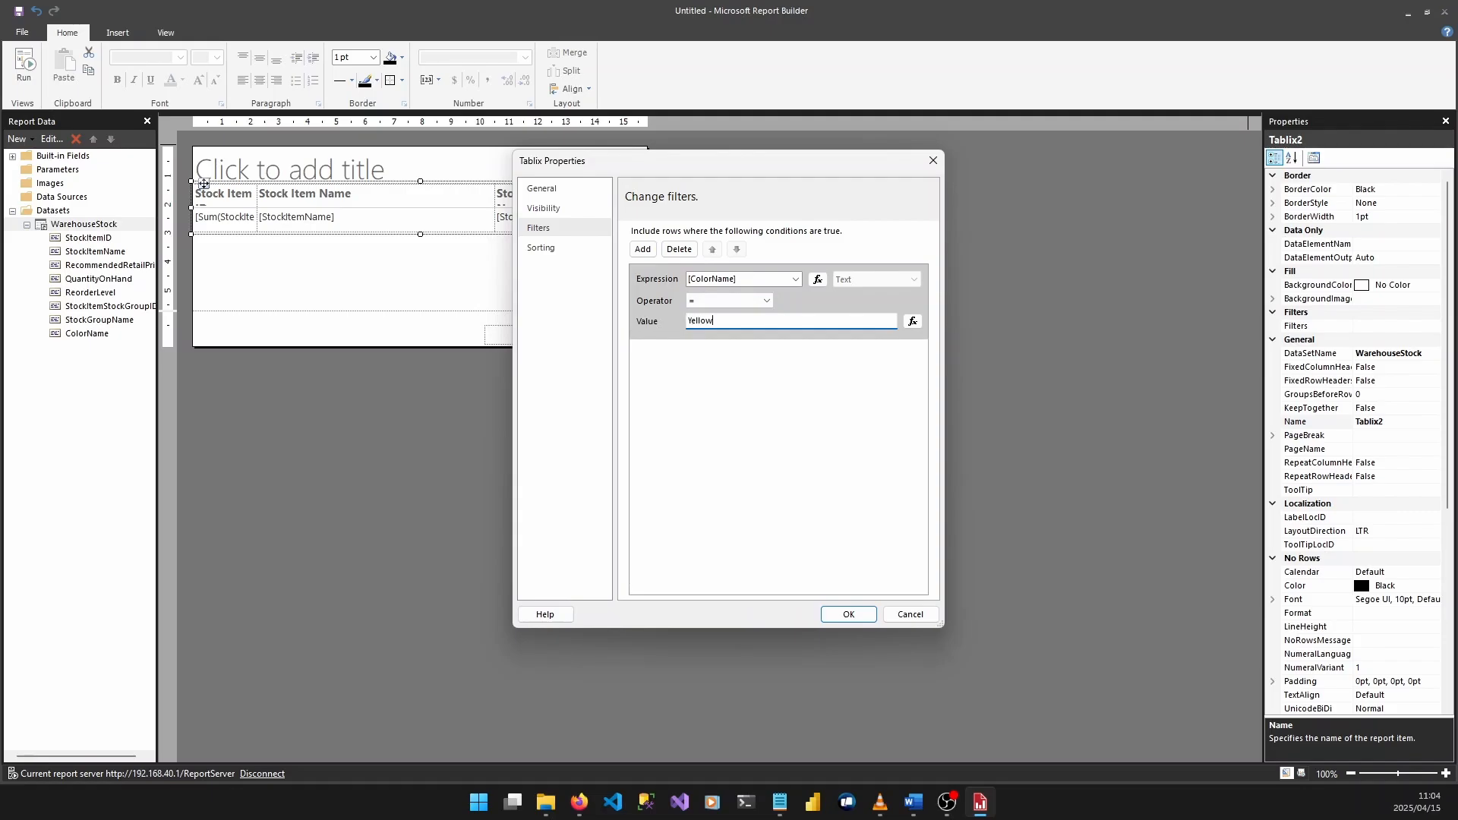
left_click(848, 613)
- Deselect the table and run the report to check the Yellow table filter
left_click(455, 299)
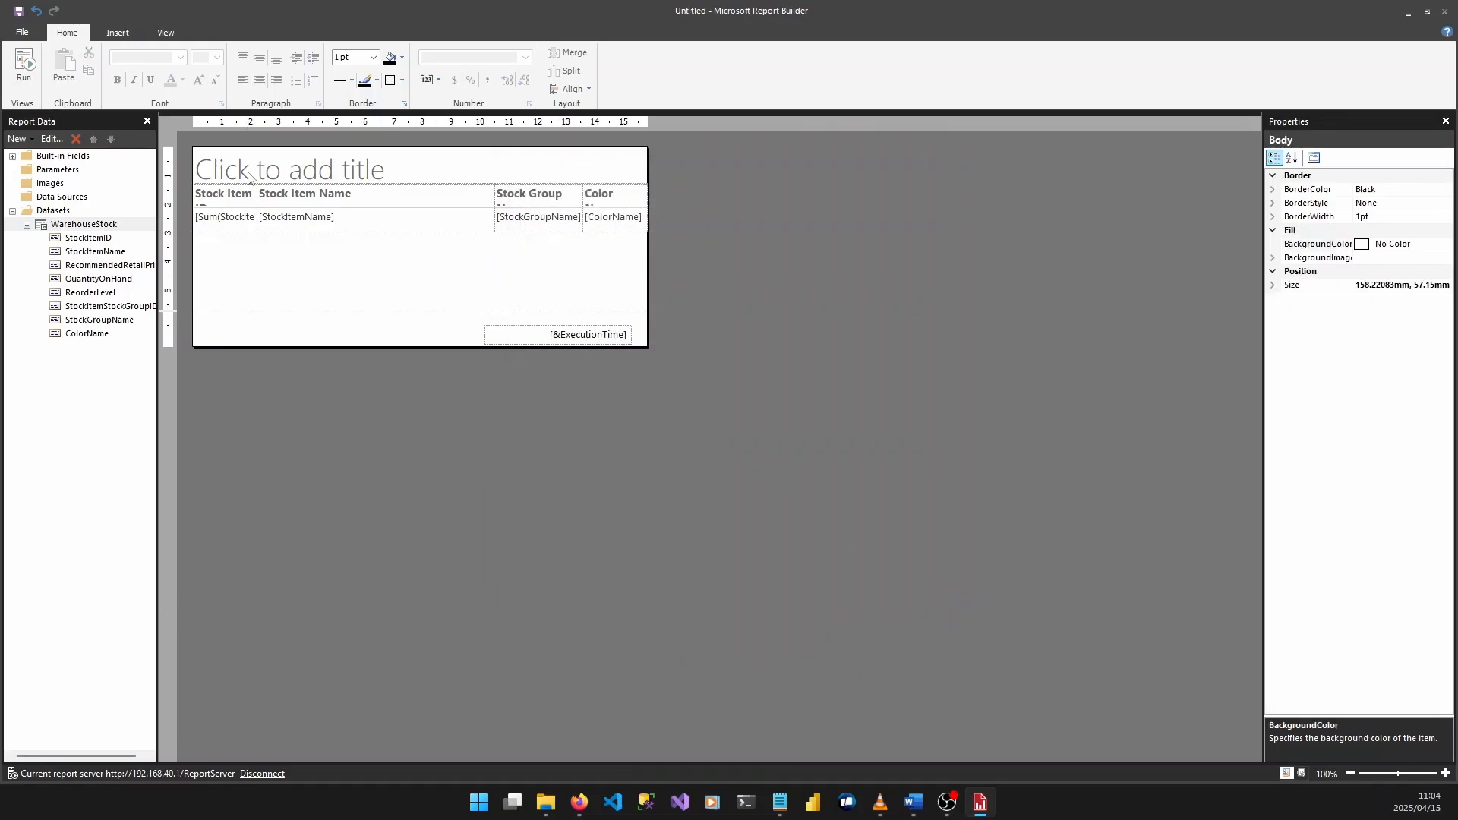
left_click(26, 67)
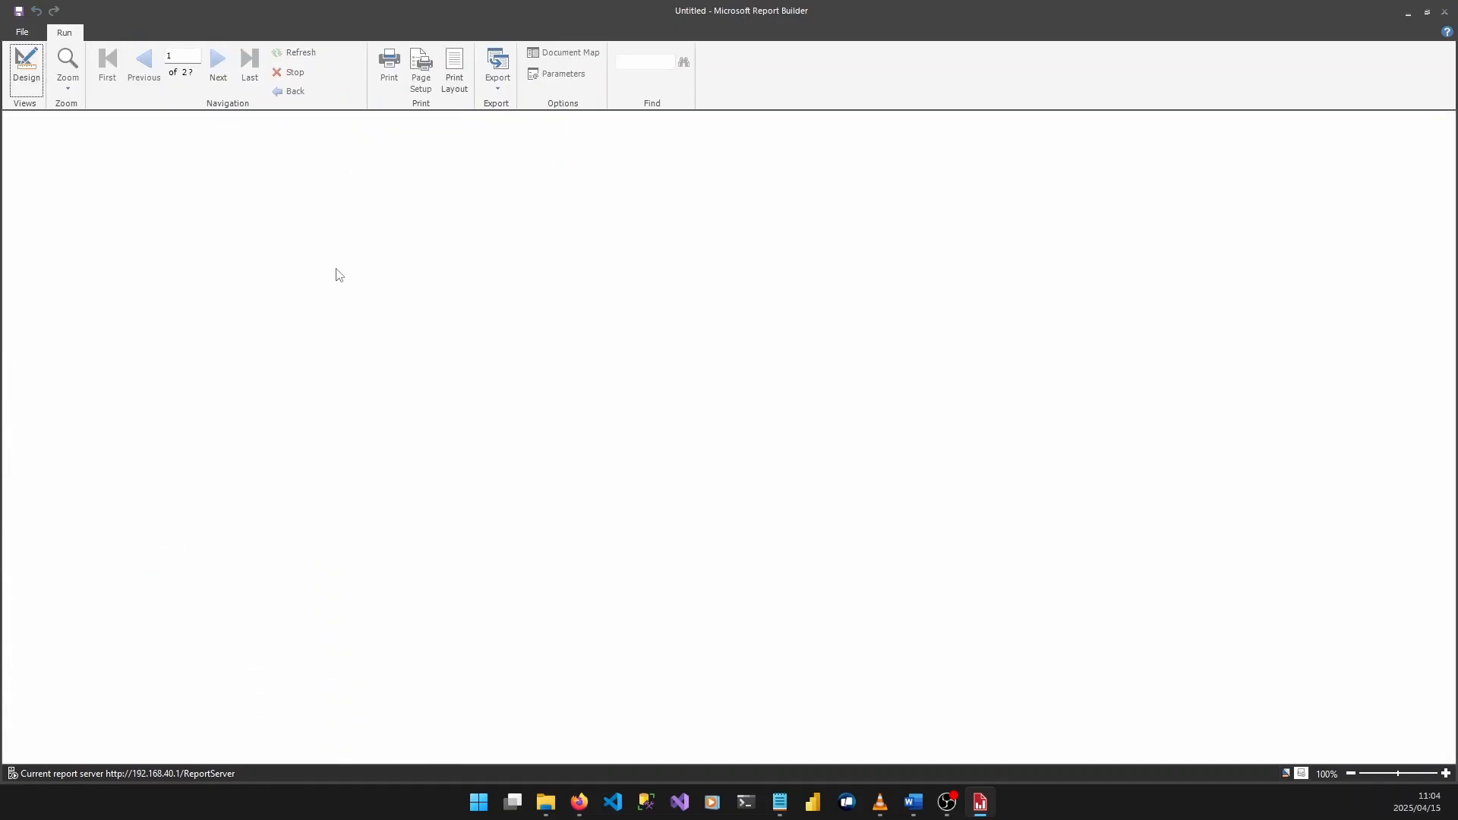